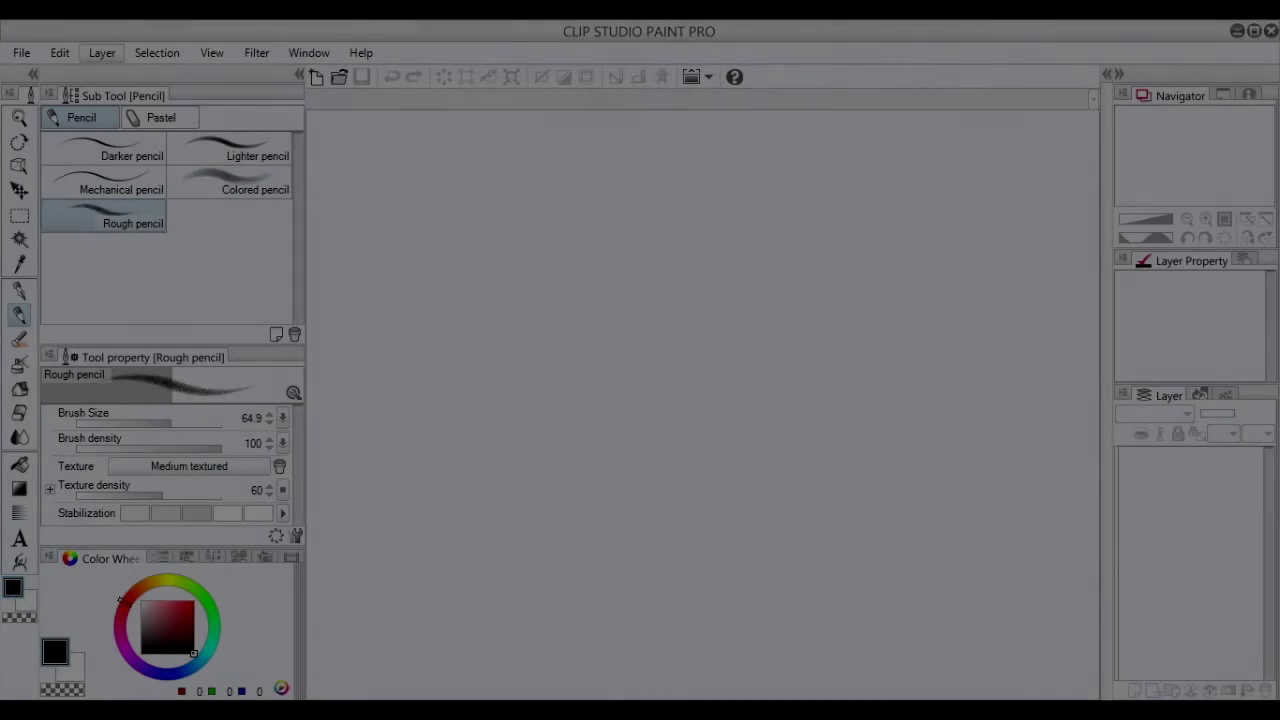
pyautogui.click(101, 52)
pyautogui.press('Left')
pyautogui.press('Right')
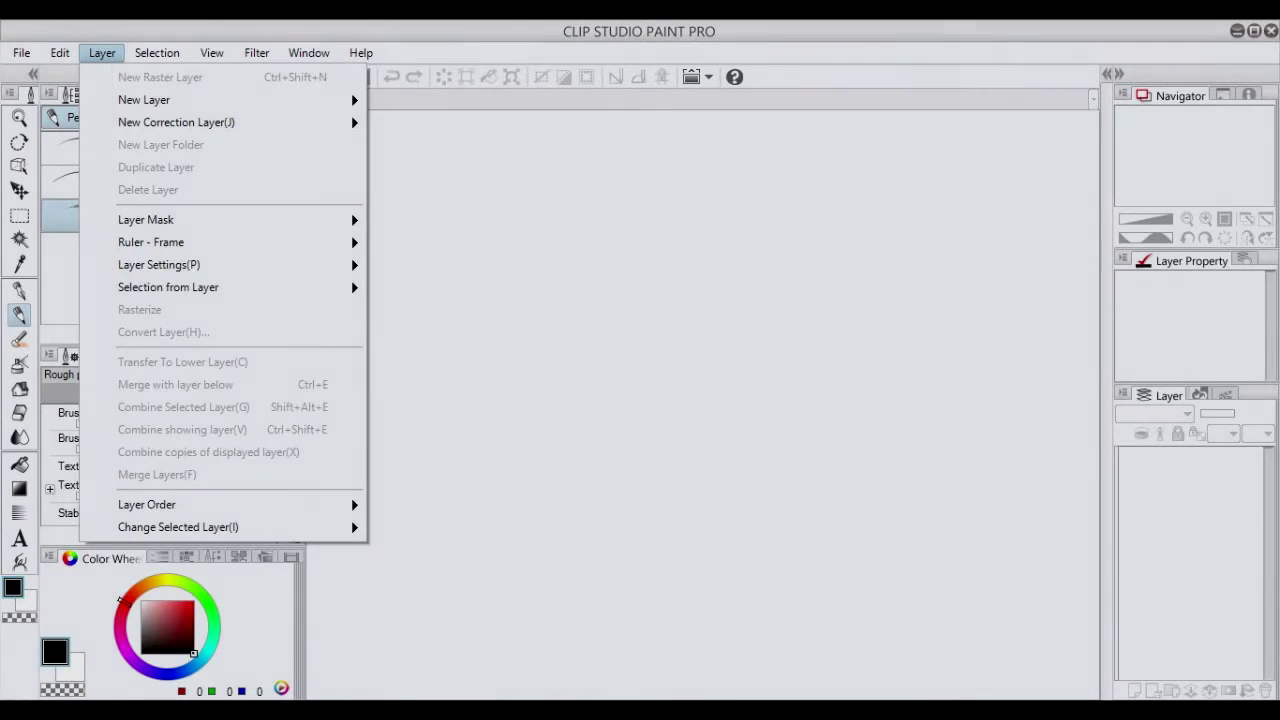
pyautogui.press('Left')
pyautogui.press('Right')
pyautogui.press('Escape')
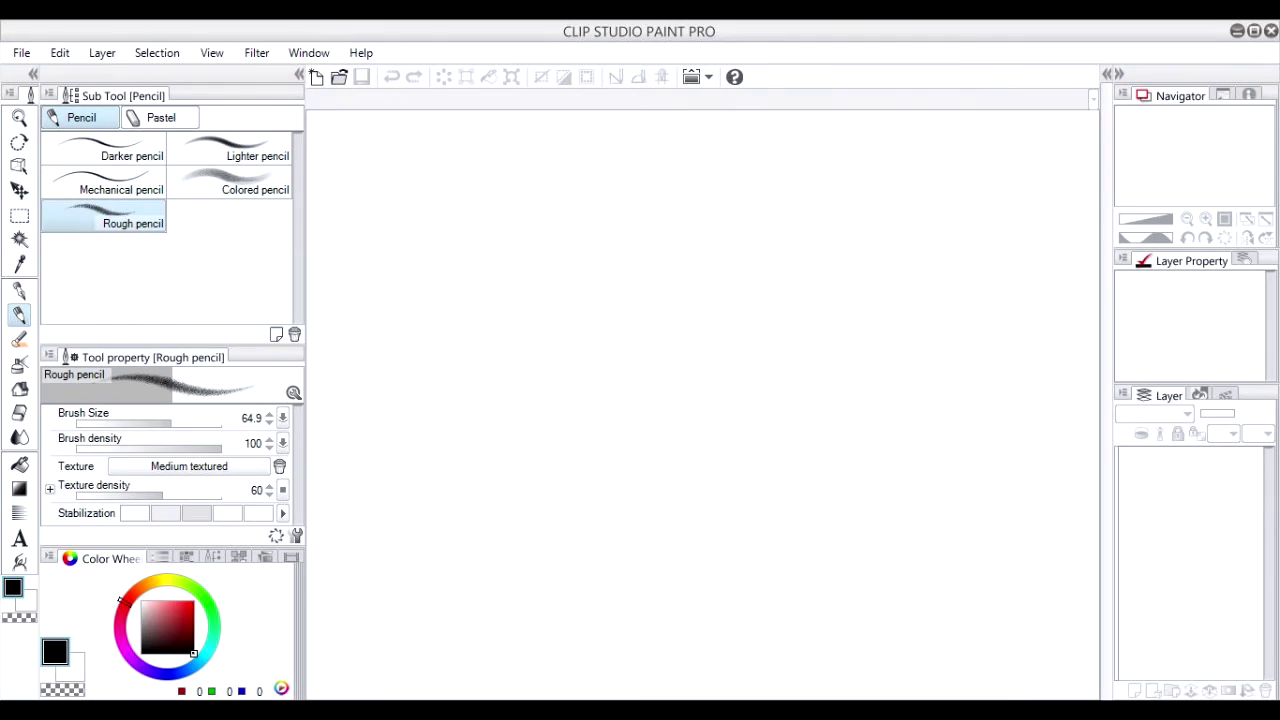
# Create a new color canvas 192 px wide and 108 px high.
pyautogui.hotkey('ctrl', 'n')
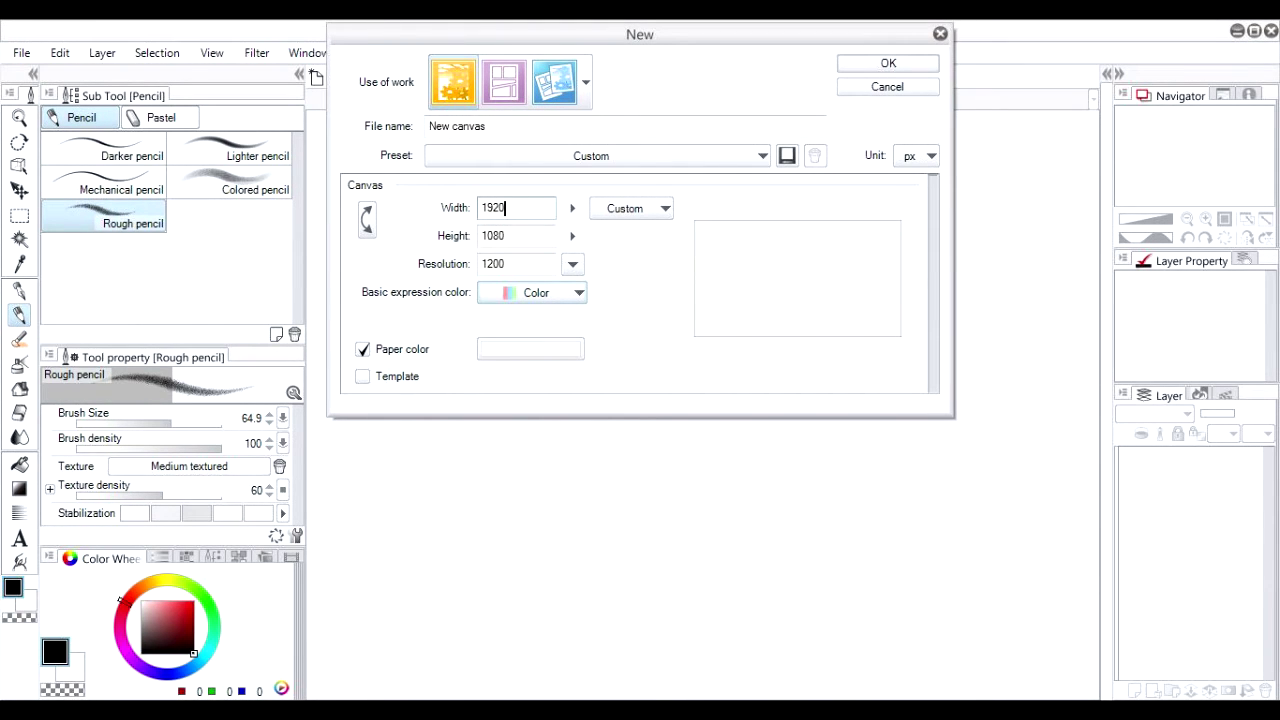
pyautogui.press('BackSpace')
pyautogui.press('Tab')
pyautogui.press('BackSpace')
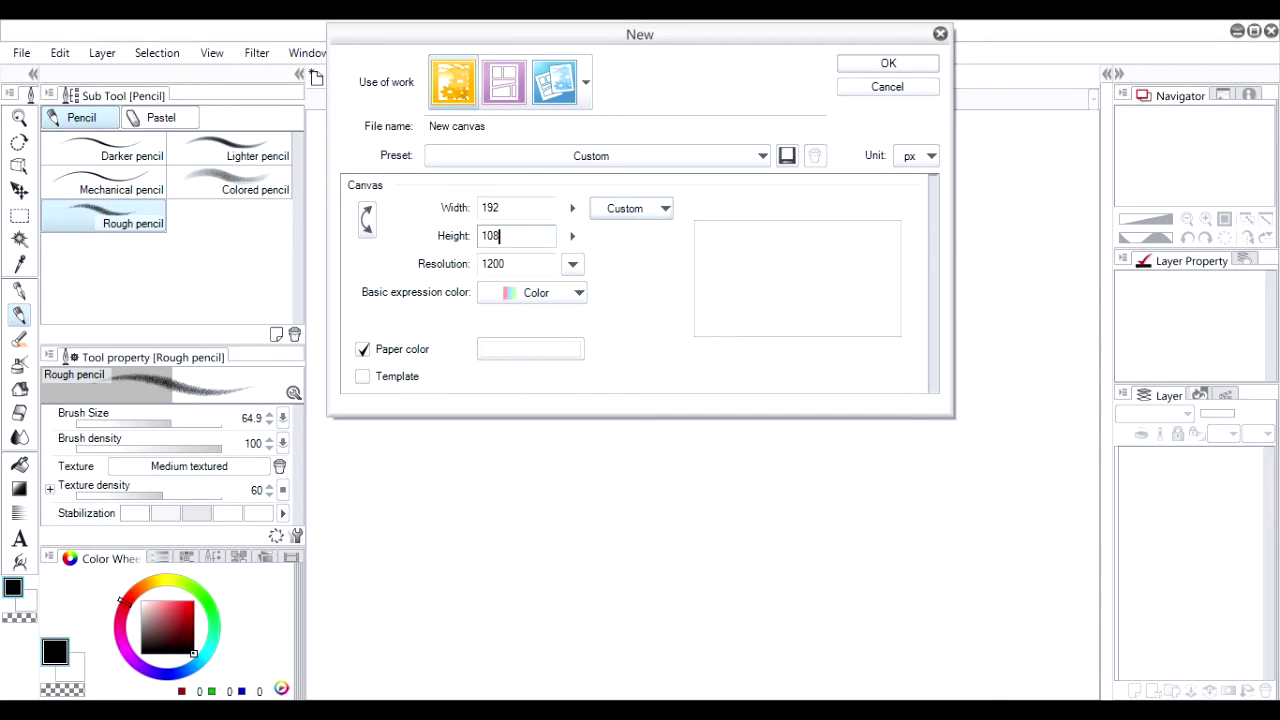
pyautogui.click(888, 63)
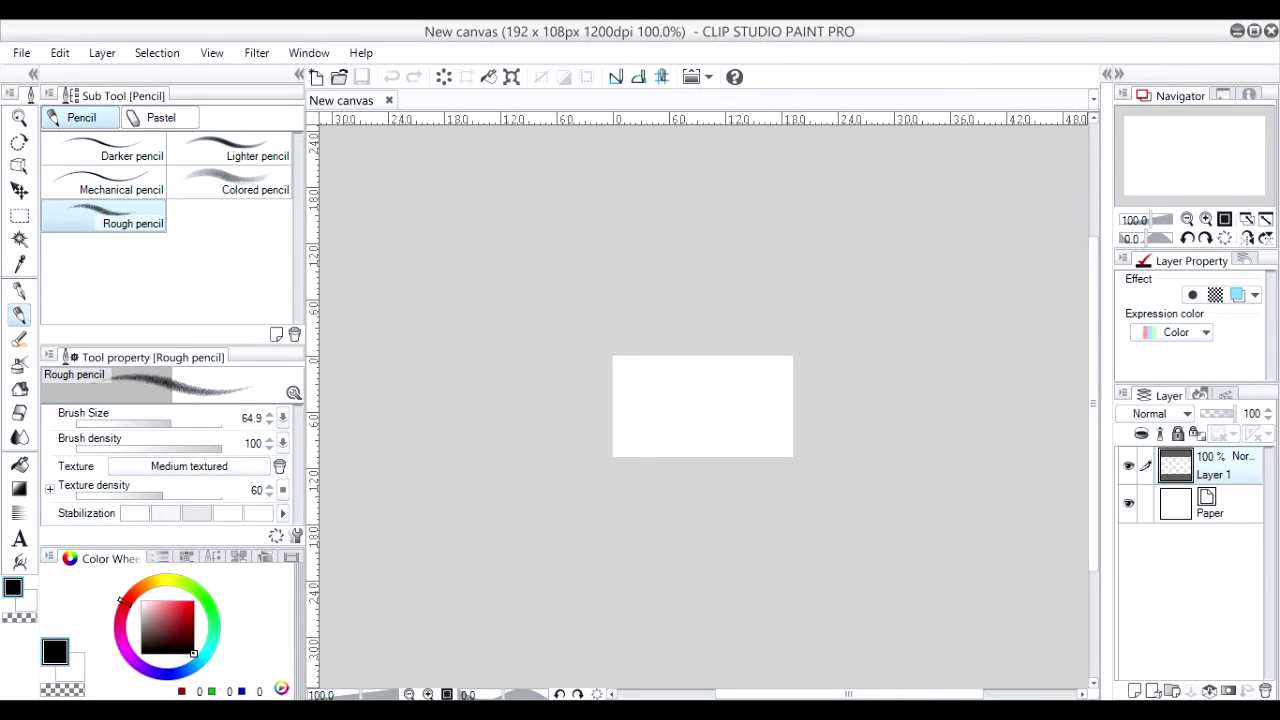
# Show the grid on the new canvas.
pyautogui.click(1205, 219)
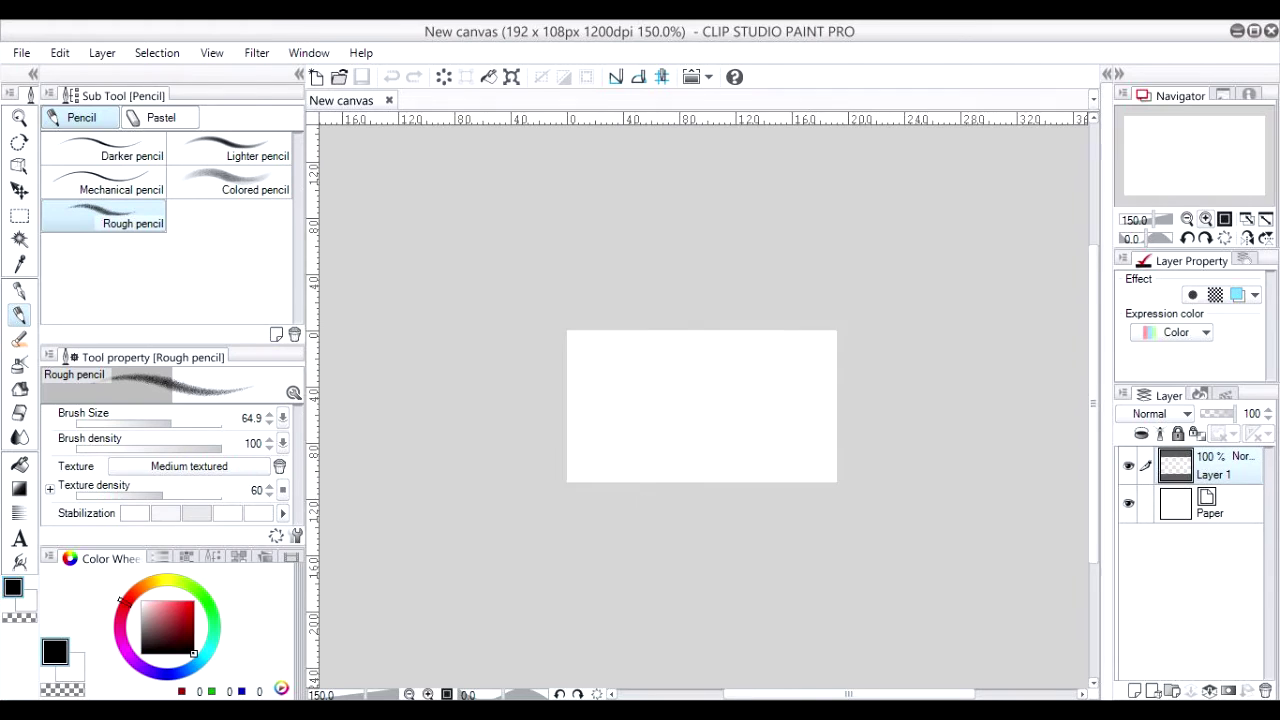
pyautogui.click(1205, 219)
pyautogui.click(1205, 219)
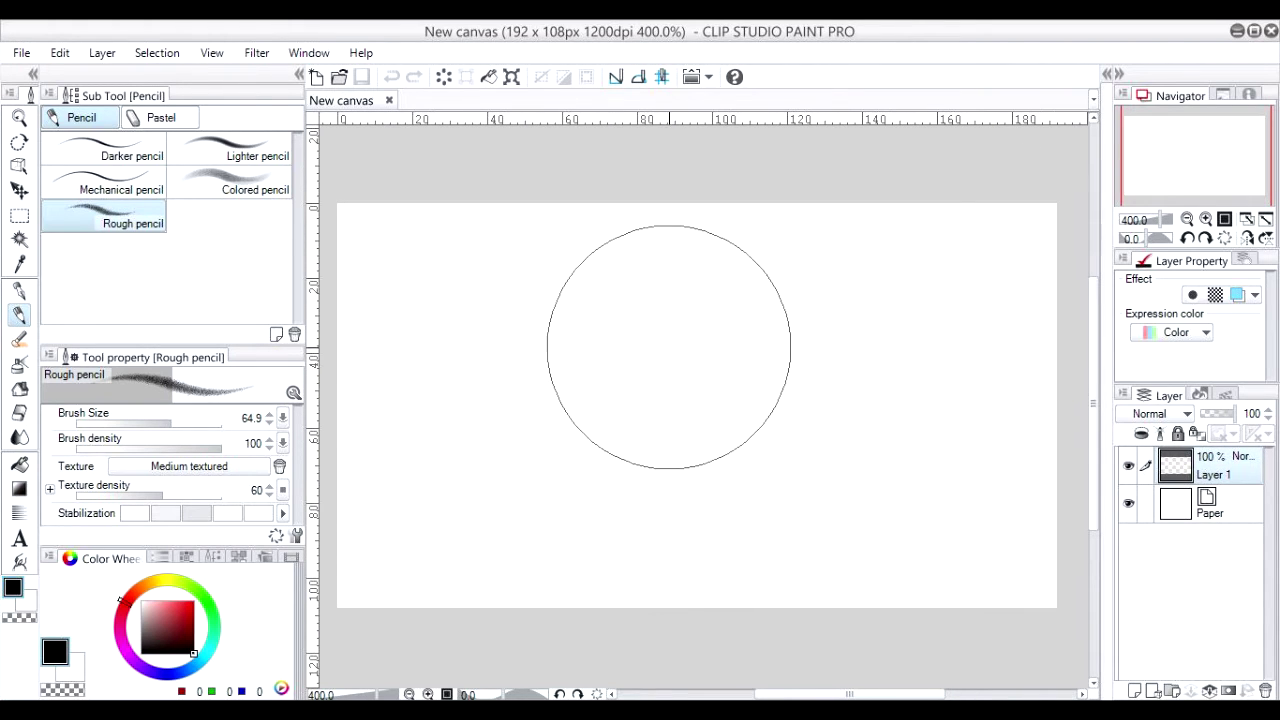
pyautogui.click(157, 53)
pyautogui.moveTo(212, 53)
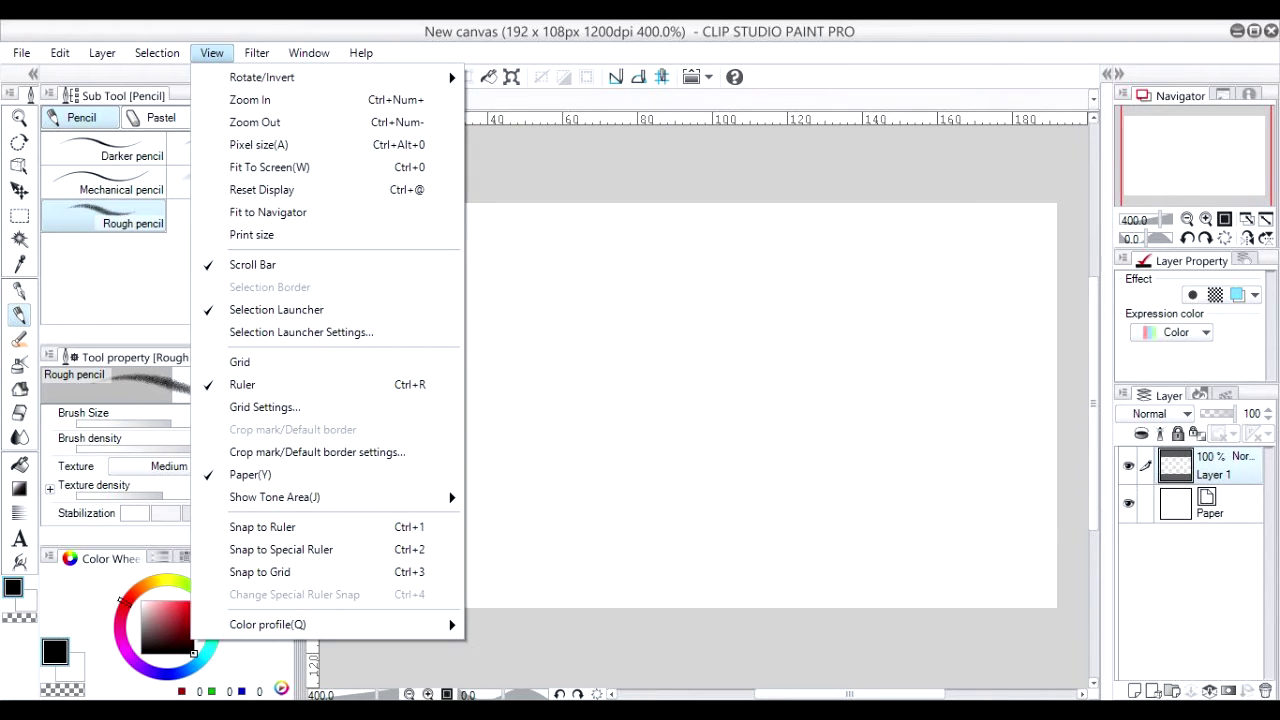
pyautogui.click(240, 362)
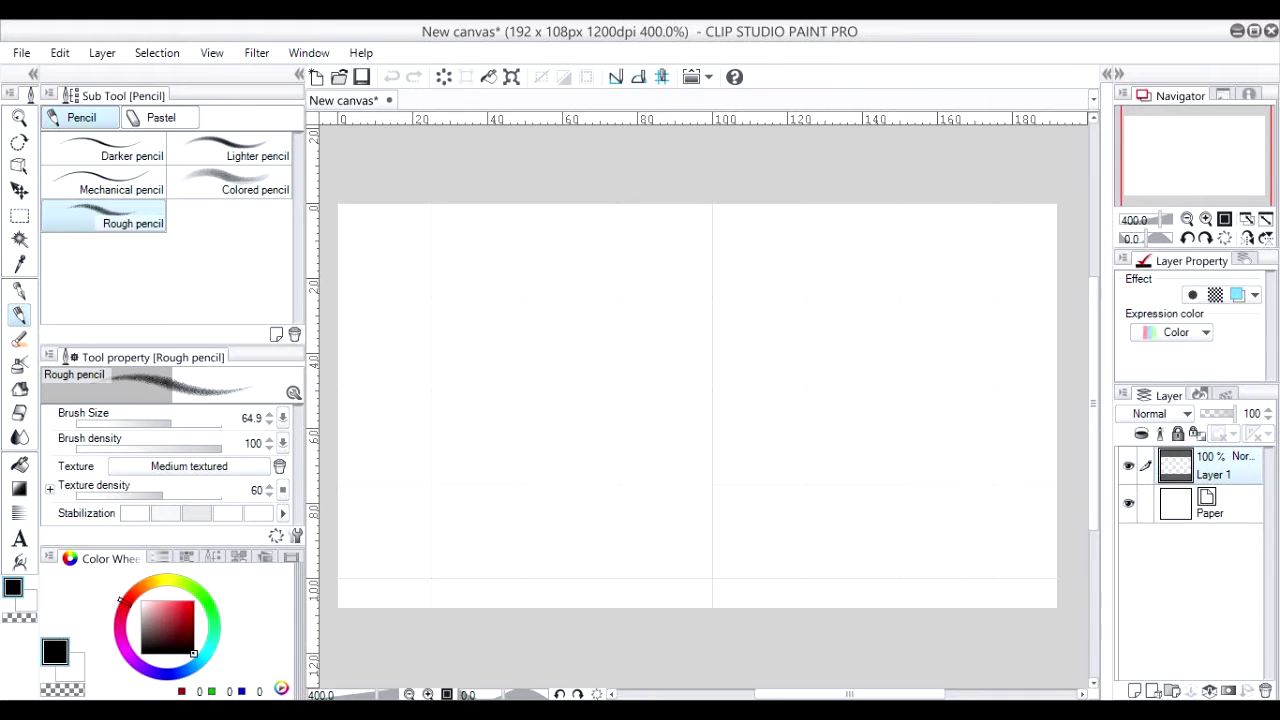
# Set the grid gap to 1 px and the number of divisions to 1.
pyautogui.click(212, 53)
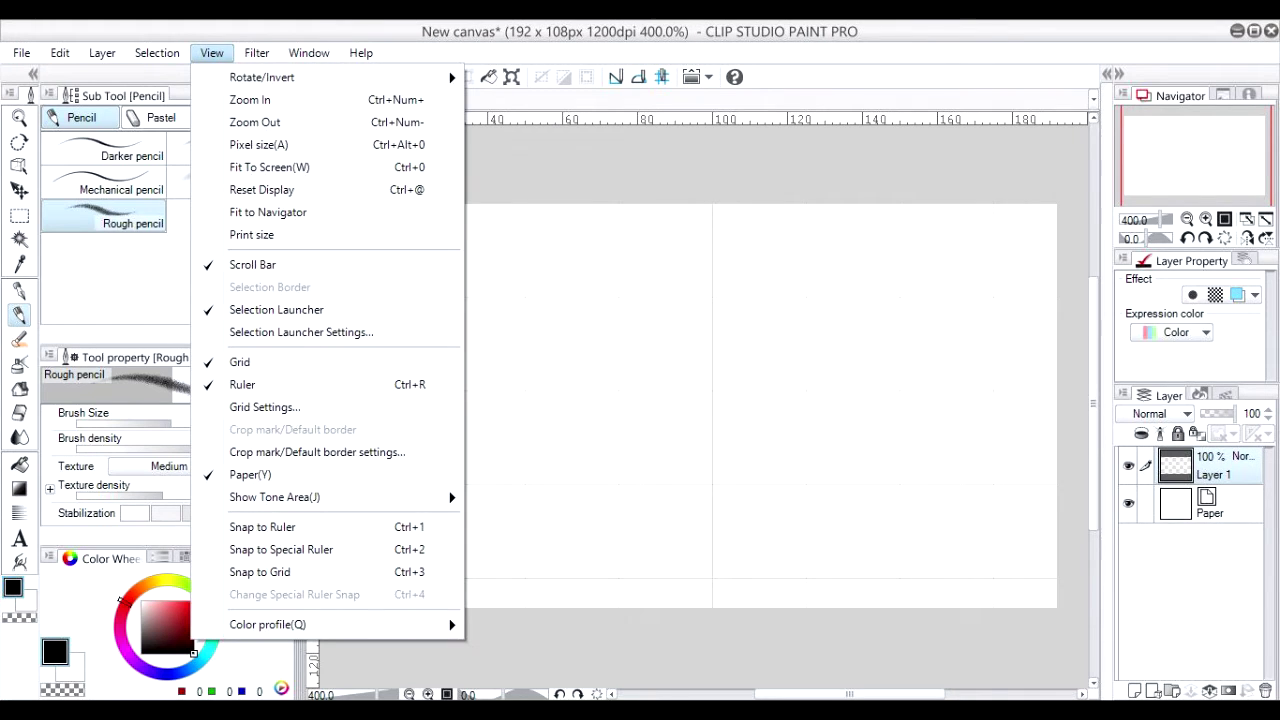
pyautogui.click(264, 407)
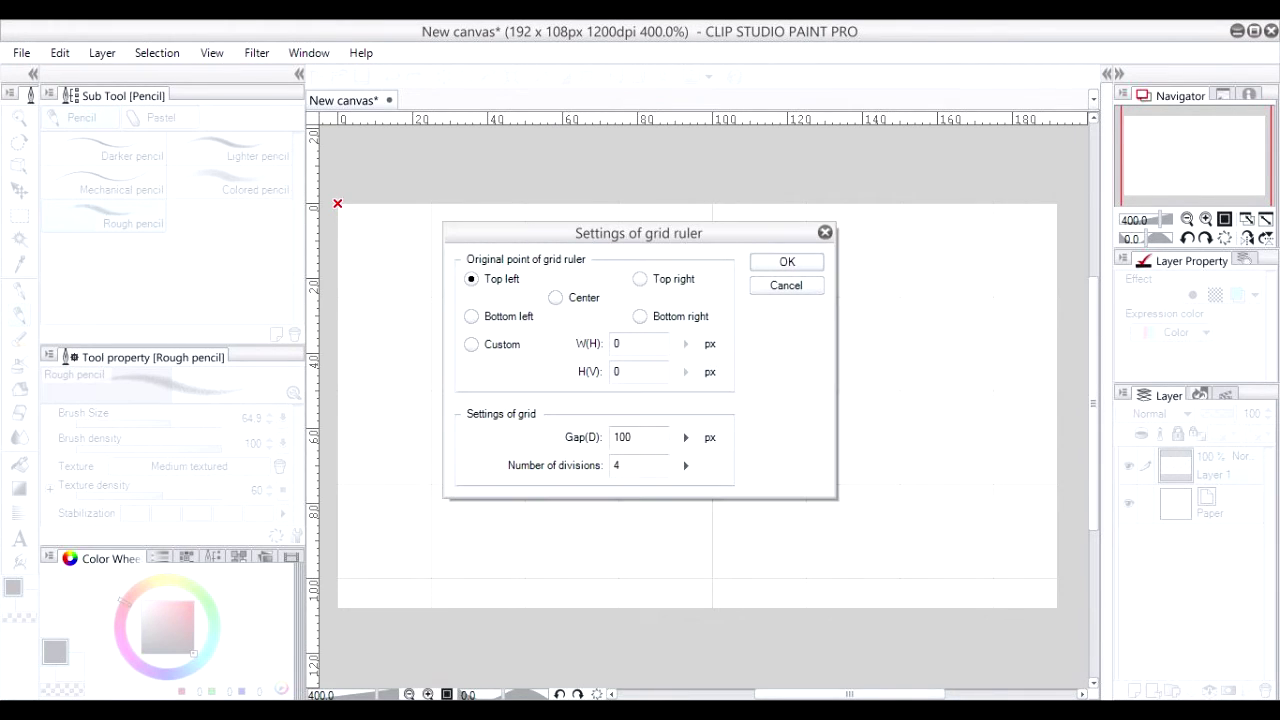
pyautogui.click(632, 437)
pyautogui.press('BackSpace')
pyautogui.press('BackSpace')
pyautogui.press('Tab')
pyautogui.press('BackSpace')
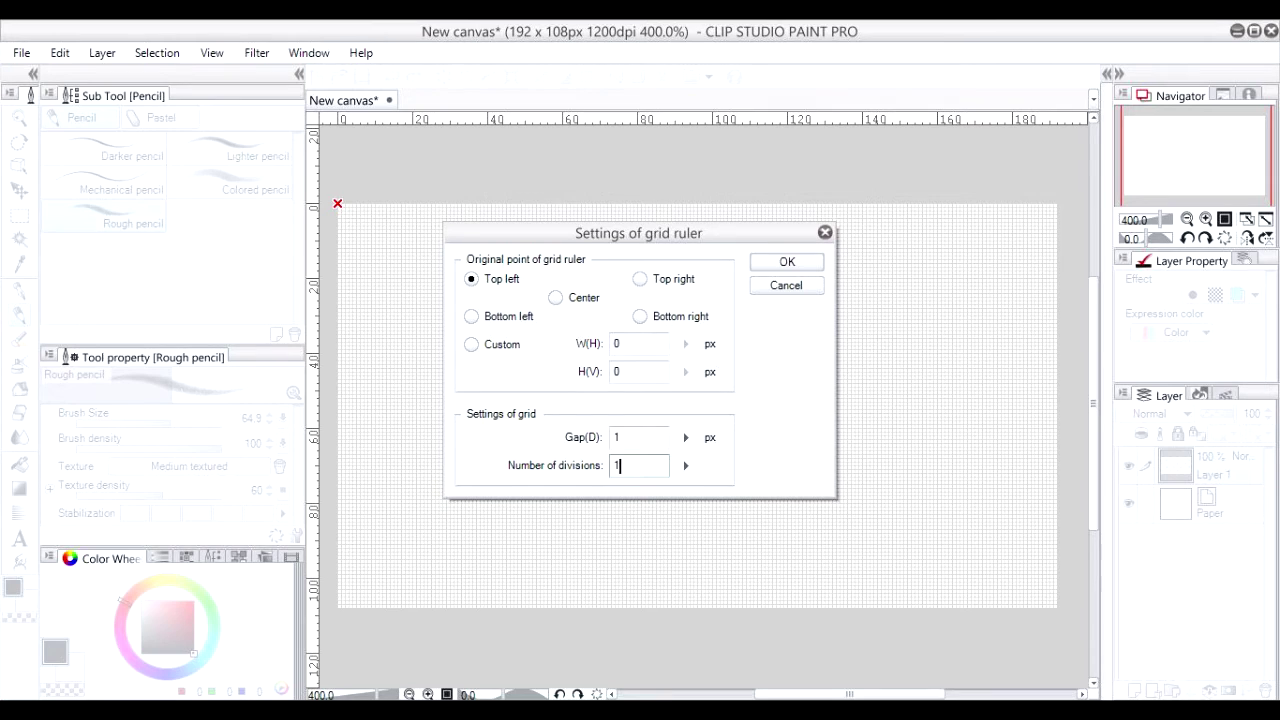
pyautogui.click(787, 262)
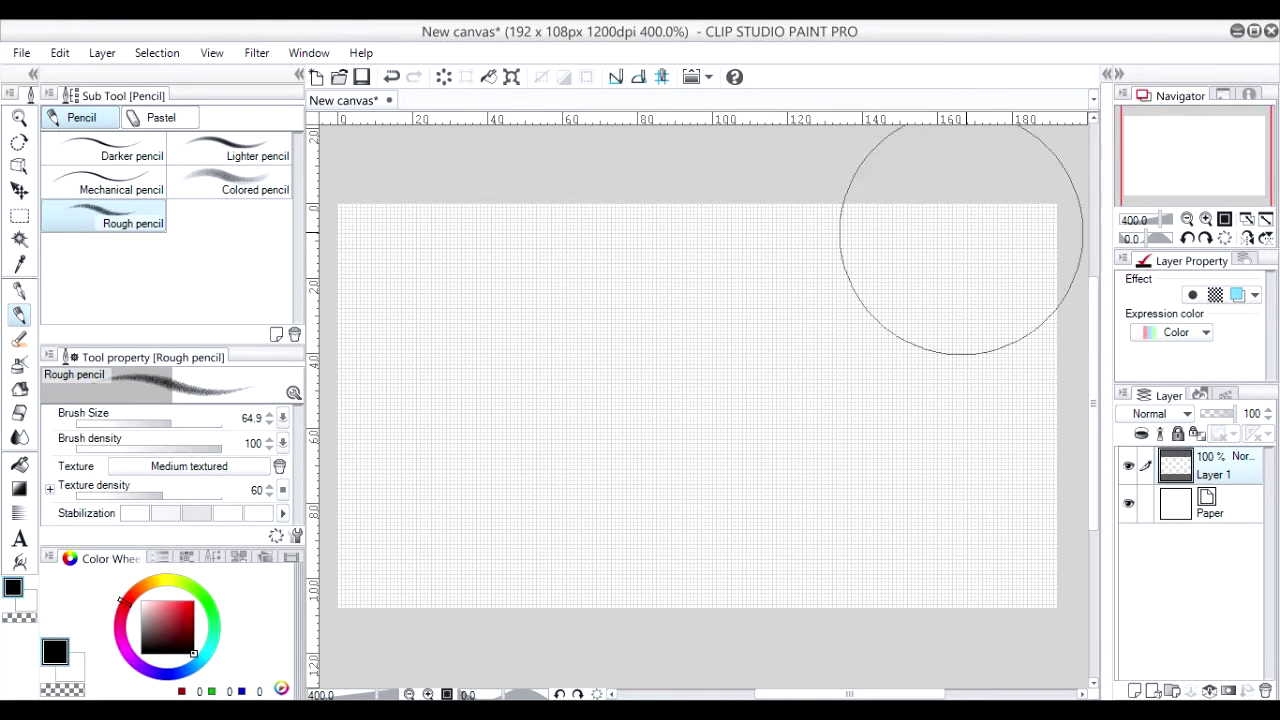
# Switch to the G-pen and reduce its brush size to 0.1.
pyautogui.click(1205, 219)
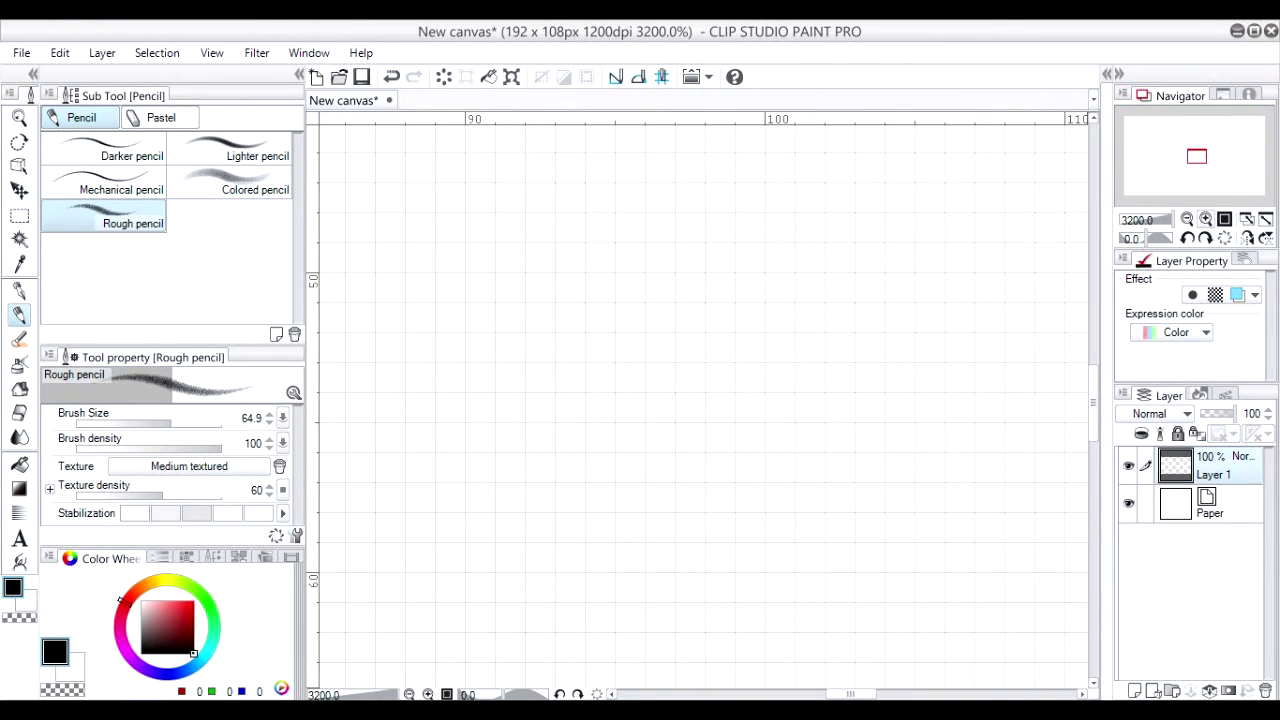
pyautogui.click(1187, 218)
pyautogui.press('Delete')
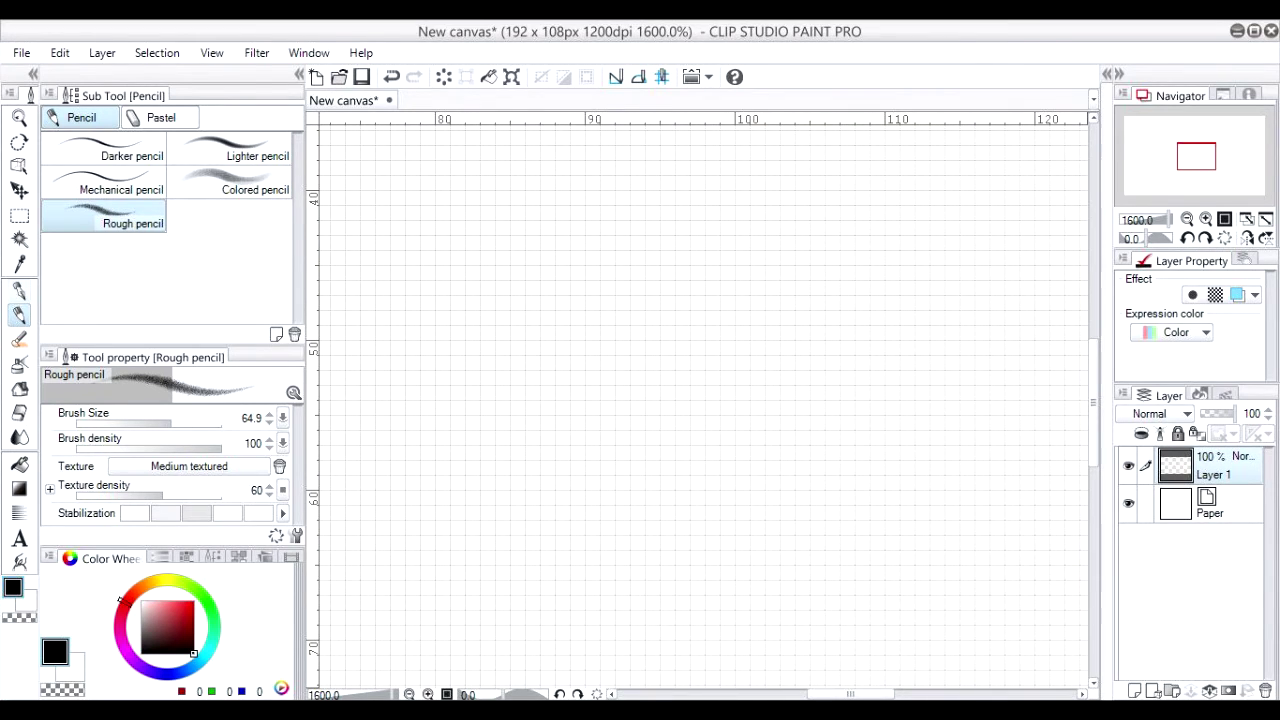
pyautogui.press('p')
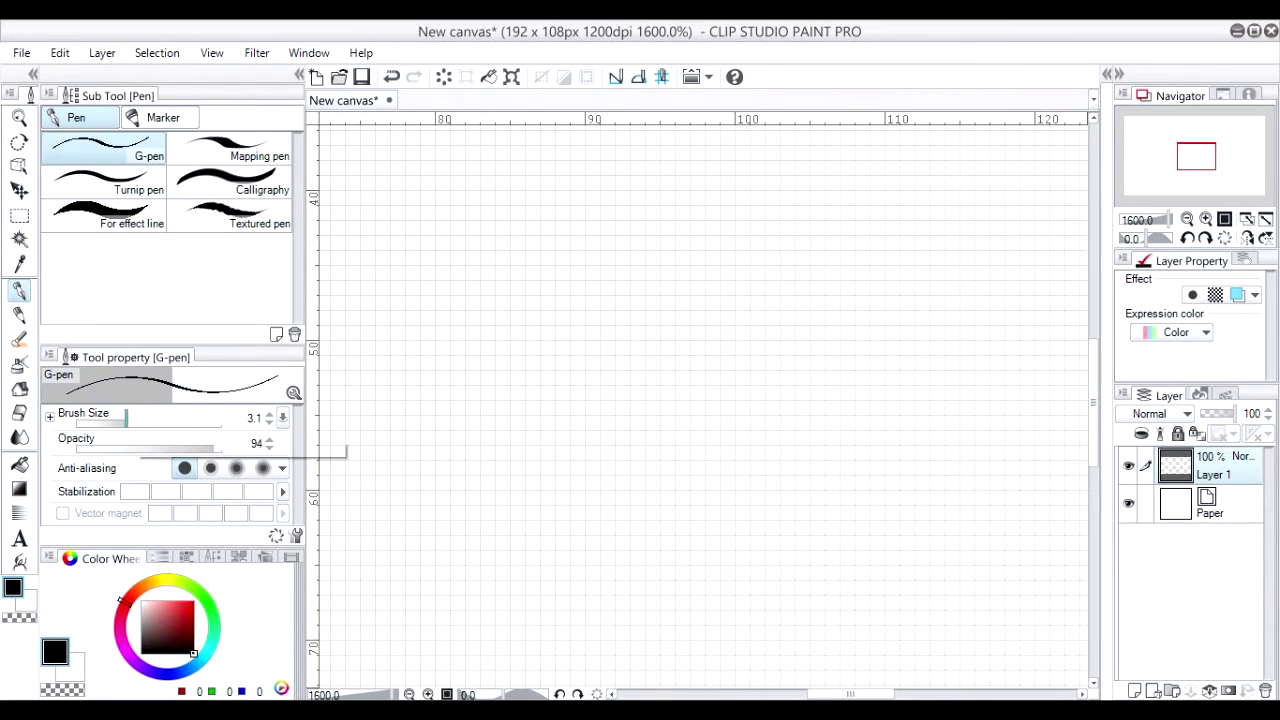
pyautogui.press('[')
pyautogui.press('[')
pyautogui.press('[')
pyautogui.press('[')
pyautogui.press('[')
pyautogui.press('[')
pyautogui.press('[')
pyautogui.press('[')
pyautogui.press('[')
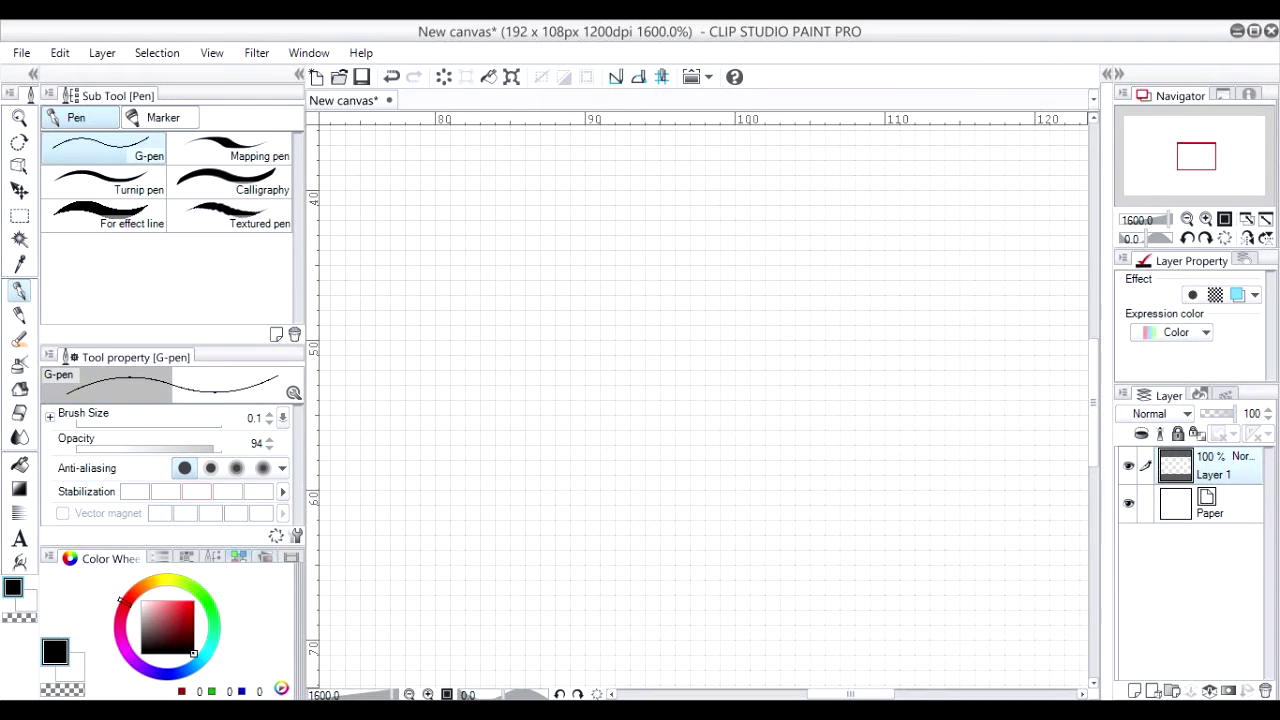
# Turn the G-pen's At least 1 pixel option off and back on in its detailed brush size settings.
pyautogui.click(296, 536)
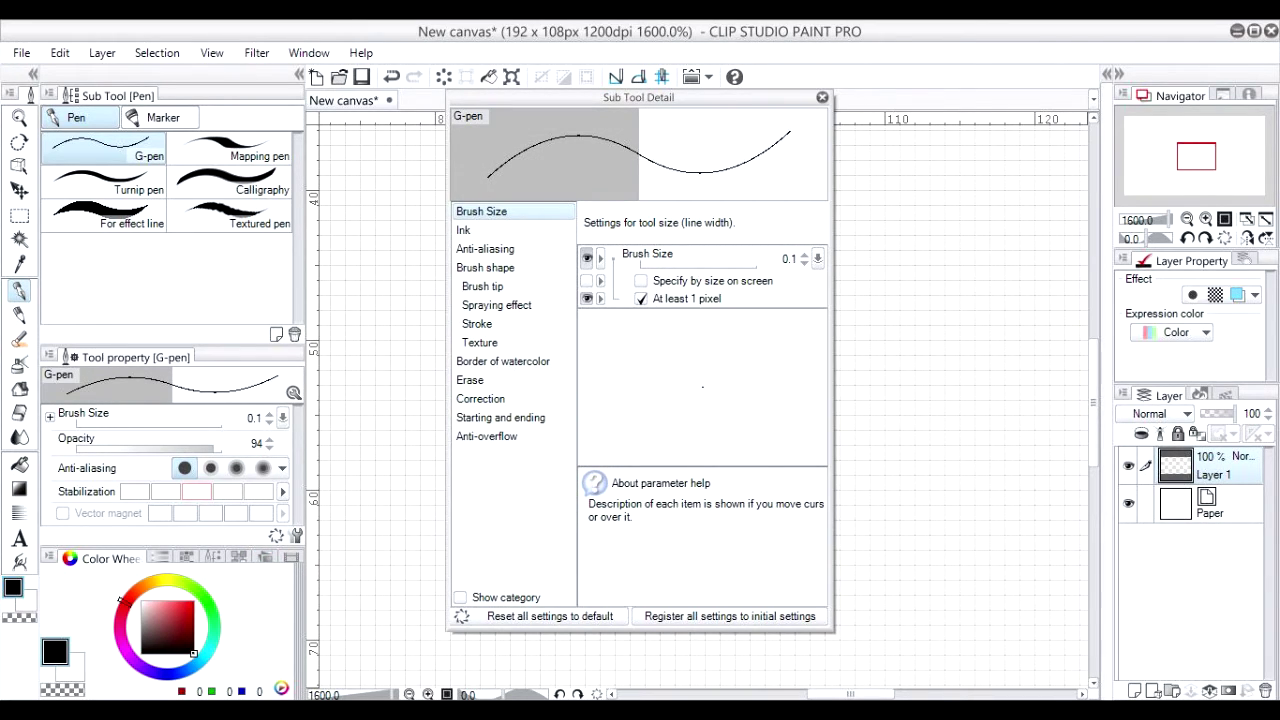
pyautogui.moveTo(638, 256)
pyautogui.click(641, 298)
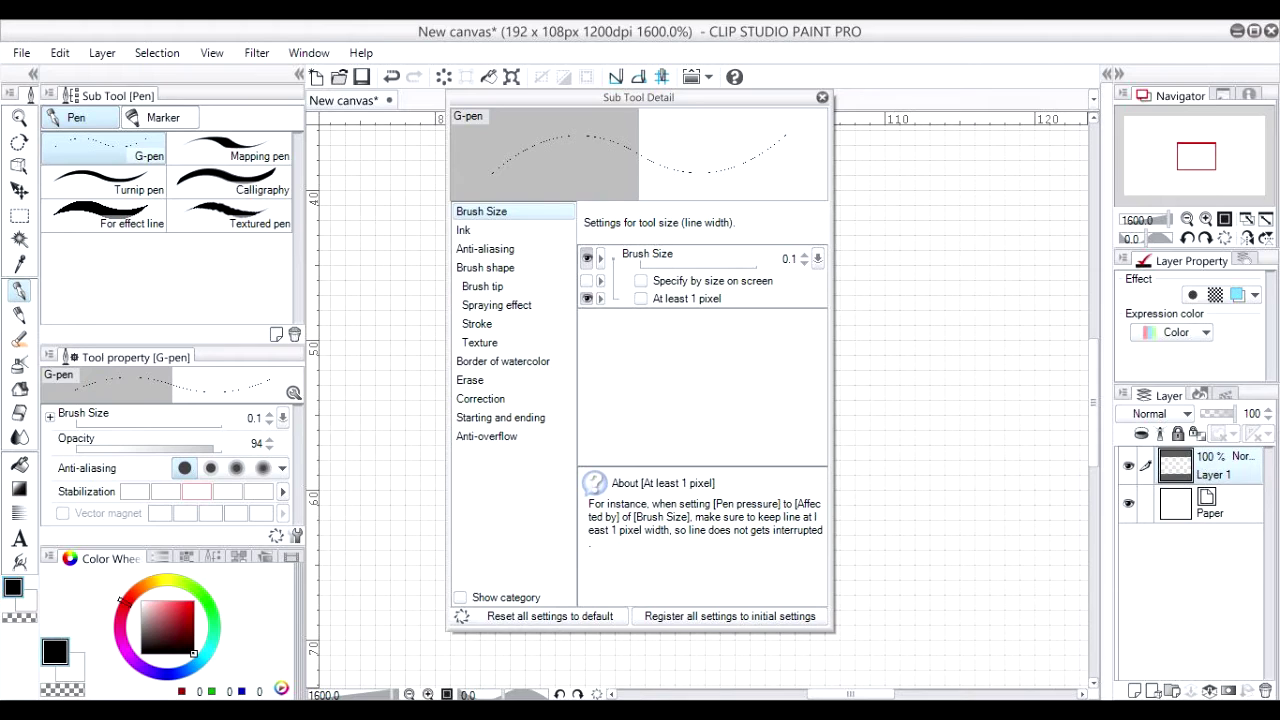
pyautogui.click(641, 298)
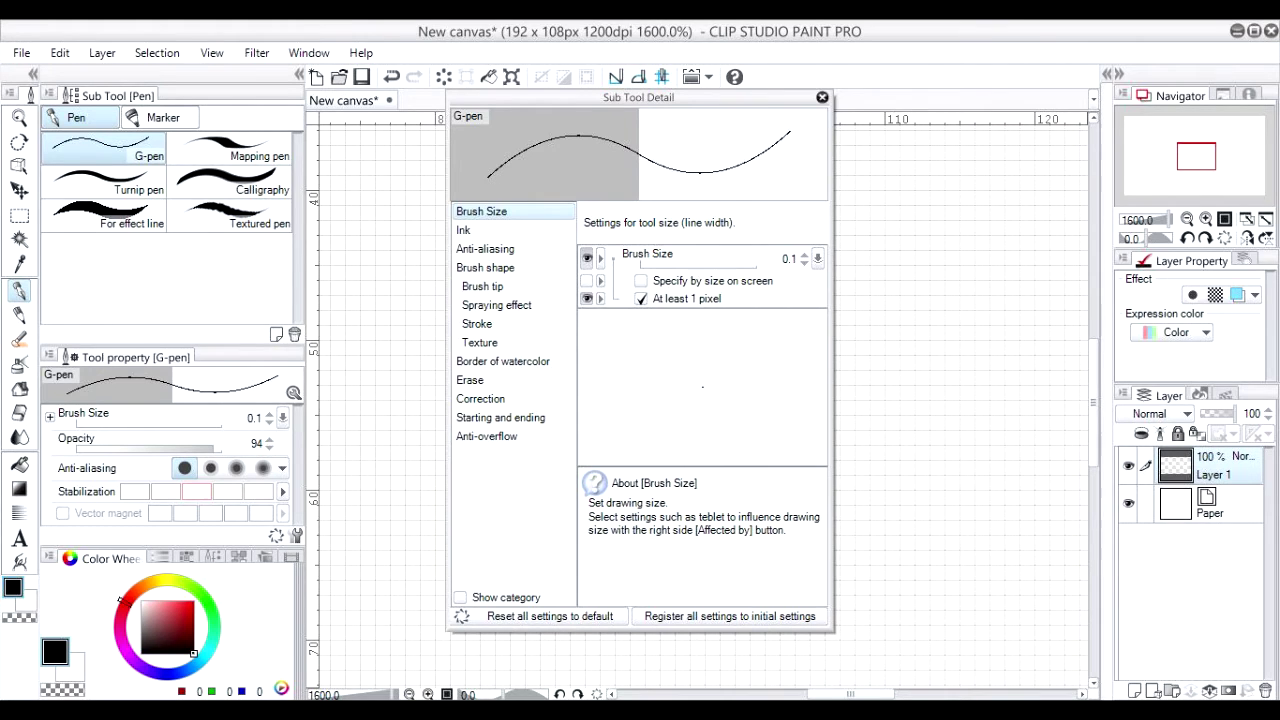
pyautogui.click(822, 97)
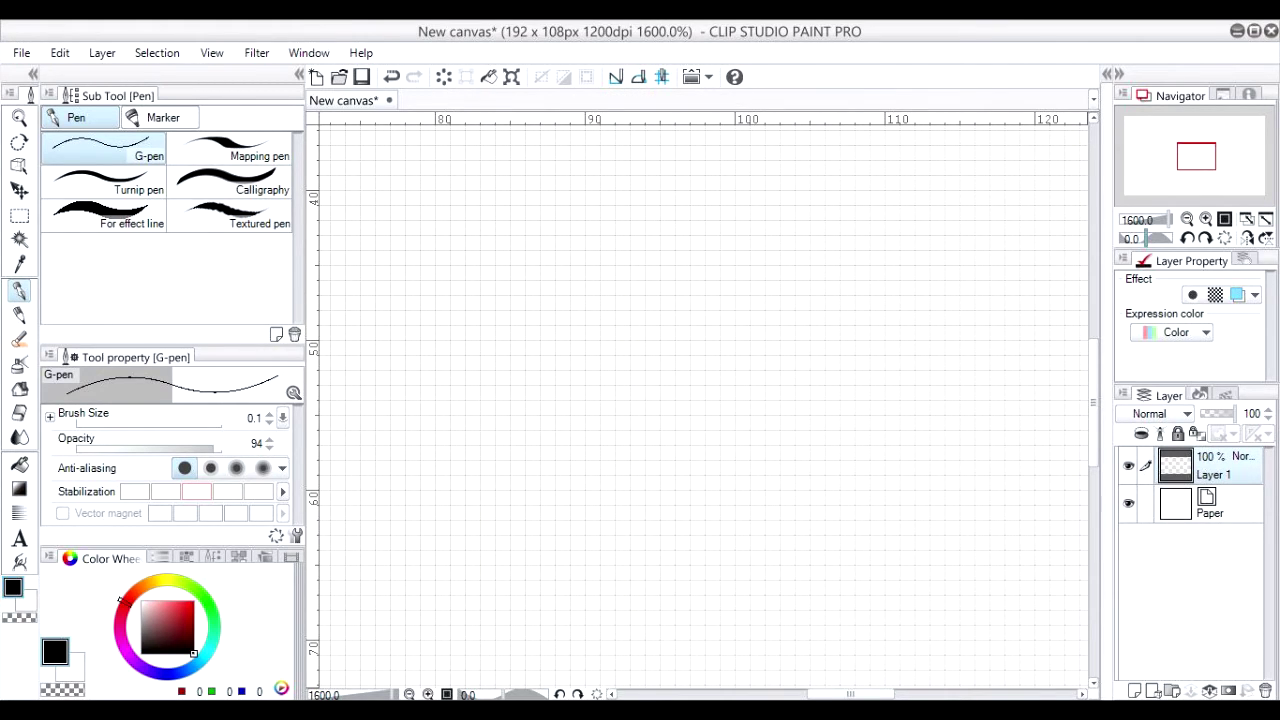
# Draw two orange (246, 148, 0) vertical lines 16 px tall, the second 11 px to the right and 5 px lower.
pyautogui.click(1187, 219)
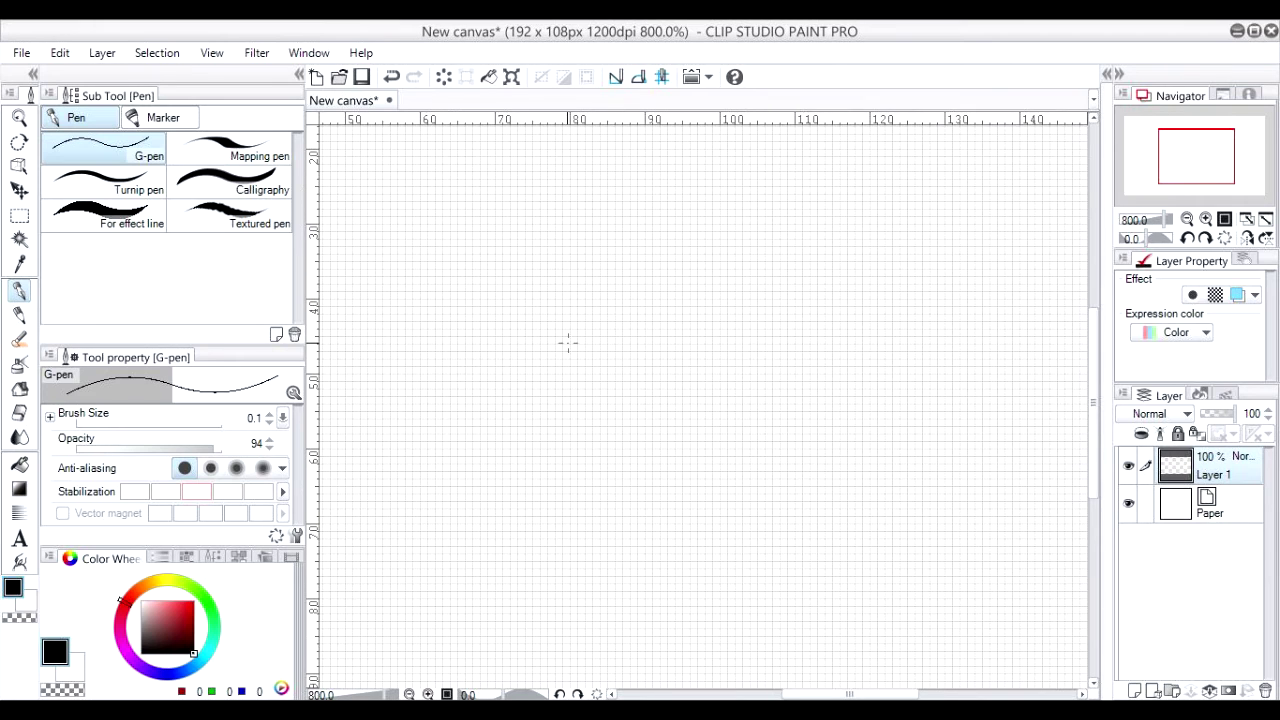
pyautogui.moveTo(120, 600)
pyautogui.mouseDown()
pyautogui.moveTo(147, 582)
pyautogui.moveTo(194, 602)
pyautogui.mouseUp()
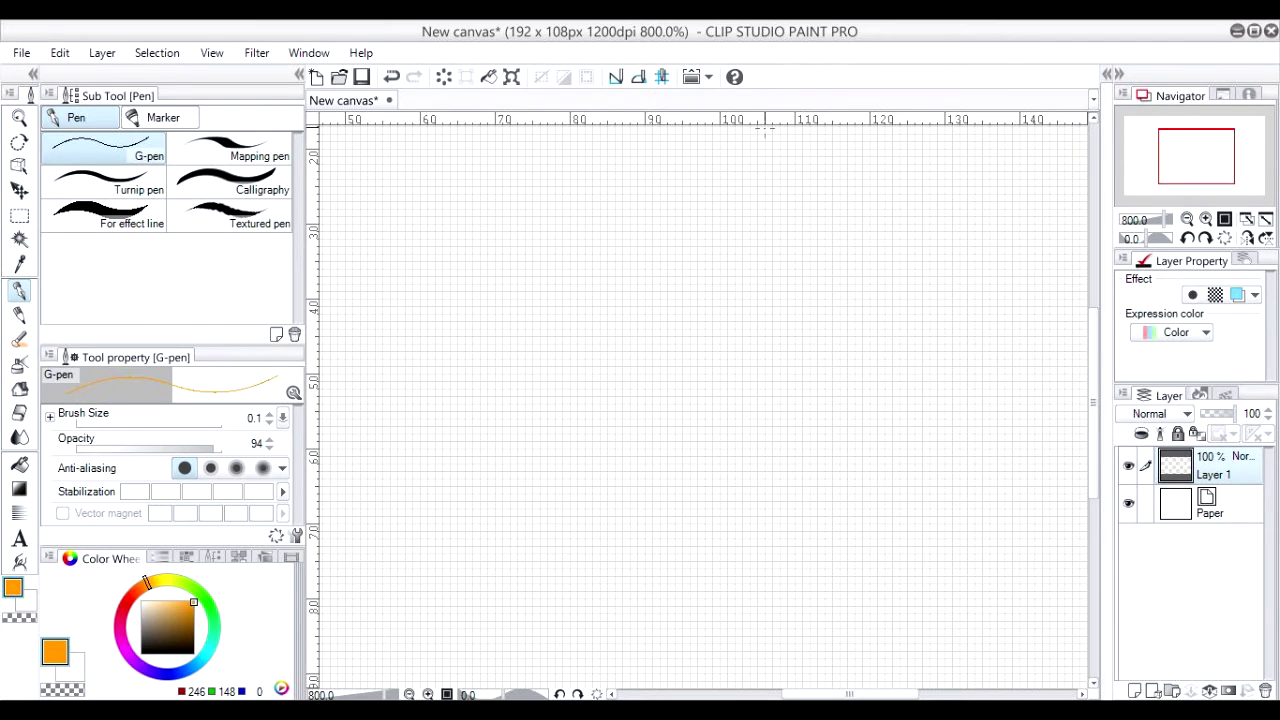
pyautogui.click(1205, 219)
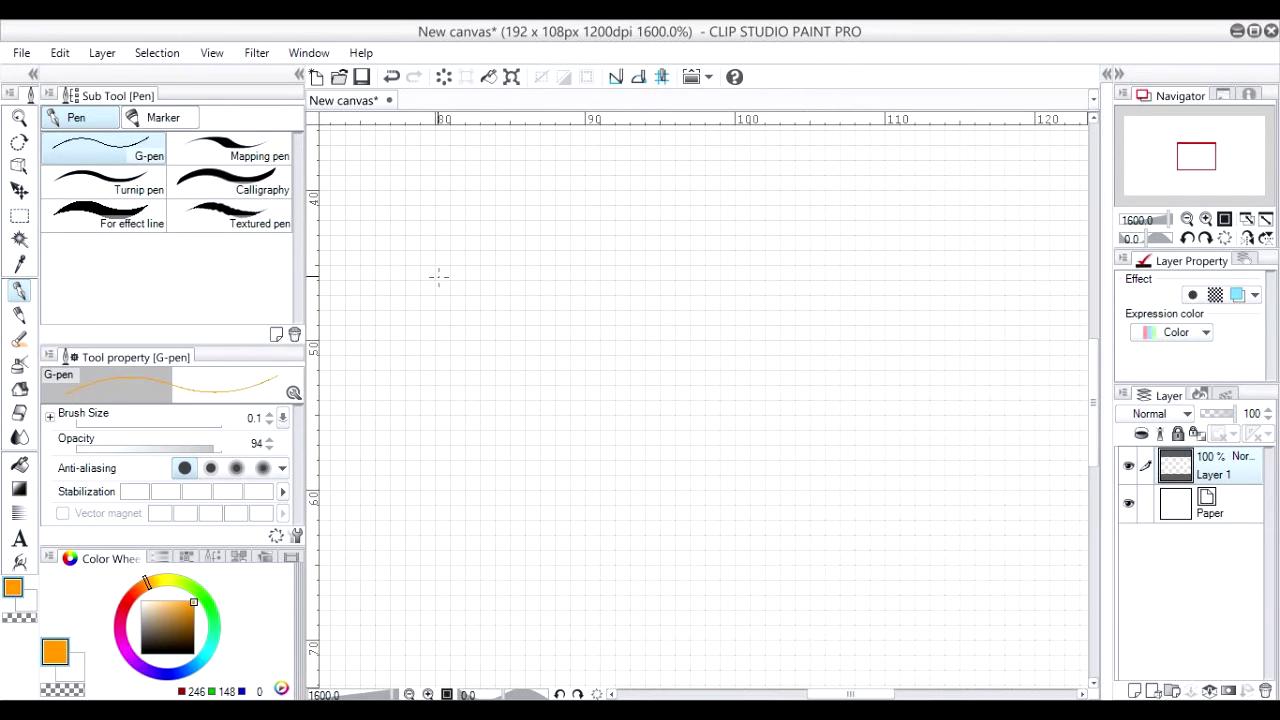
pyautogui.moveTo(438, 274); pyautogui.dragTo(443, 497)
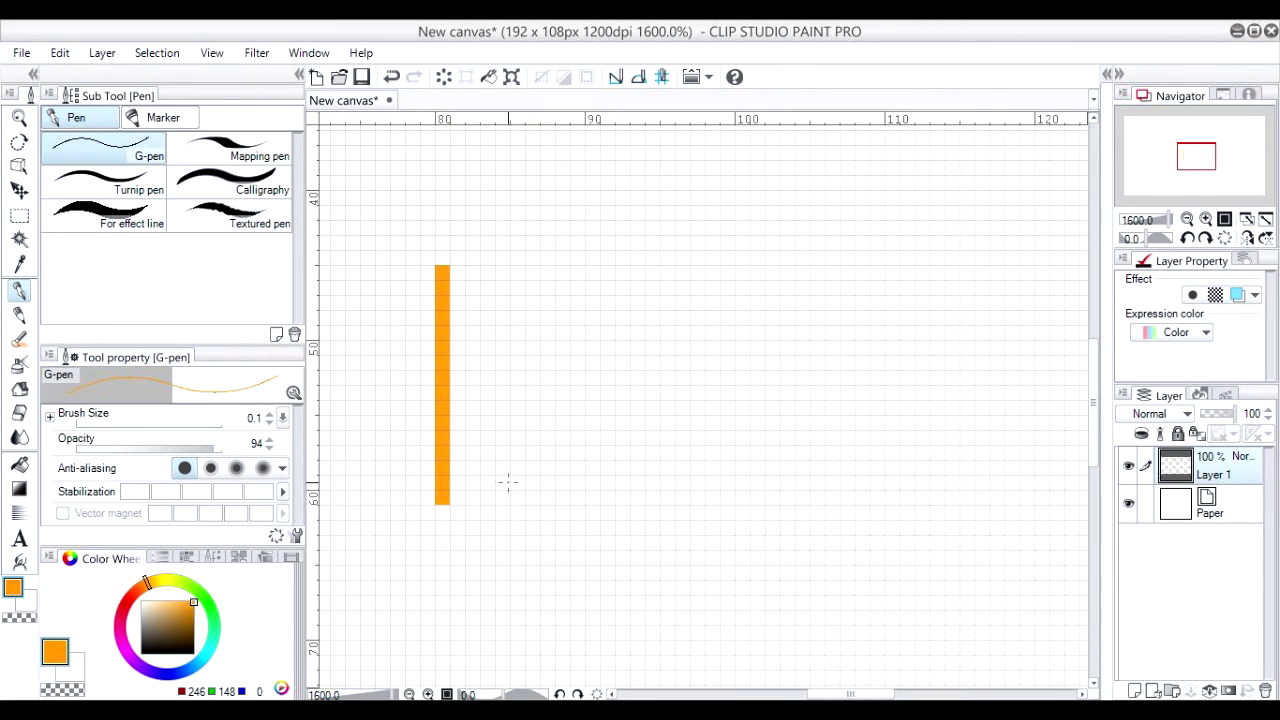
pyautogui.moveTo(508, 482)
pyautogui.mouseDown()
pyautogui.moveTo(508, 423)
pyautogui.moveTo(485, 429)
pyautogui.mouseUp()
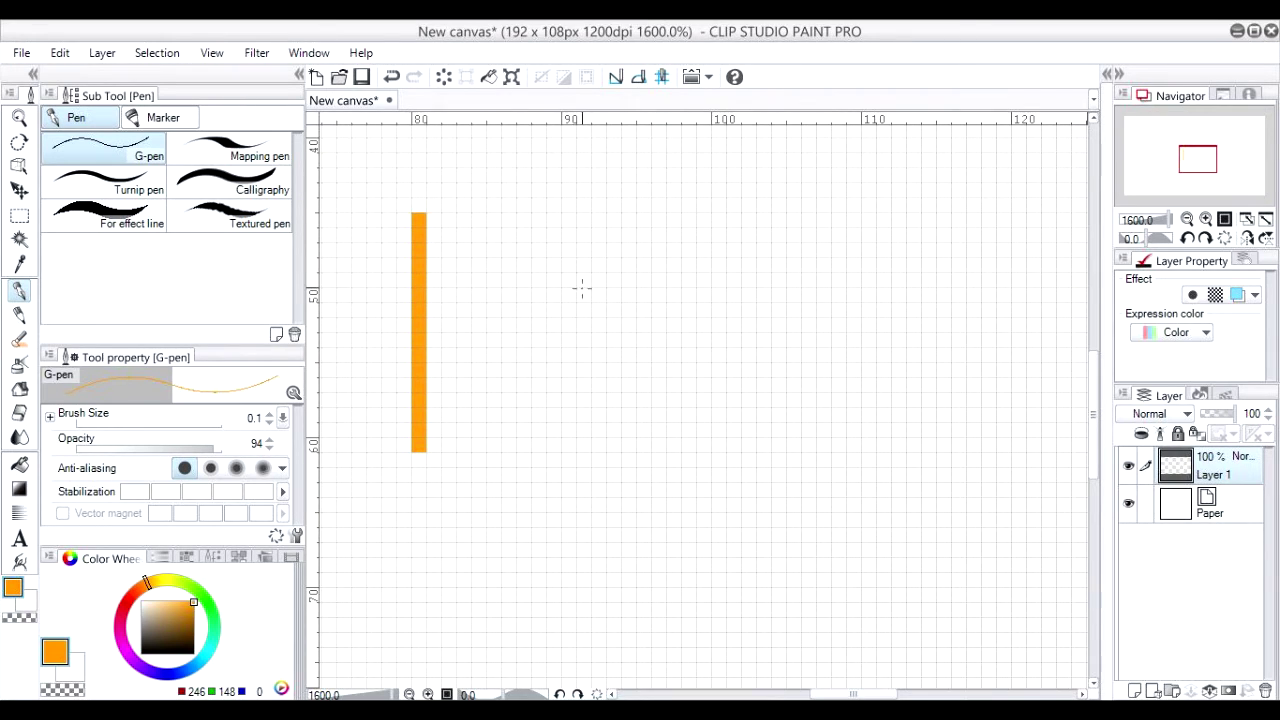
pyautogui.moveTo(587, 293); pyautogui.dragTo(587, 527)
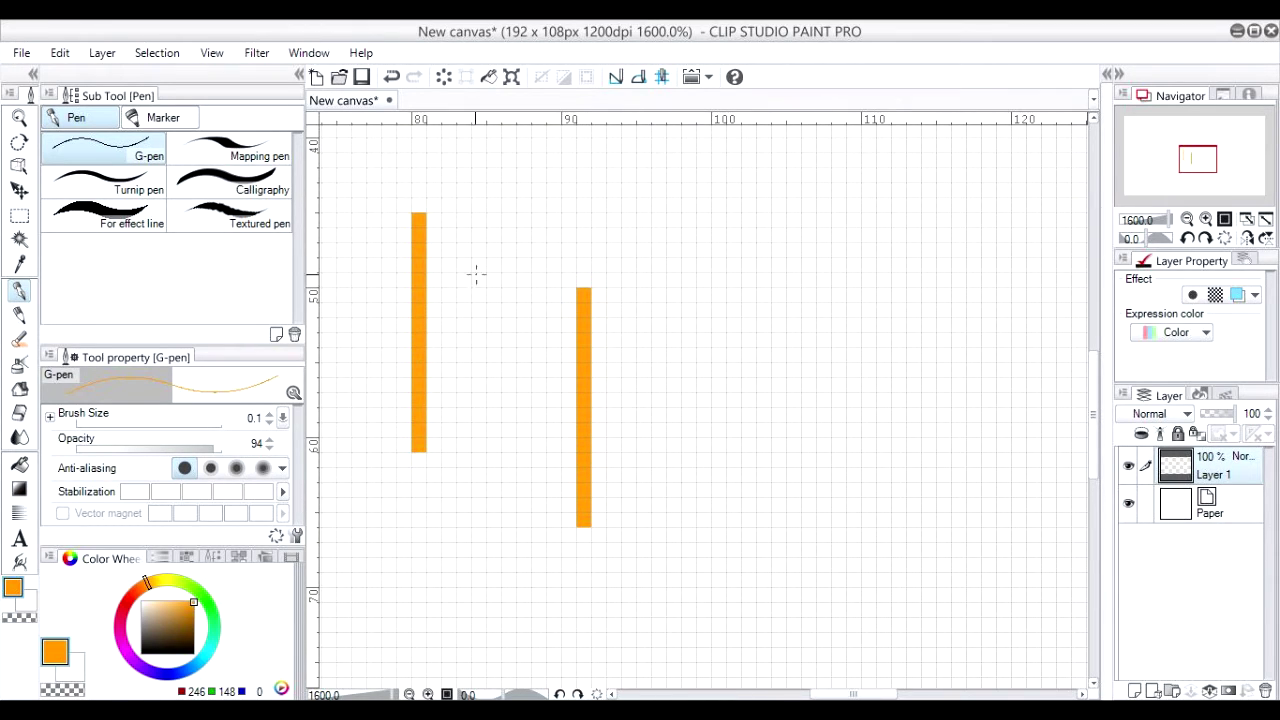
# Join the tops and the bottoms of the two vertical lines with descending stair-stepped edges to close the left face.
pyautogui.moveTo(424, 222)
pyautogui.mouseDown()
pyautogui.moveTo(446, 218)
pyautogui.moveTo(452, 236)
pyautogui.moveTo(580, 300)
pyautogui.mouseUp()
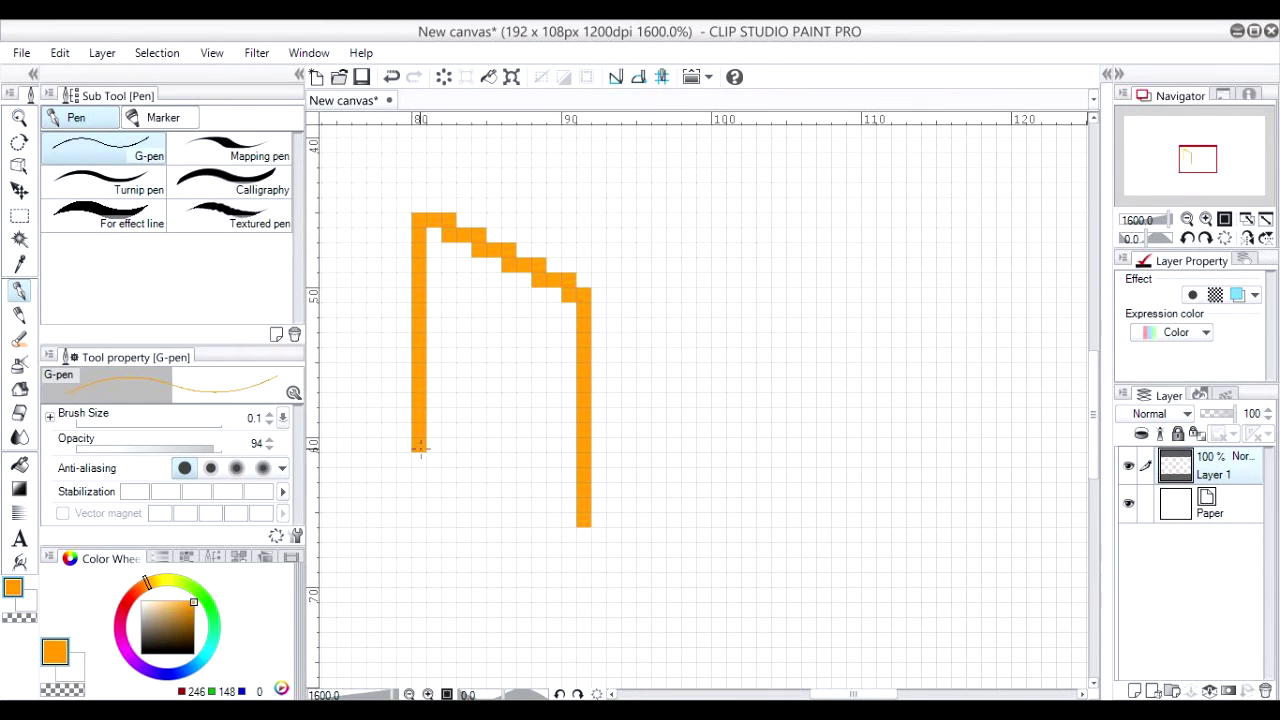
pyautogui.moveTo(444, 450)
pyautogui.mouseDown()
pyautogui.moveTo(453, 386)
pyautogui.moveTo(574, 458)
pyautogui.moveTo(601, 457)
pyautogui.mouseUp()
pyautogui.moveTo(700, 456); pyautogui.dragTo(679, 498)
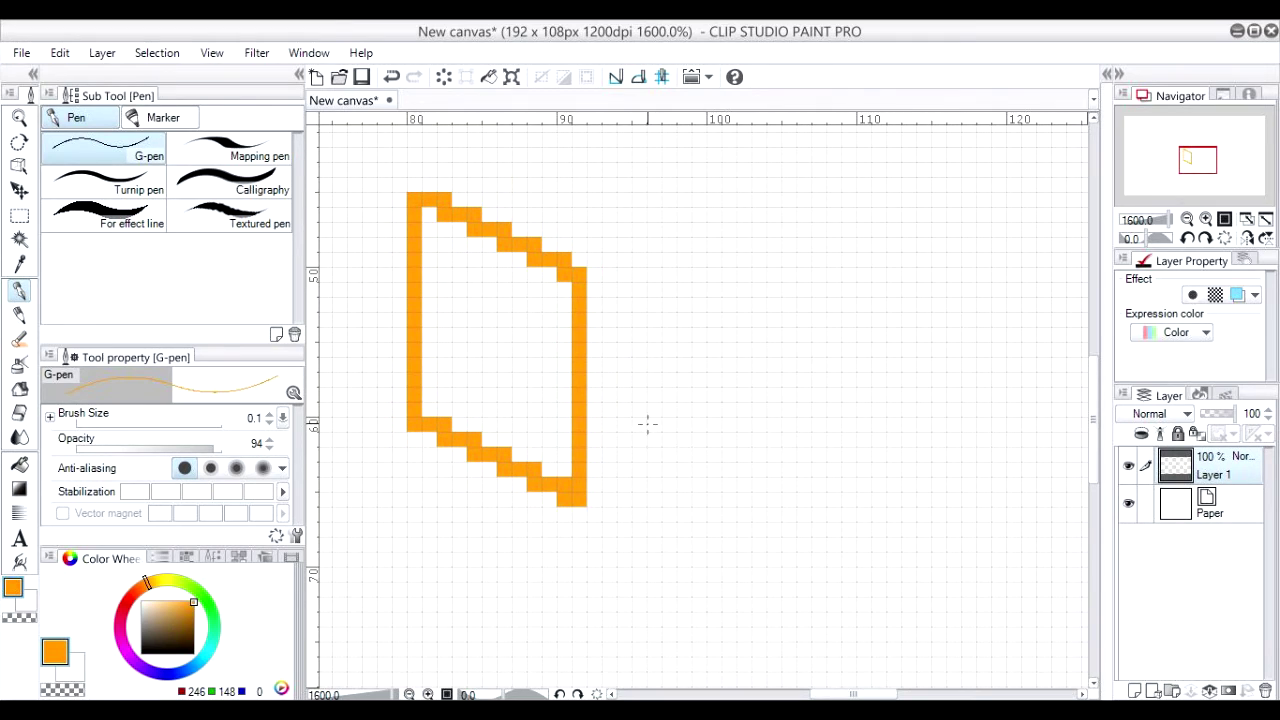
# Choose a lighter orange (237, 164, 54) and draw a 16 px vertical line directly beside the left face's inner edge.
pyautogui.scroll(1, 648, 428)
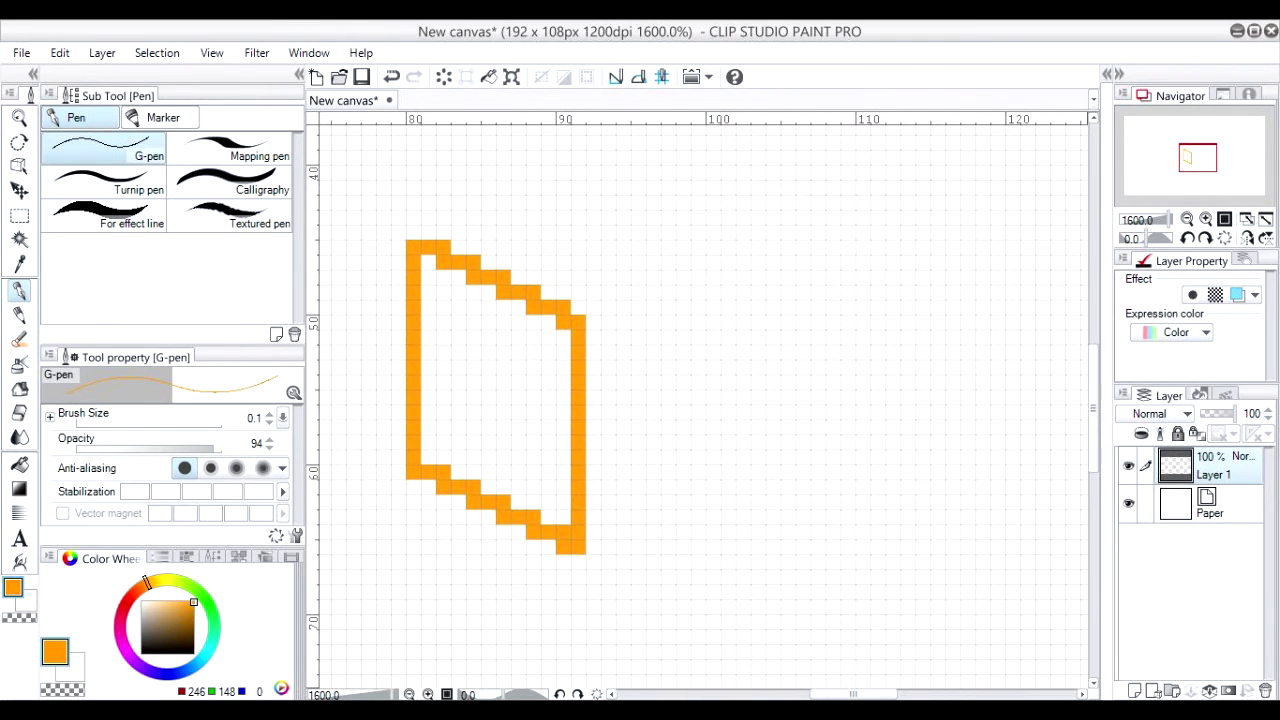
pyautogui.click(188, 615)
pyautogui.click(183, 605)
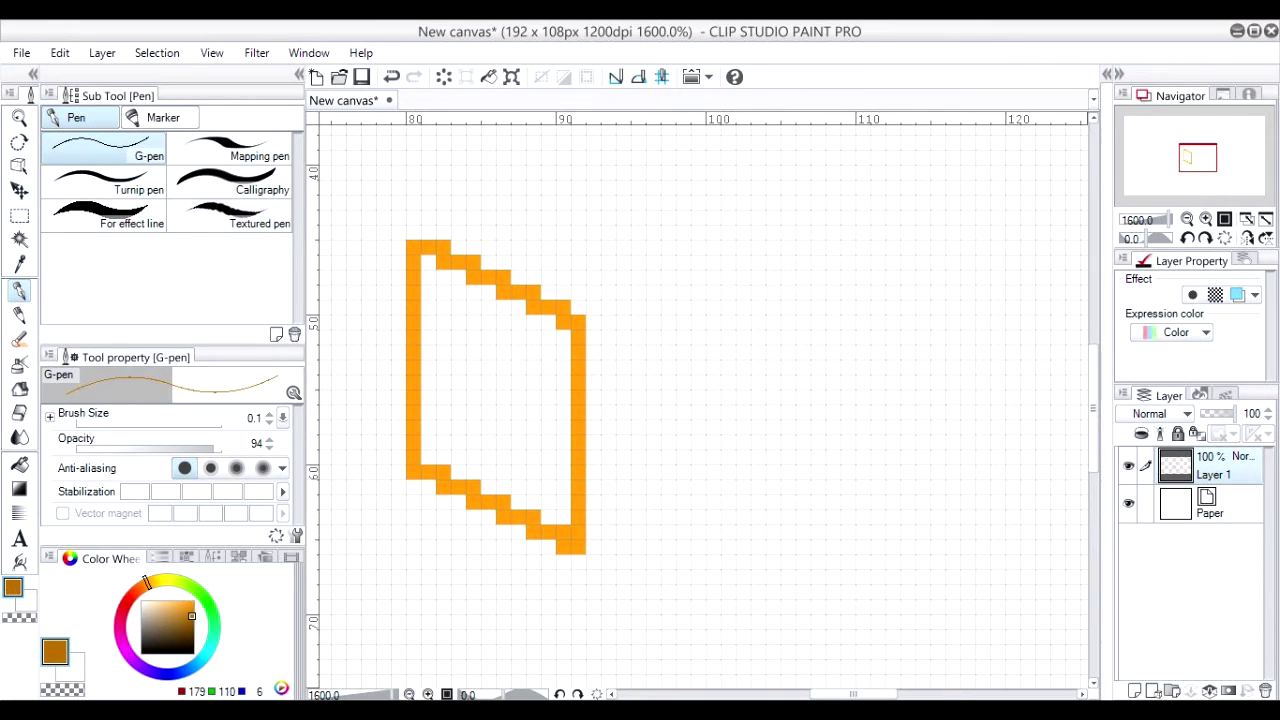
pyautogui.moveTo(183, 605); pyautogui.dragTo(181, 603)
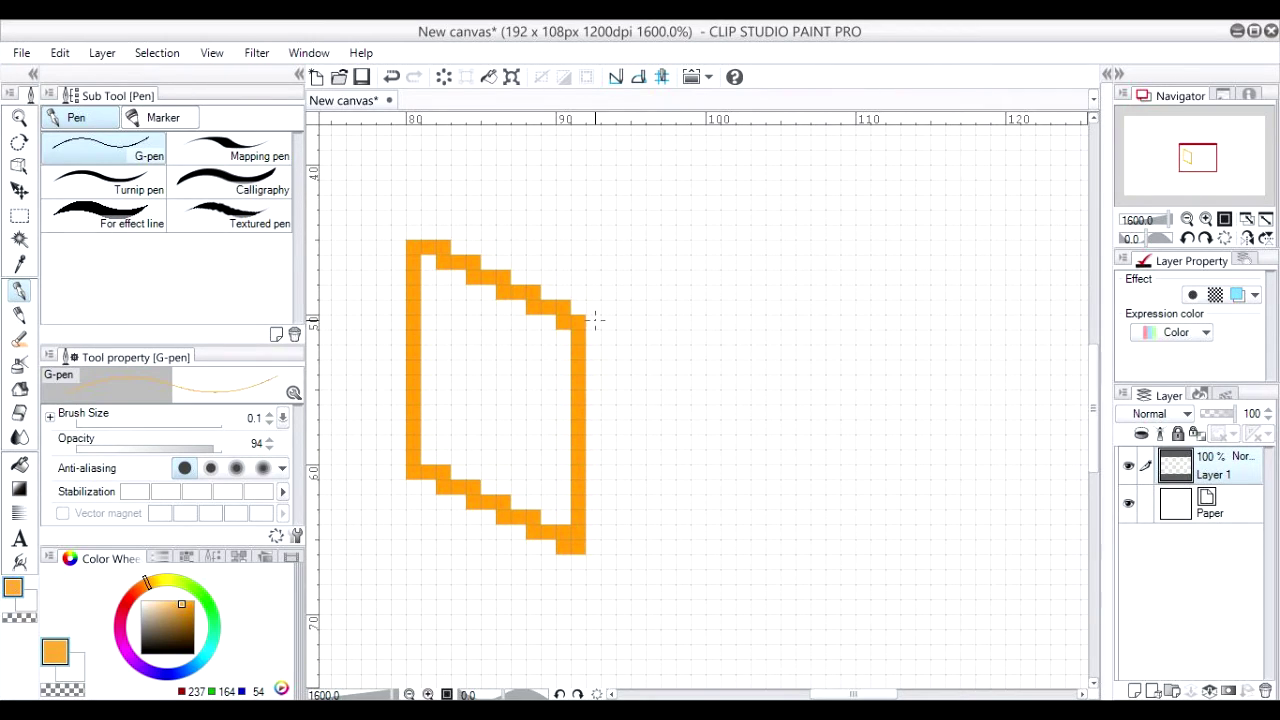
pyautogui.moveTo(595, 323); pyautogui.dragTo(600, 550)
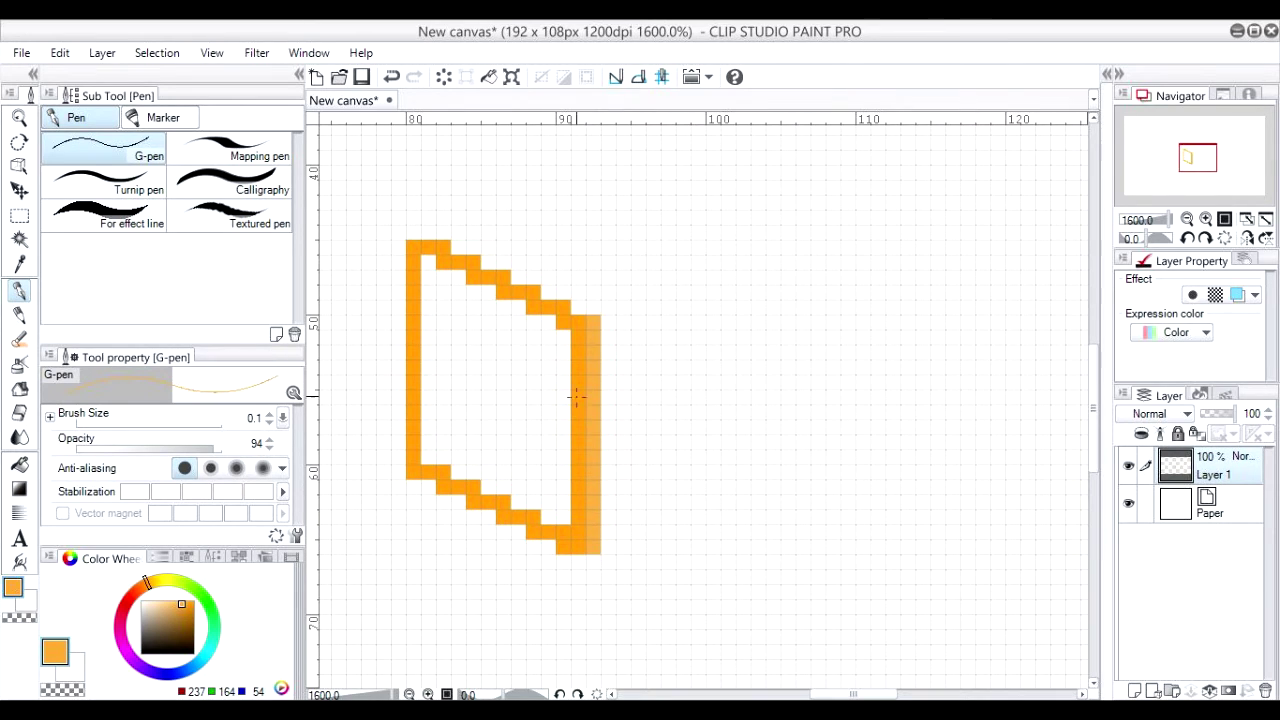
# Outline the right face with rising stair-stepped top and bottom edges joined by a 16 px vertical outer side.
pyautogui.moveTo(603, 326)
pyautogui.mouseDown()
pyautogui.moveTo(606, 304)
pyautogui.moveTo(638, 309)
pyautogui.moveTo(733, 248)
pyautogui.moveTo(762, 248)
pyautogui.mouseUp()
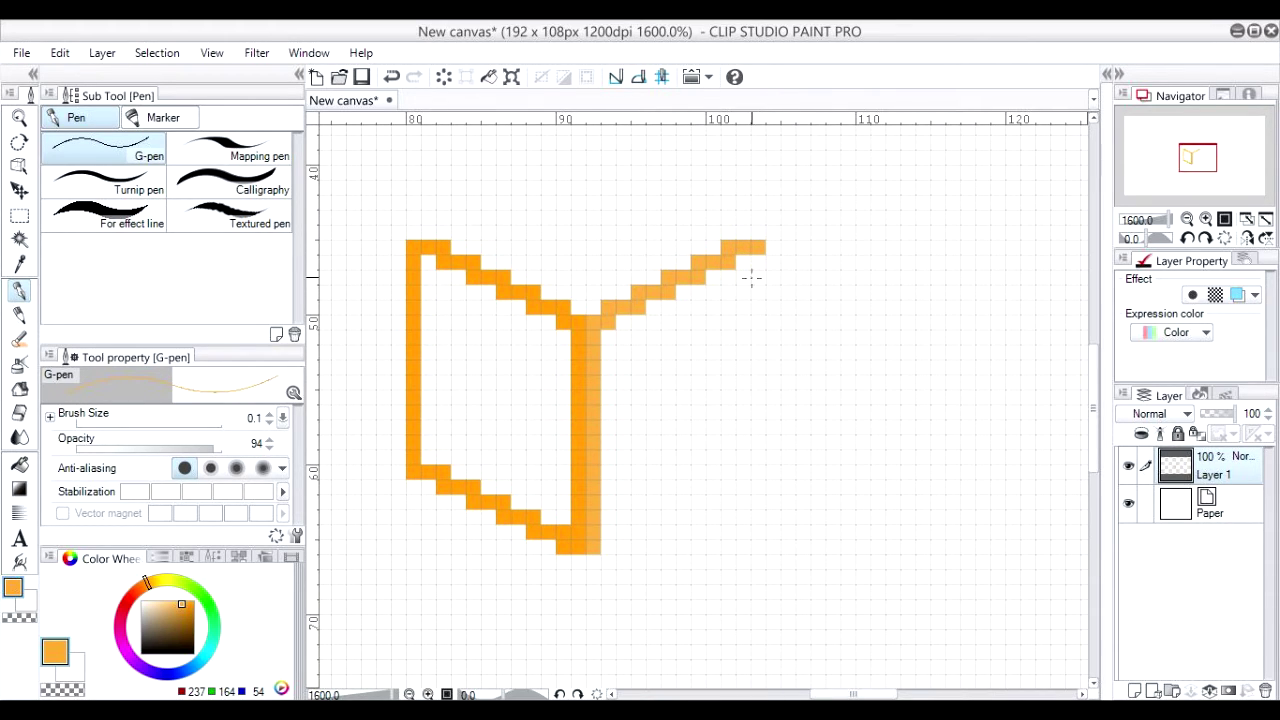
pyautogui.moveTo(760, 262); pyautogui.dragTo(760, 484)
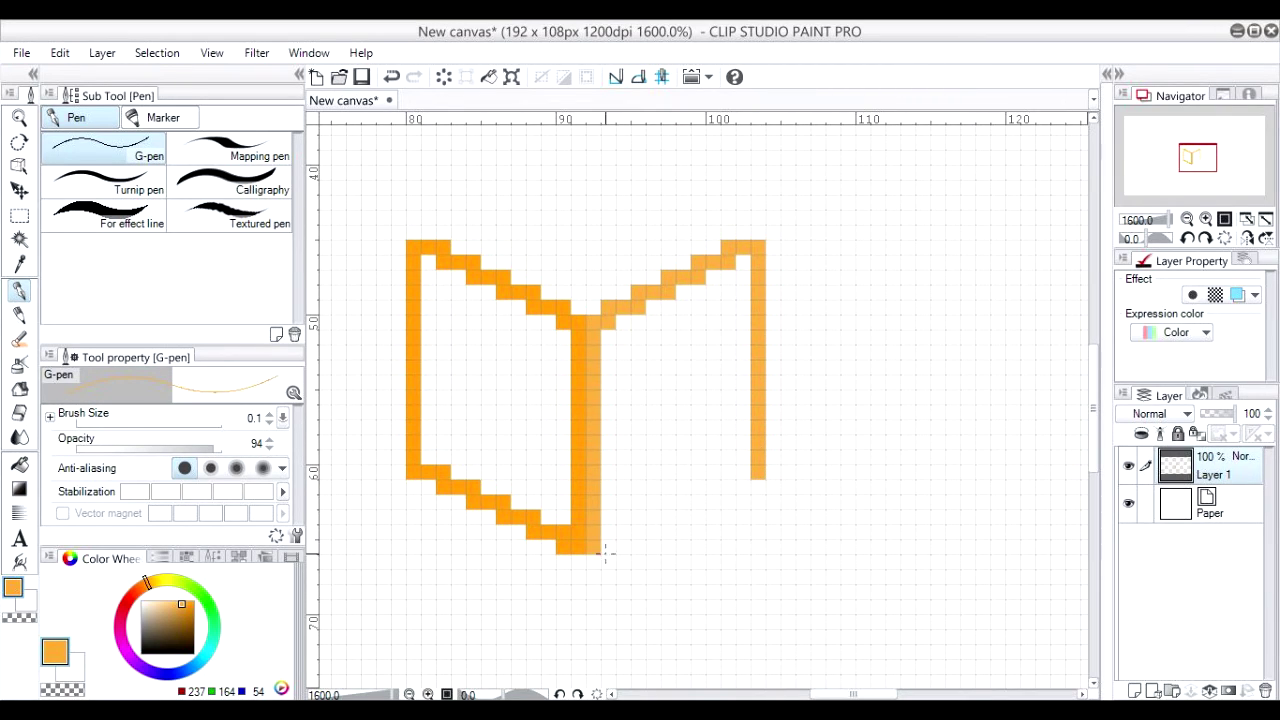
pyautogui.moveTo(609, 549)
pyautogui.mouseDown()
pyautogui.moveTo(643, 521)
pyautogui.moveTo(671, 523)
pyautogui.moveTo(672, 506)
pyautogui.moveTo(758, 472)
pyautogui.mouseUp()
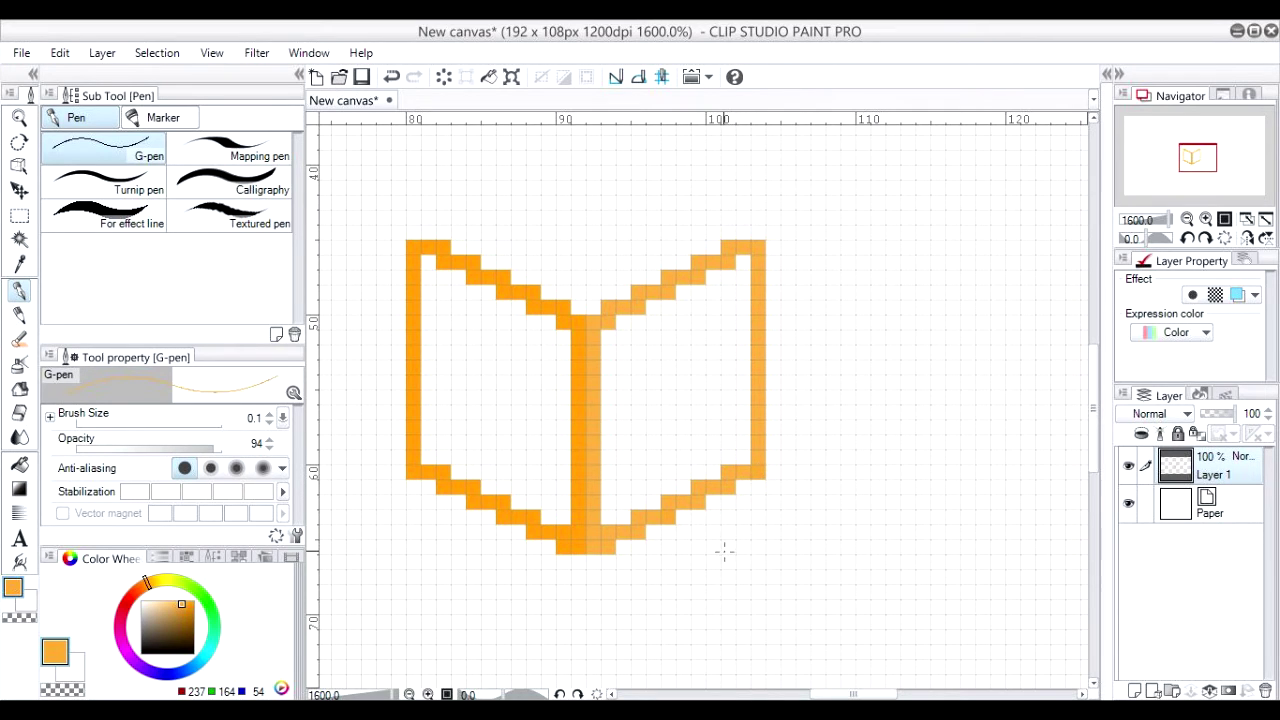
# Change the drawing color to a darker orange (210, 126, 0).
pyautogui.moveTo(602, 357); pyautogui.dragTo(622, 507)
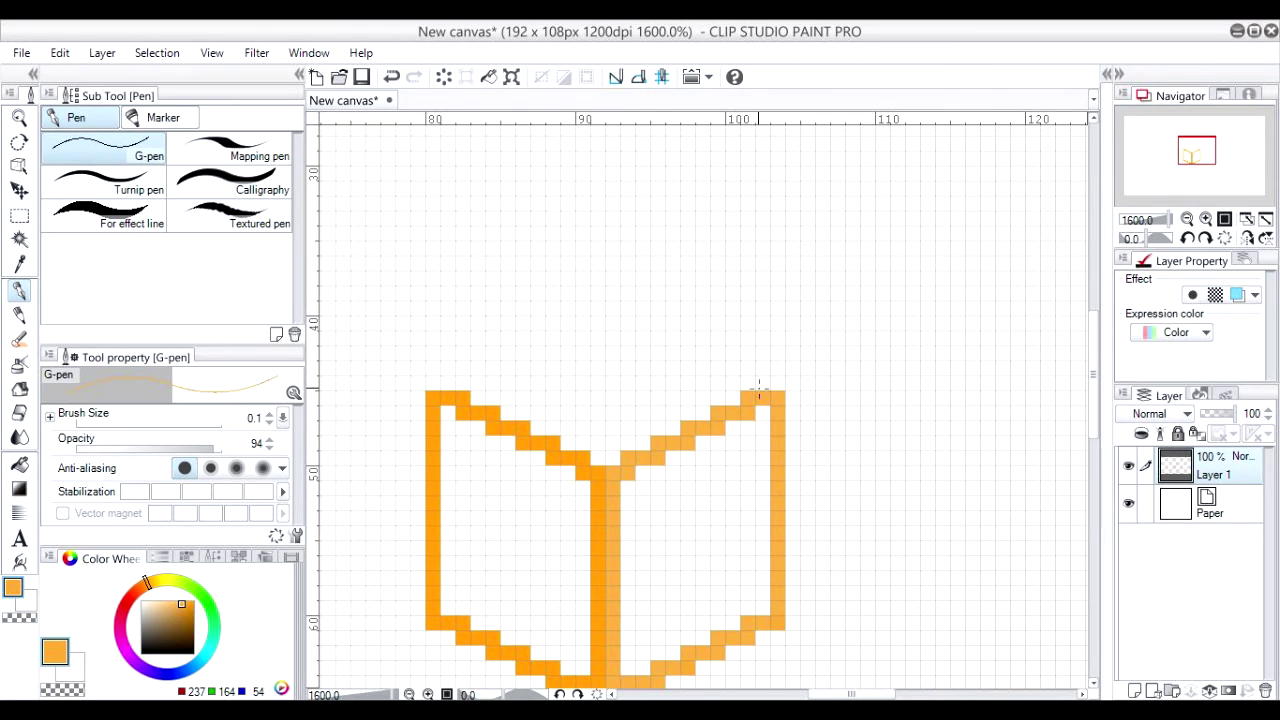
pyautogui.click(191, 613)
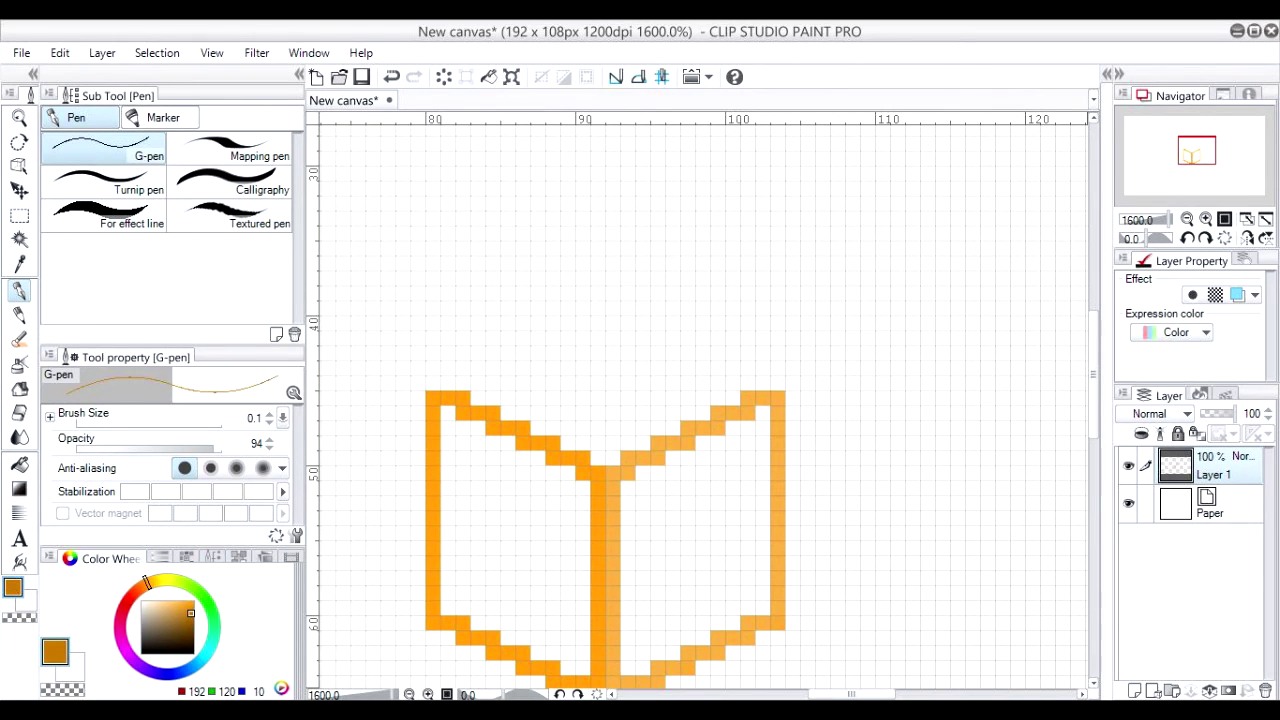
pyautogui.keyDown('alt'); pyautogui.click(434, 422); pyautogui.keyUp('alt')
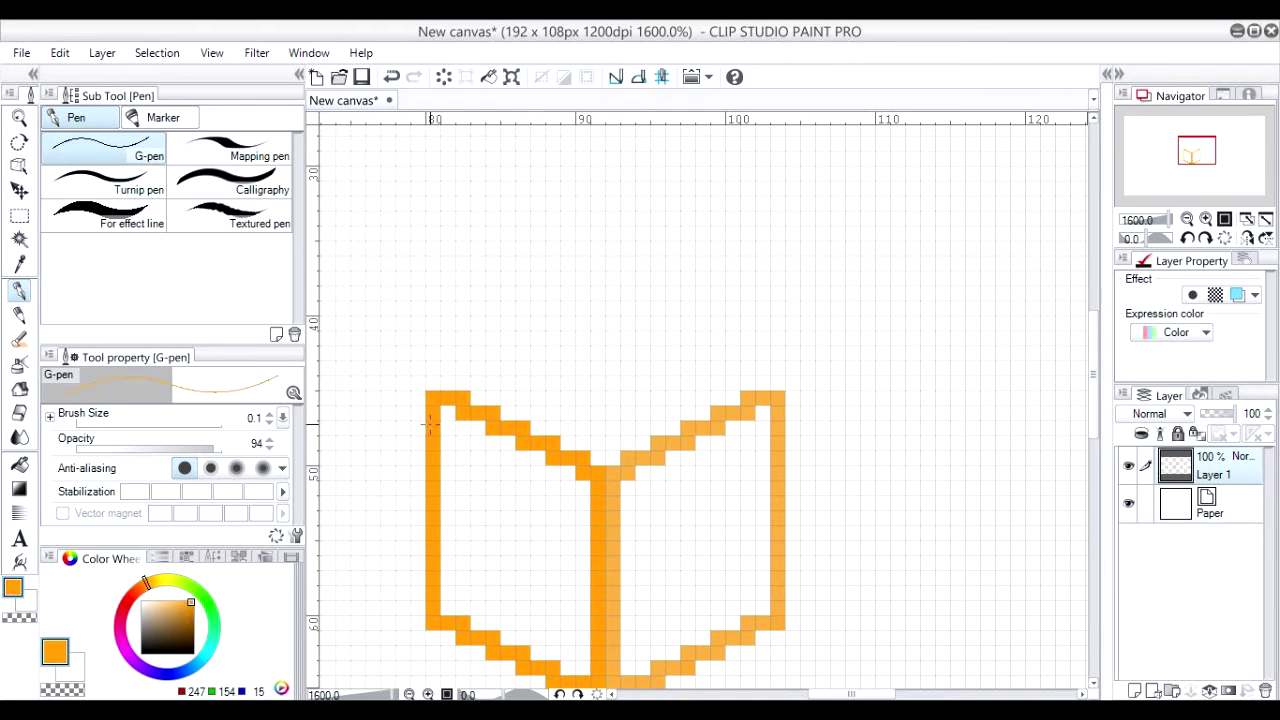
pyautogui.moveTo(190, 602); pyautogui.dragTo(194, 609)
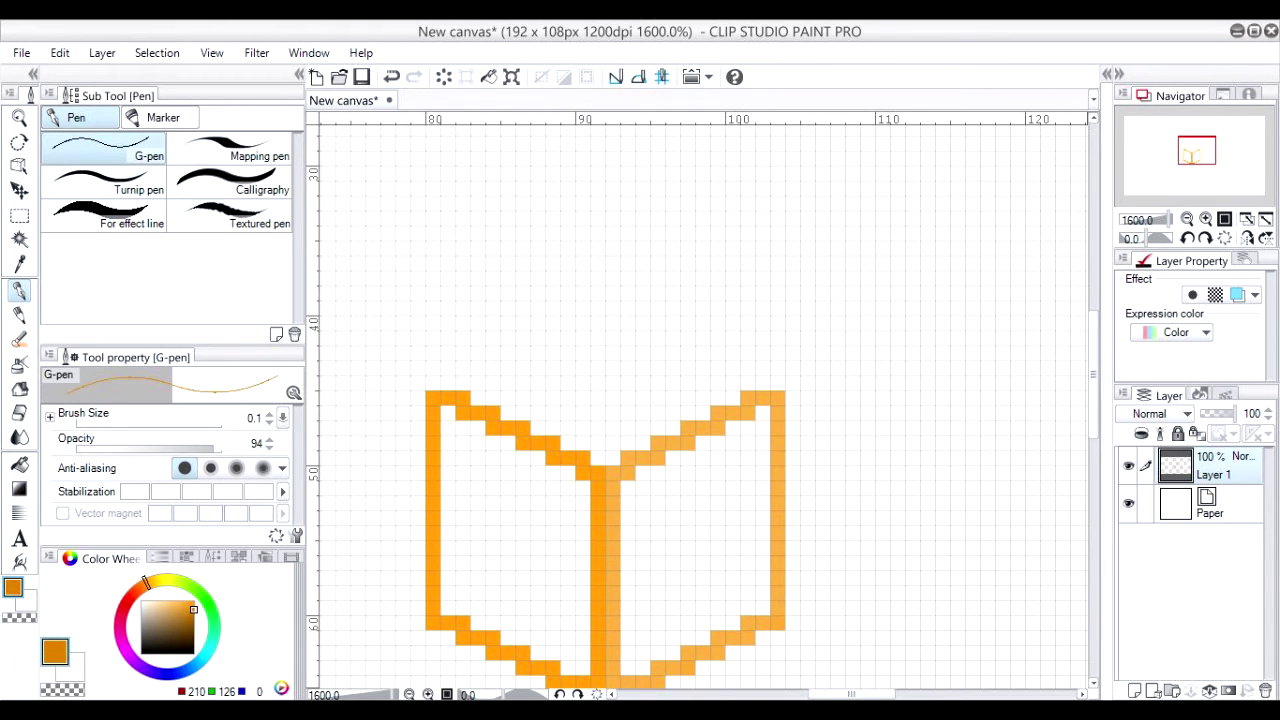
# Draw the top face's back-left edge as stair-stepped pixels rising from the left face's outer top corner to the peak.
pyautogui.moveTo(502, 363); pyautogui.dragTo(494, 450)
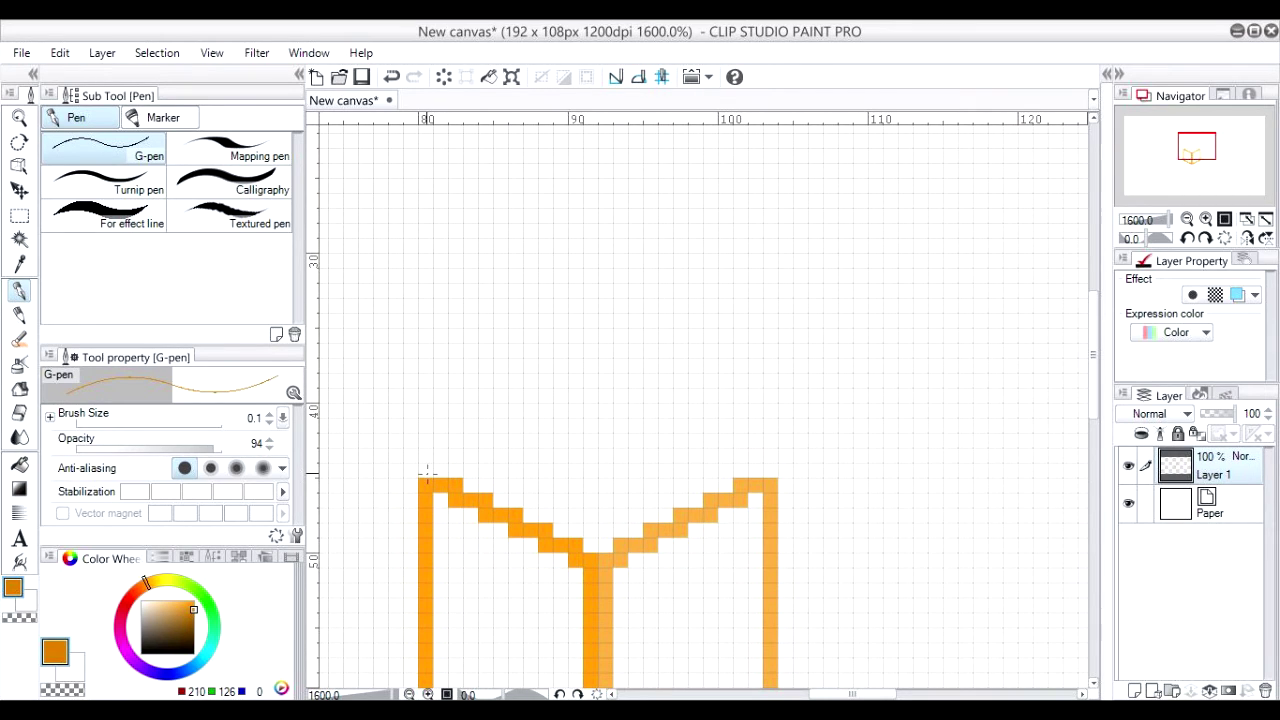
pyautogui.click(425, 469)
pyautogui.click(440, 469)
pyautogui.click(455, 469)
pyautogui.click(455, 455)
pyautogui.click(470, 455)
pyautogui.click(485, 440)
pyautogui.click(500, 440)
pyautogui.click(515, 440)
pyautogui.click(515, 425)
pyautogui.click(530, 425)
pyautogui.click(545, 425)
pyautogui.click(545, 410)
pyautogui.click(560, 410)
pyautogui.click(575, 410)
pyautogui.click(575, 395)
pyautogui.click(590, 395)
pyautogui.click(605, 395)
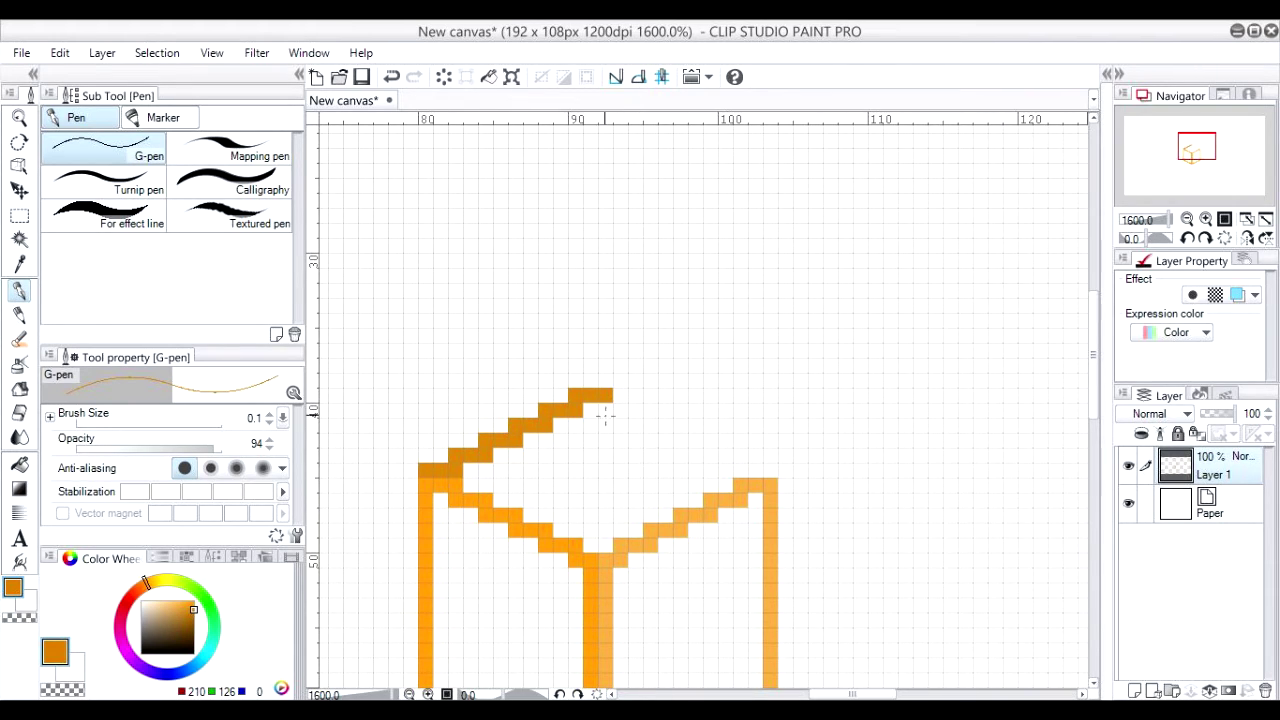
# Draw the top face's back-right edge as stair-stepped pixels descending from the peak to the right face's outer top corner.
pyautogui.click(620, 396)
pyautogui.click(620, 411)
pyautogui.click(635, 411)
pyautogui.click(650, 411)
pyautogui.click(650, 425)
pyautogui.click(665, 428)
pyautogui.click(680, 425)
pyautogui.click(680, 440)
pyautogui.click(695, 440)
pyautogui.click(710, 440)
pyautogui.click(725, 440)
pyautogui.click(740, 440)
pyautogui.click(740, 455)
pyautogui.click(755, 470)
pyautogui.click(770, 472)
# Sample the left face's outline orange, auto-select the face's empty interior, fill it with that color, and clear the selection.
pyautogui.moveTo(737, 531); pyautogui.dragTo(754, 336)
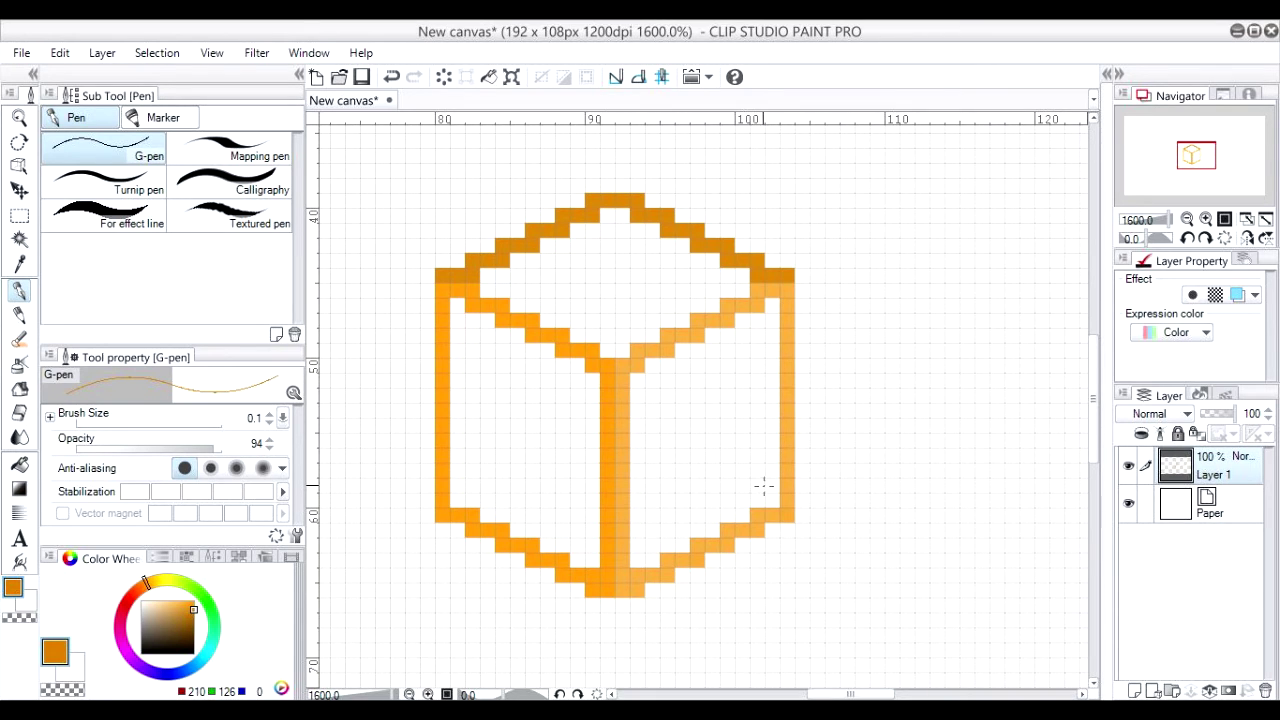
pyautogui.moveTo(672, 481); pyautogui.dragTo(701, 391)
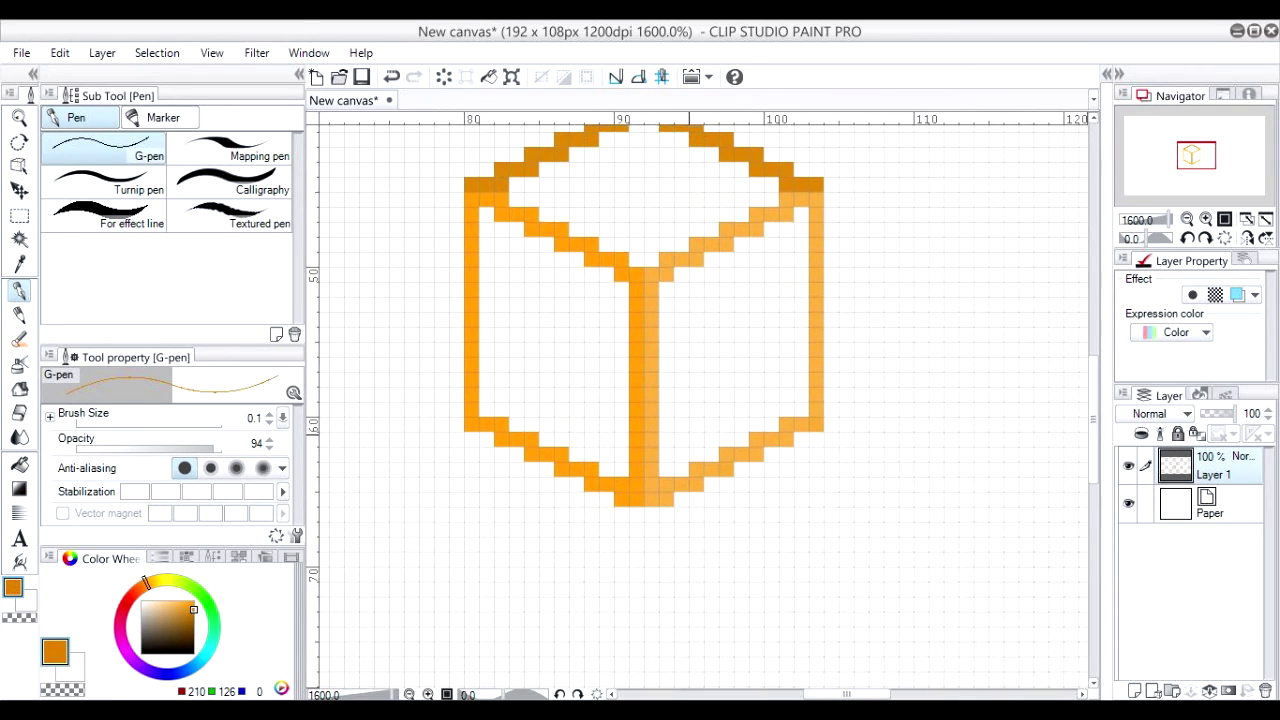
pyautogui.keyDown('alt'); pyautogui.click(476, 339); pyautogui.keyUp('alt')
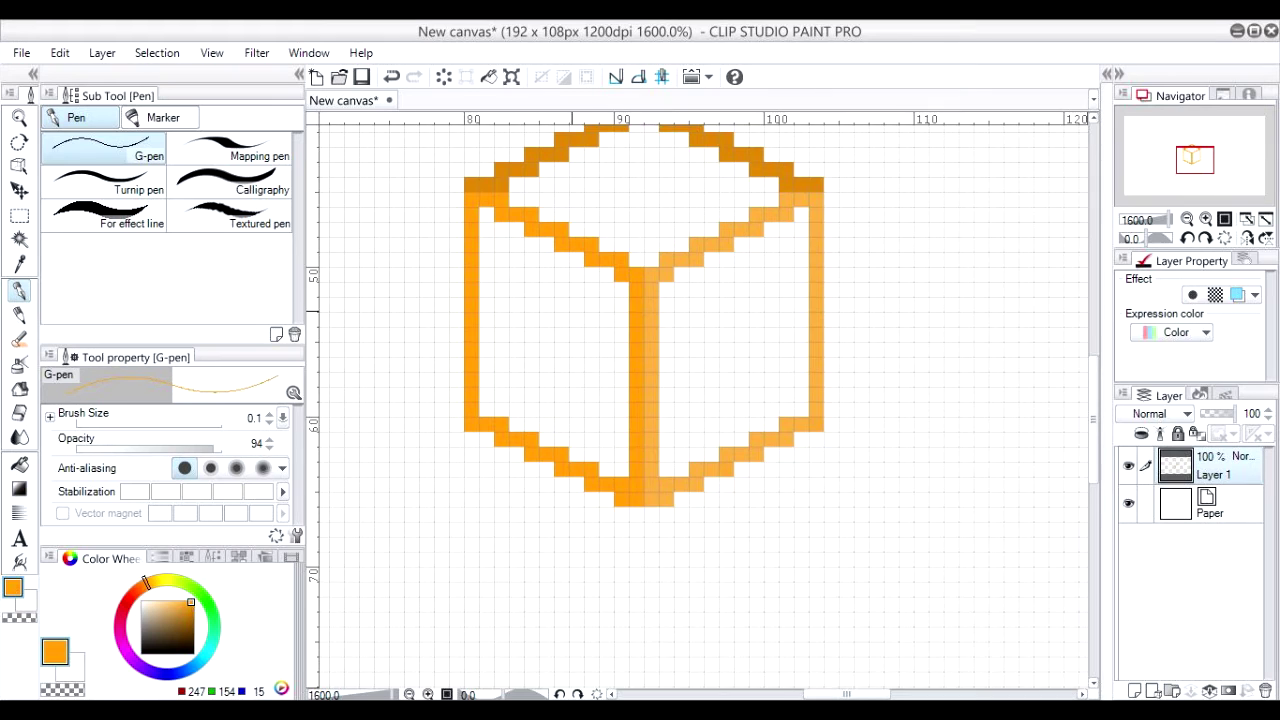
pyautogui.moveTo(506, 338); pyautogui.dragTo(481, 396)
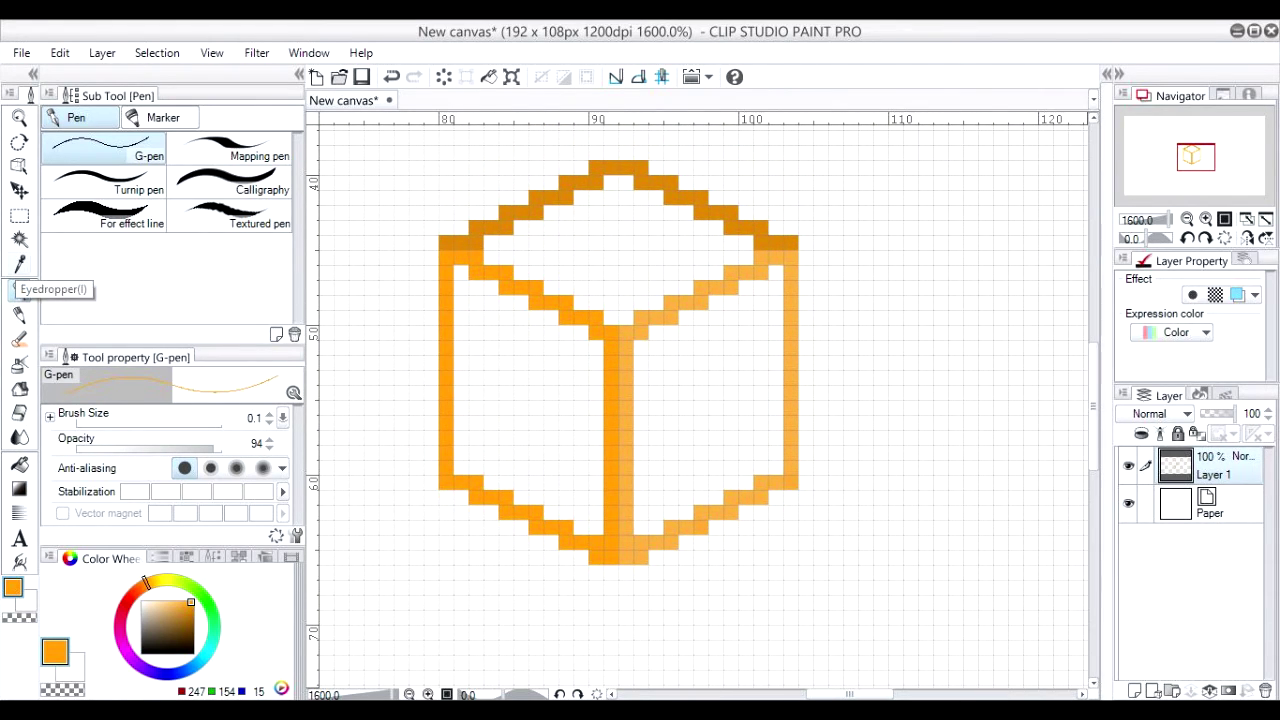
pyautogui.click(19, 239)
pyautogui.click(553, 354)
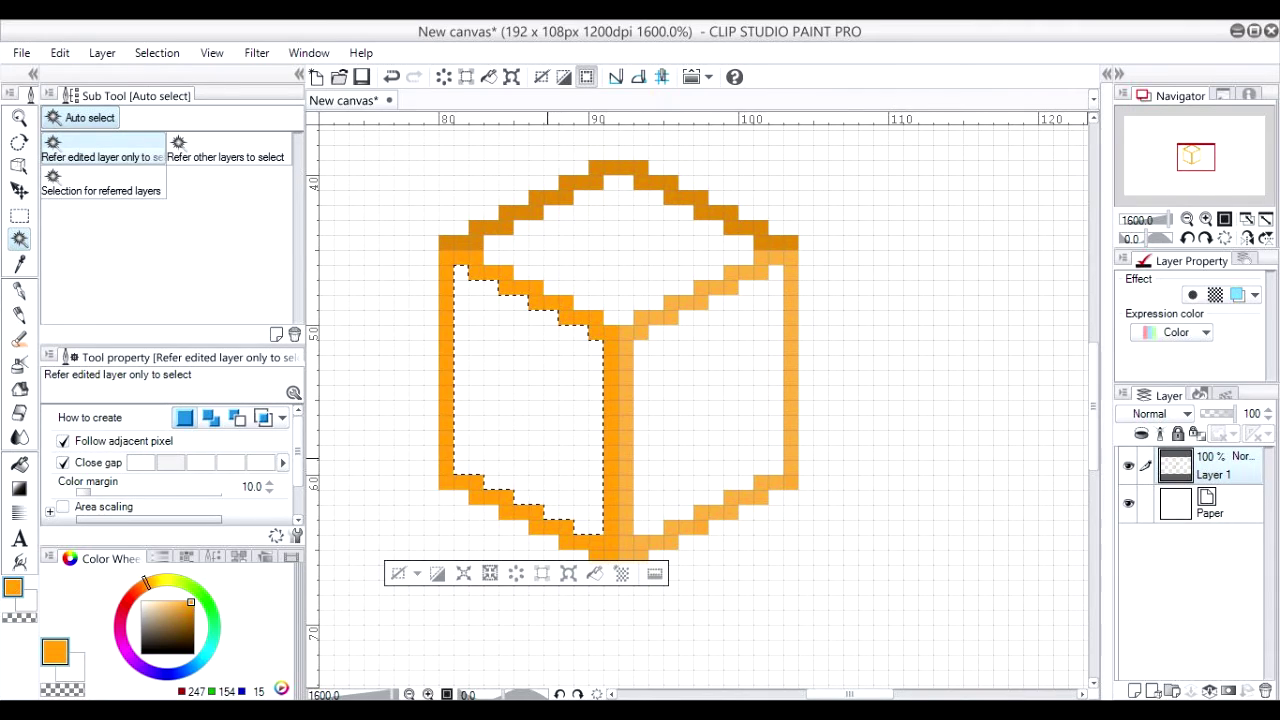
pyautogui.click(595, 573)
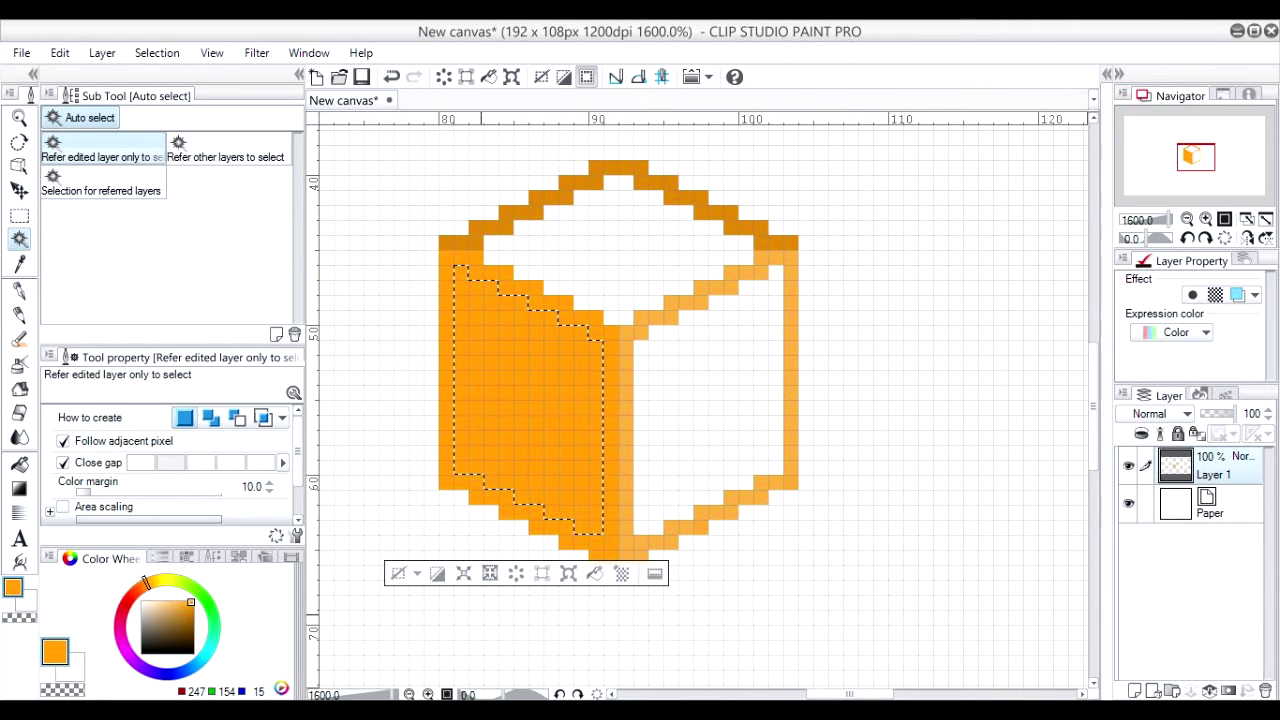
pyautogui.hotkey('ctrl', 'd')
# Sample the right face's lighter orange, auto-select that face's interior, and fill it.
pyautogui.rightClick(628, 481)
pyautogui.click(706, 387)
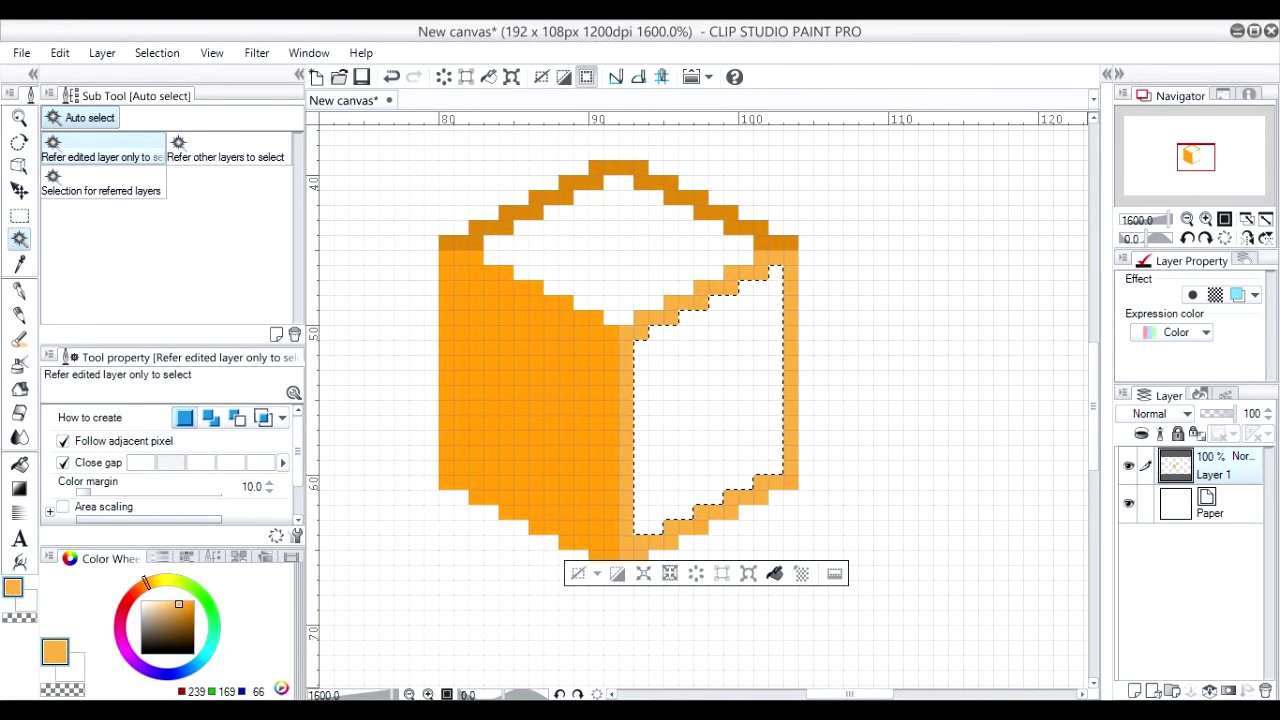
pyautogui.click(774, 573)
# Sample the top outline's darker orange, auto-select and fill the top face's interior, and deselect.
pyautogui.rightClick(505, 217)
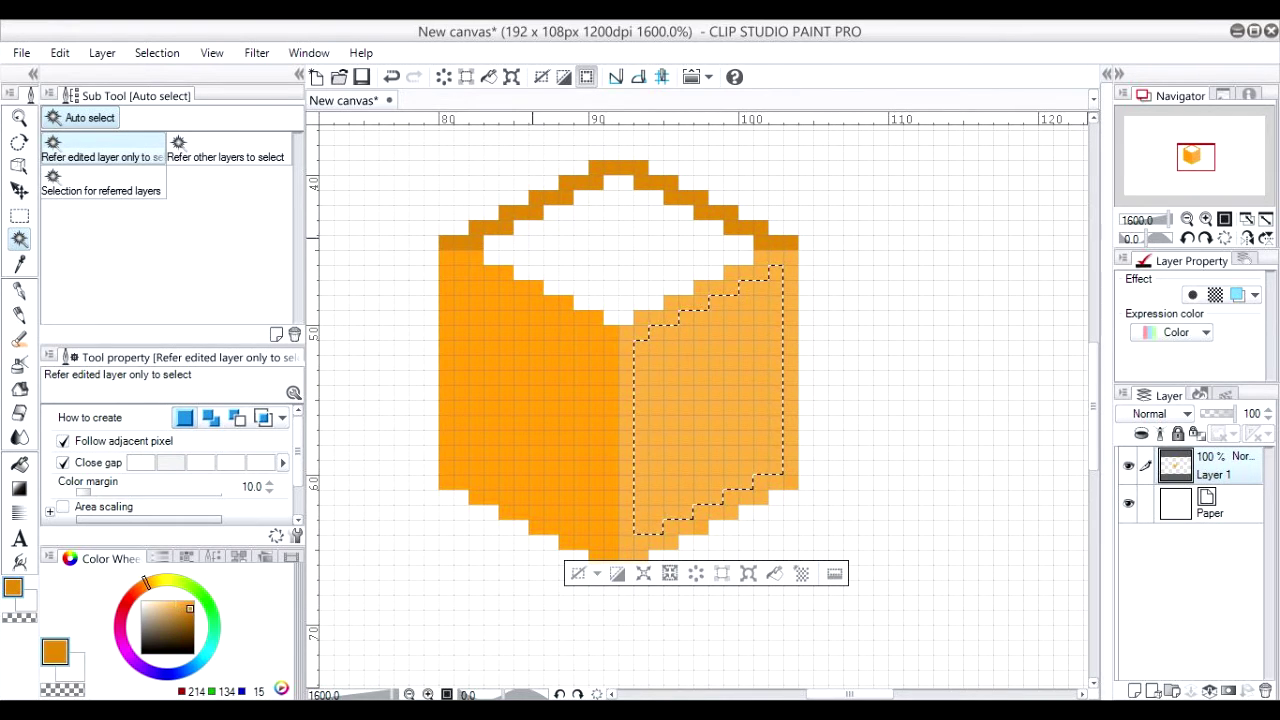
pyautogui.click(618, 250)
pyautogui.click(526, 363)
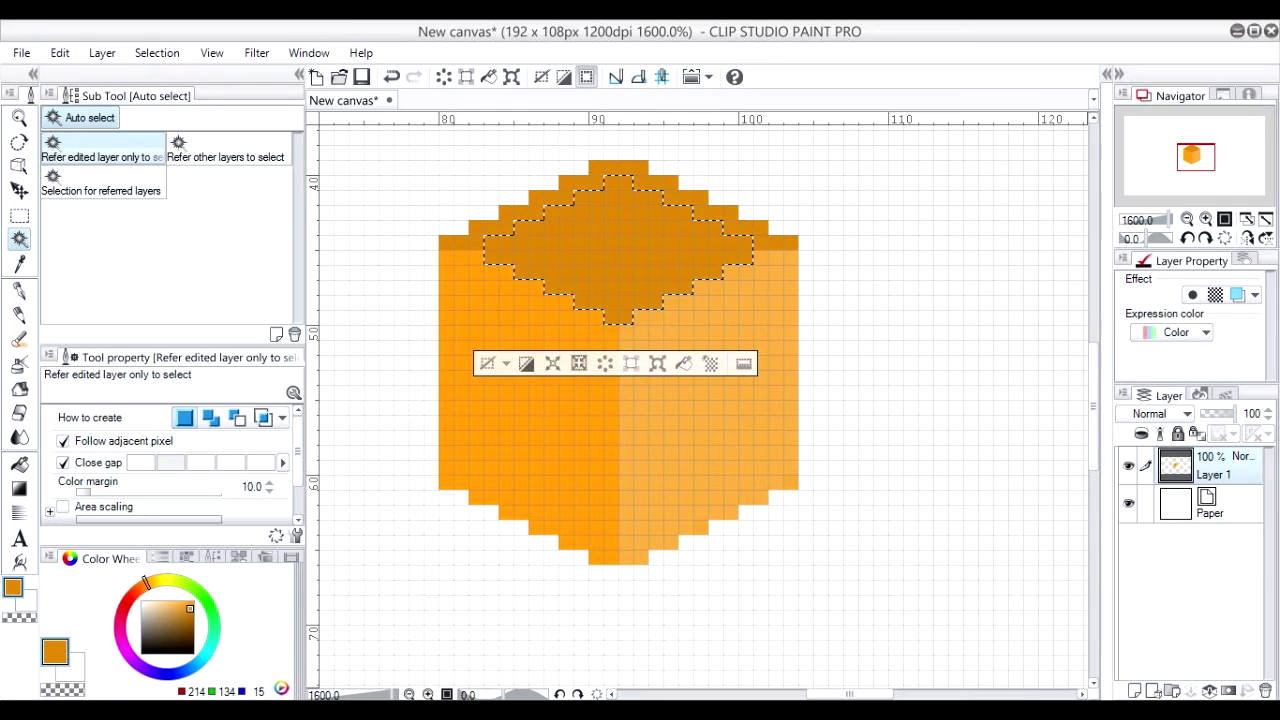
pyautogui.click(487, 363)
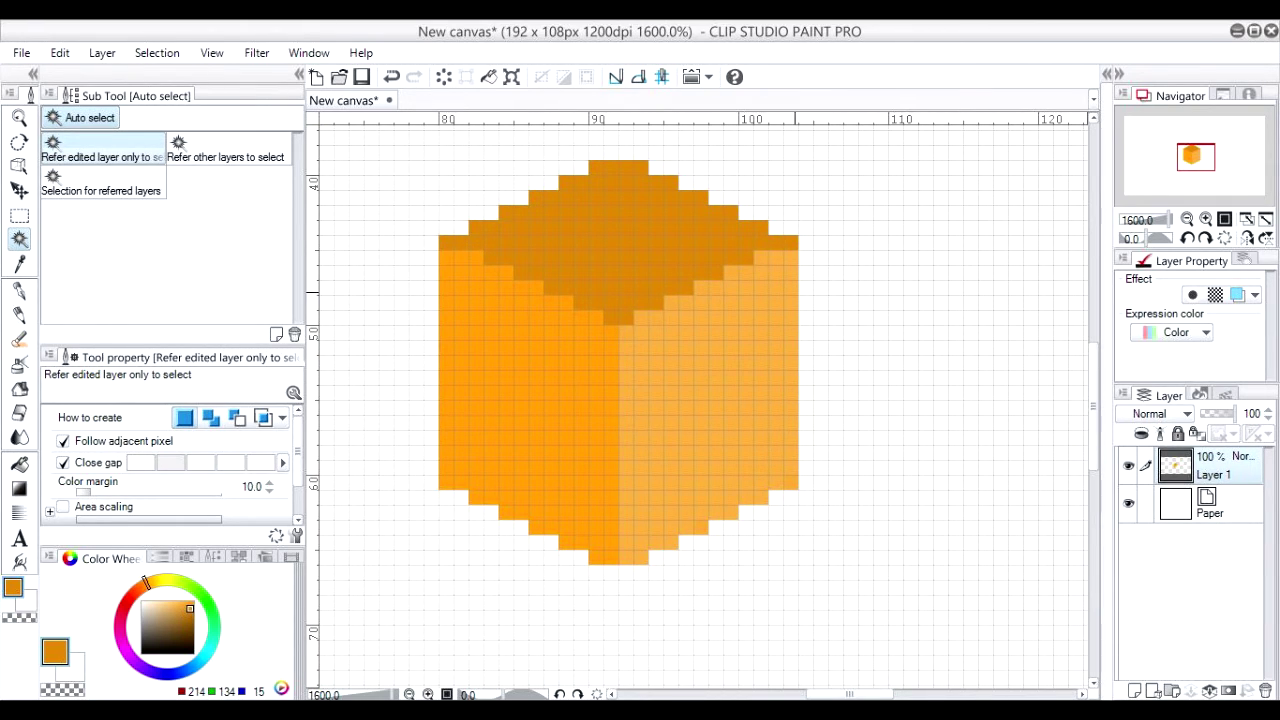
# Recolor the top face's two outermost corner pixels with the G-pen, matching each to the side face below it.
pyautogui.rightClick(795, 292)
pyautogui.press('p')
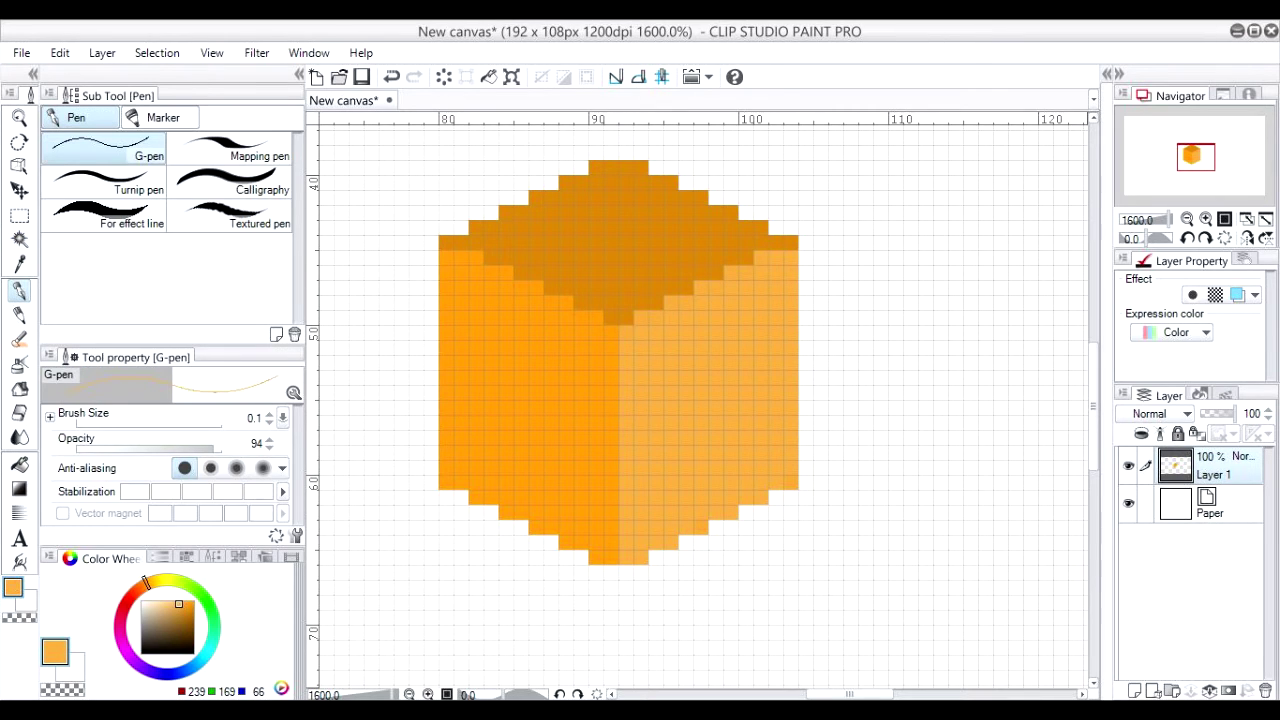
pyautogui.click(791, 243)
pyautogui.keyDown('alt'); pyautogui.click(484, 263); pyautogui.keyUp('alt')
pyautogui.click(446, 242)
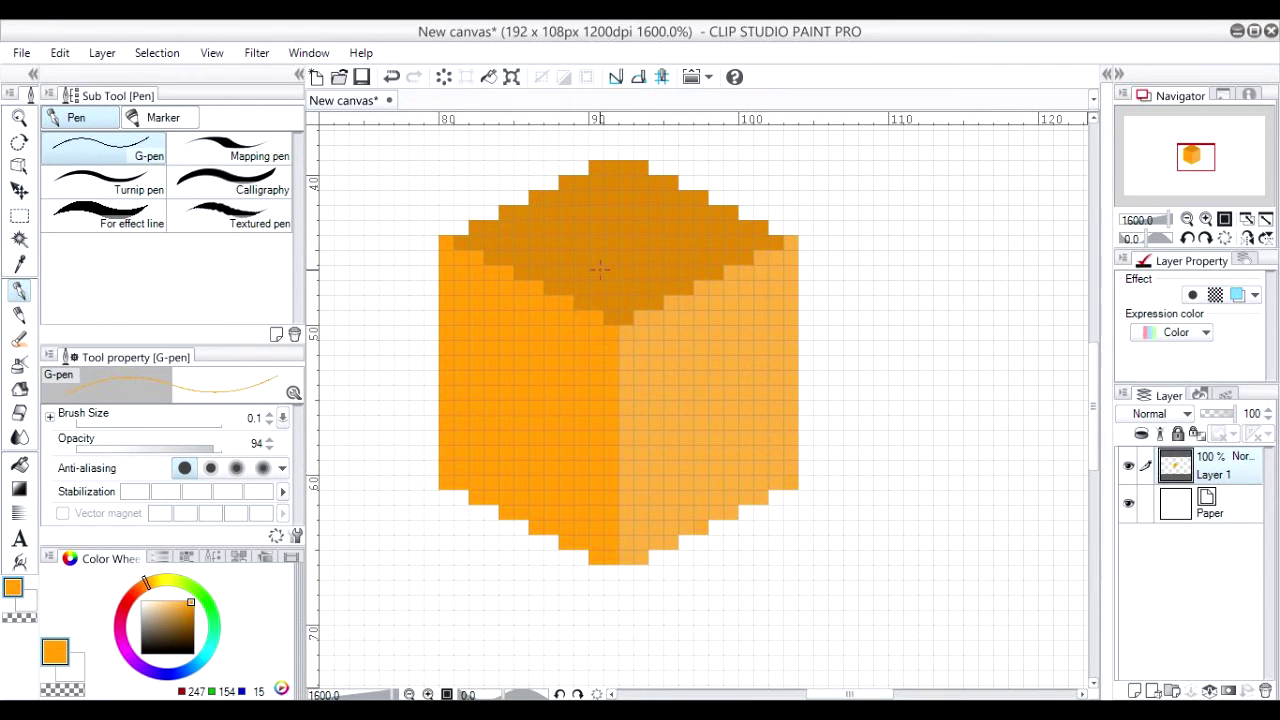
# Choose black and draw two 2 px tall vertical marks on the left face, the second 3 px right and 1 px lower.
pyautogui.moveTo(652, 436); pyautogui.dragTo(677, 313)
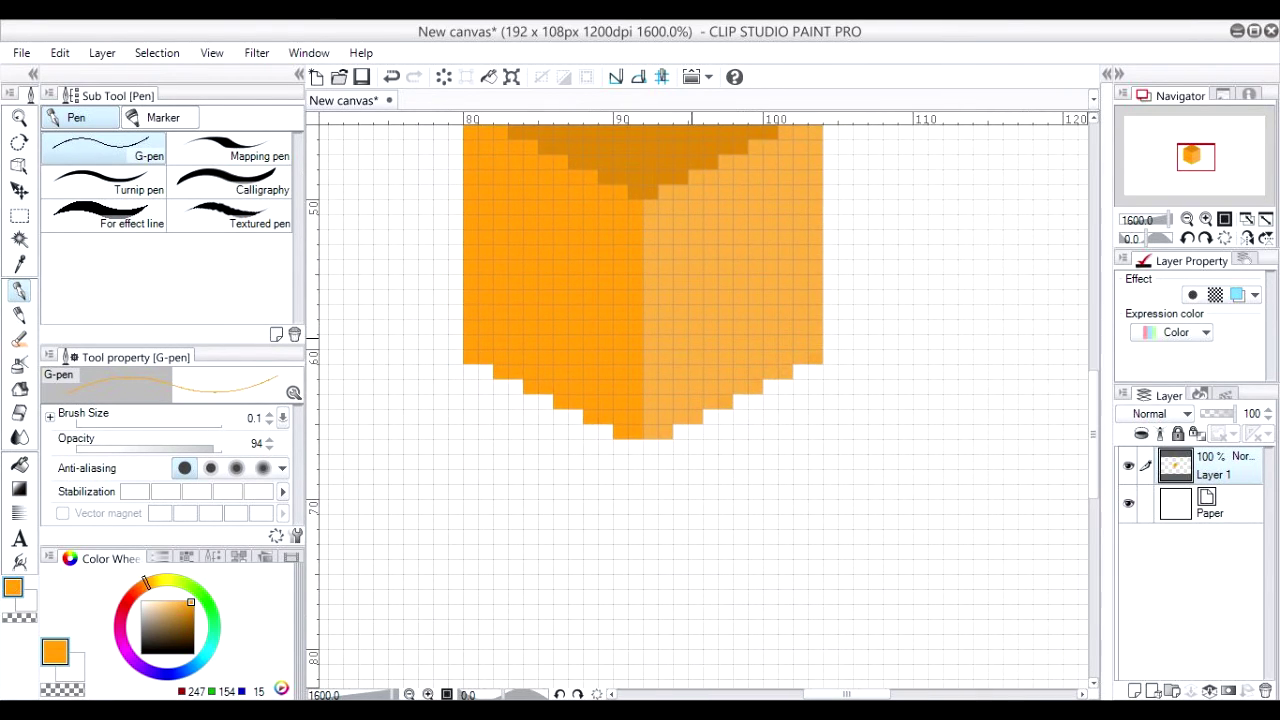
pyautogui.moveTo(734, 394); pyautogui.dragTo(784, 543)
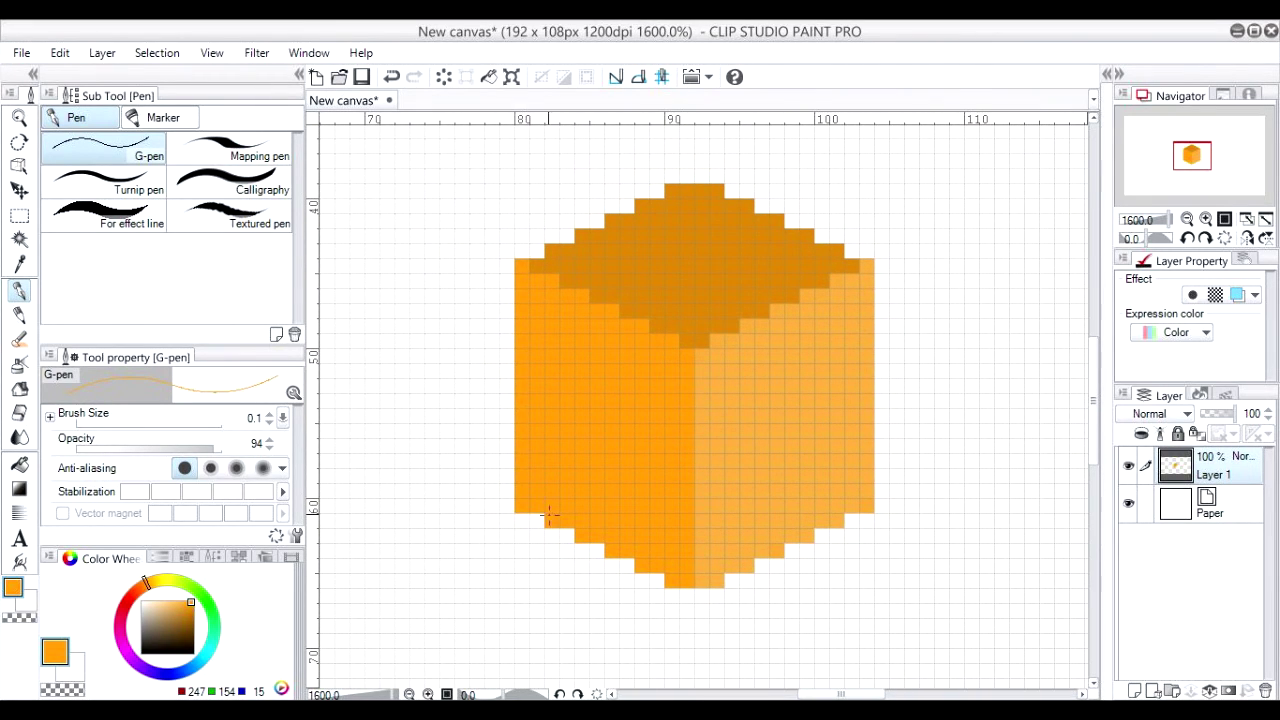
pyautogui.click(153, 654)
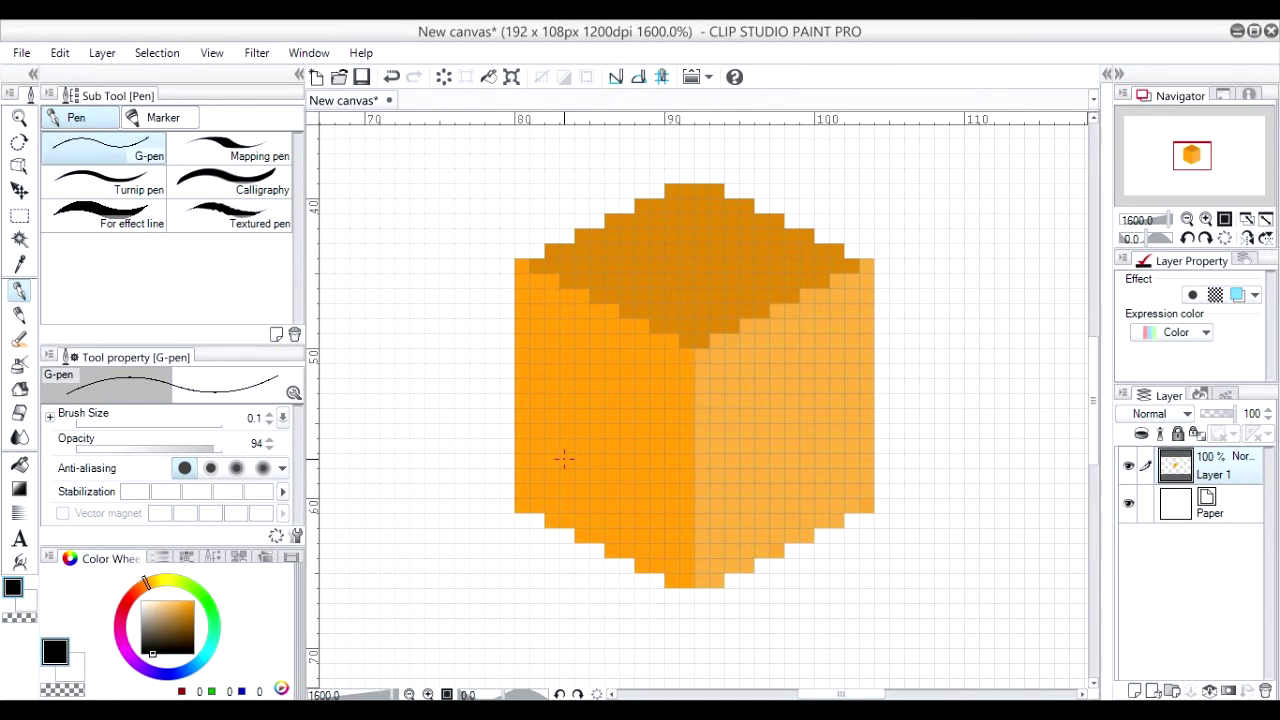
pyautogui.moveTo(574, 397)
pyautogui.mouseDown()
pyautogui.moveTo(566, 386)
pyautogui.moveTo(612, 402)
pyautogui.mouseUp()
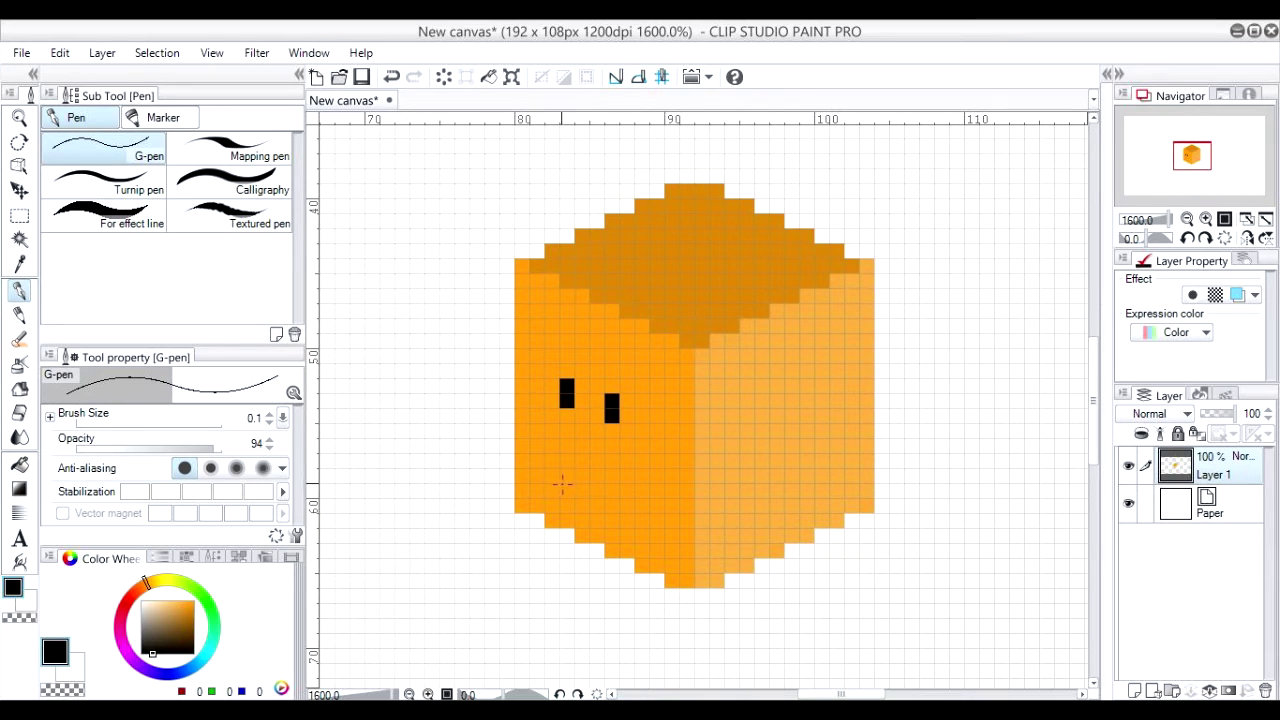
pyautogui.moveTo(551, 460); pyautogui.dragTo(551, 488)
pyautogui.moveTo(626, 460); pyautogui.dragTo(626, 476)
pyautogui.click(626, 505)
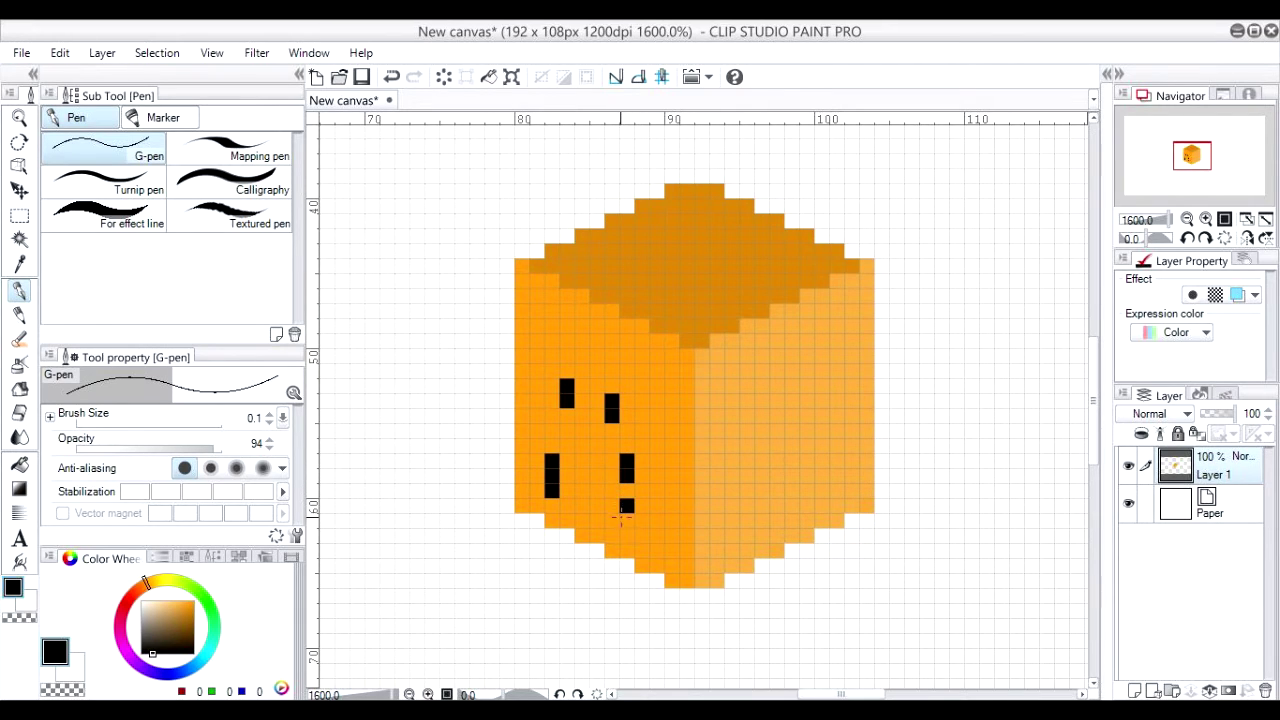
pyautogui.doubleClick(391, 77)
pyautogui.click(391, 77)
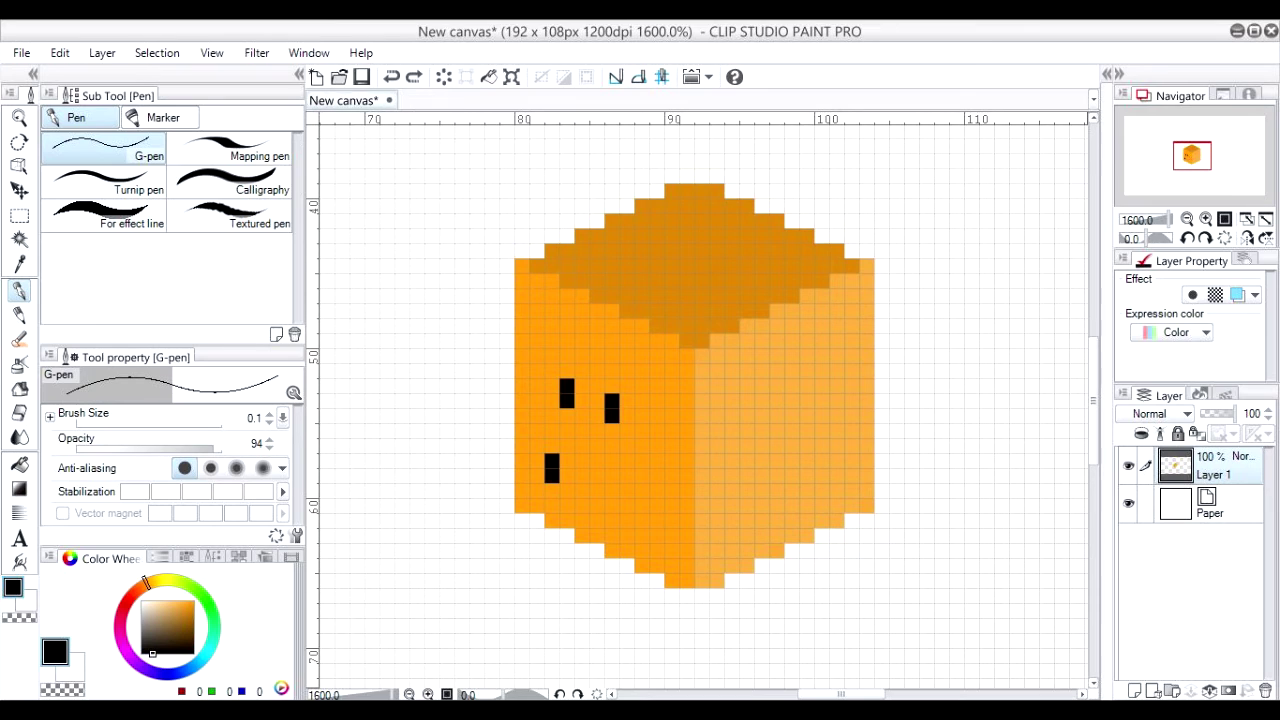
pyautogui.click(391, 77)
pyautogui.doubleClick(391, 77)
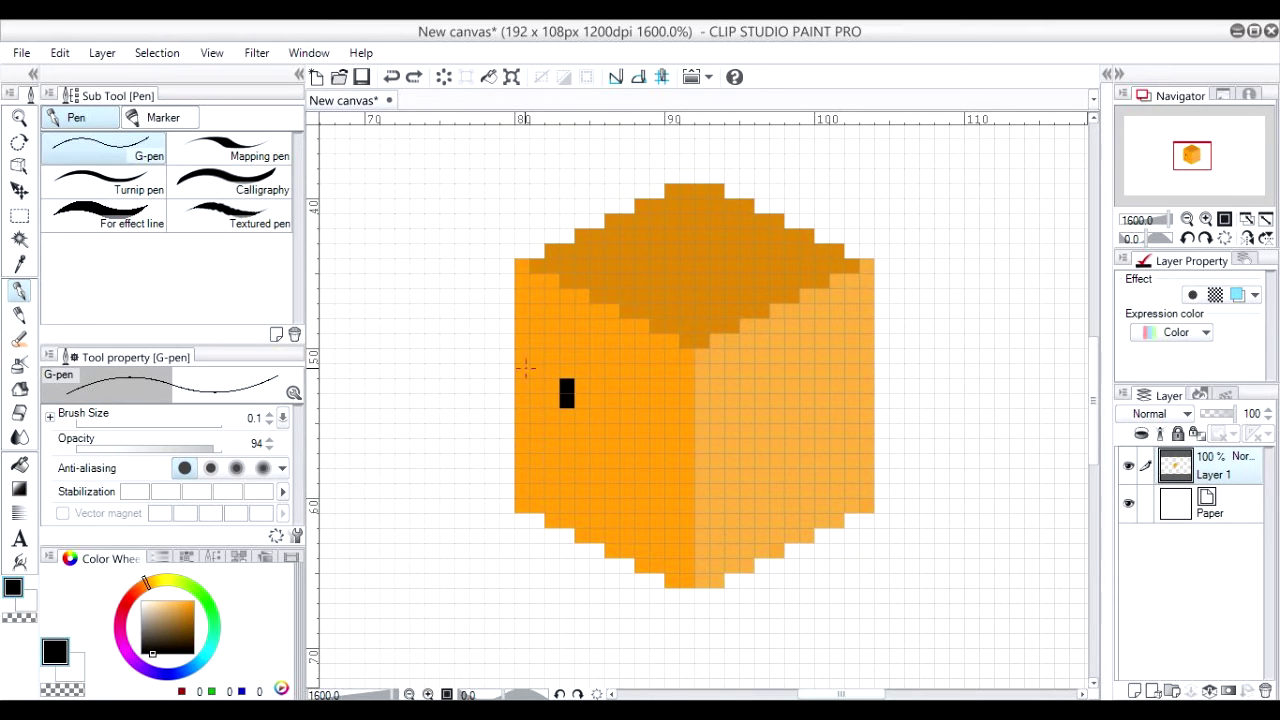
# Redraw the second 2 px black mark on the left face and add a 4 px tall vertical black line below each mark.
pyautogui.moveTo(612, 400); pyautogui.dragTo(612, 416)
pyautogui.moveTo(563, 463); pyautogui.dragTo(566, 508)
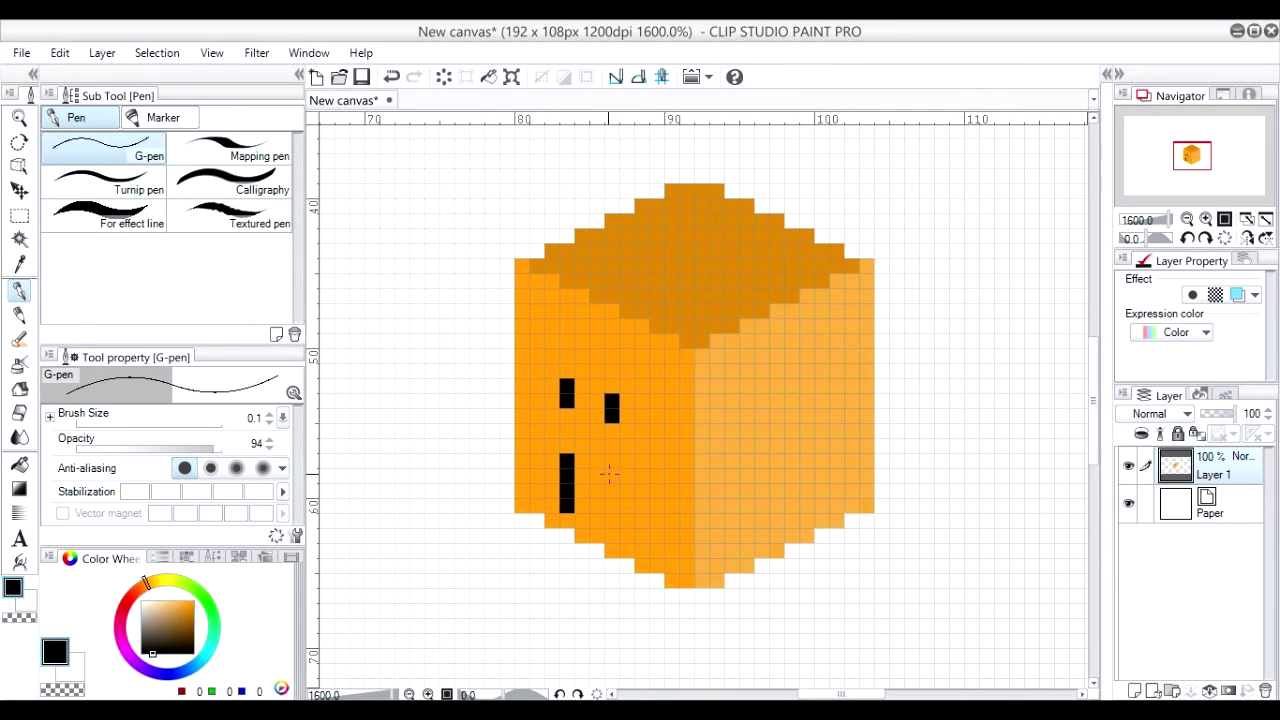
pyautogui.moveTo(611, 470); pyautogui.dragTo(614, 518)
pyautogui.scroll(-3, 675, 401)
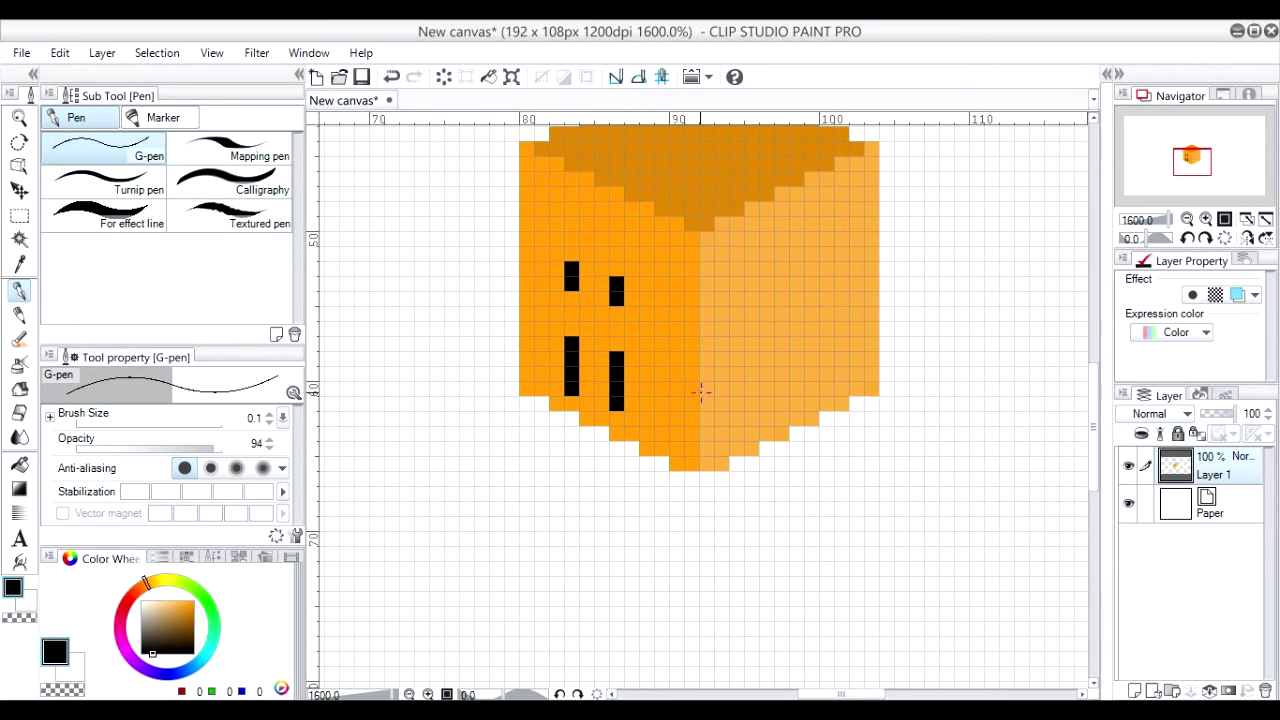
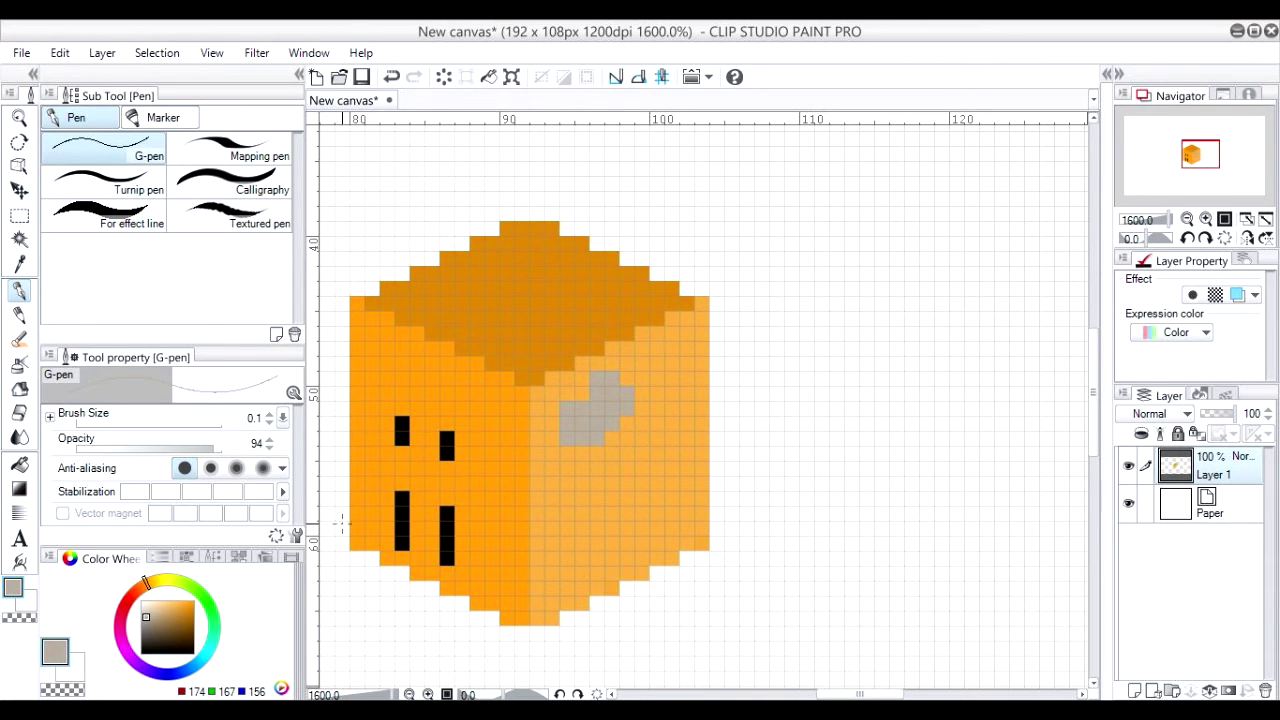
# Start a one-pixel gray outline outside the left face's upper outer corner, stepping up and outward to a 3 px wide horizontal tip.
pyautogui.moveTo(468, 394); pyautogui.dragTo(752, 441)
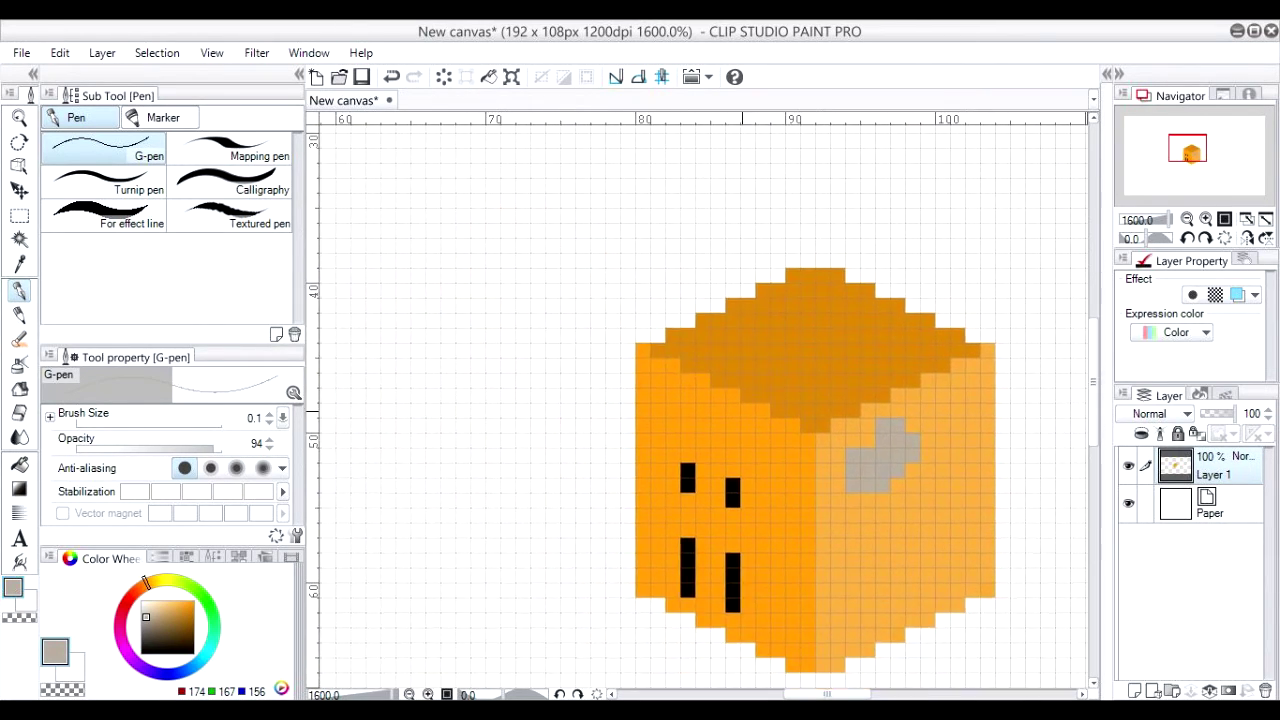
pyautogui.click(627, 365)
pyautogui.click(612, 350)
pyautogui.click(597, 335)
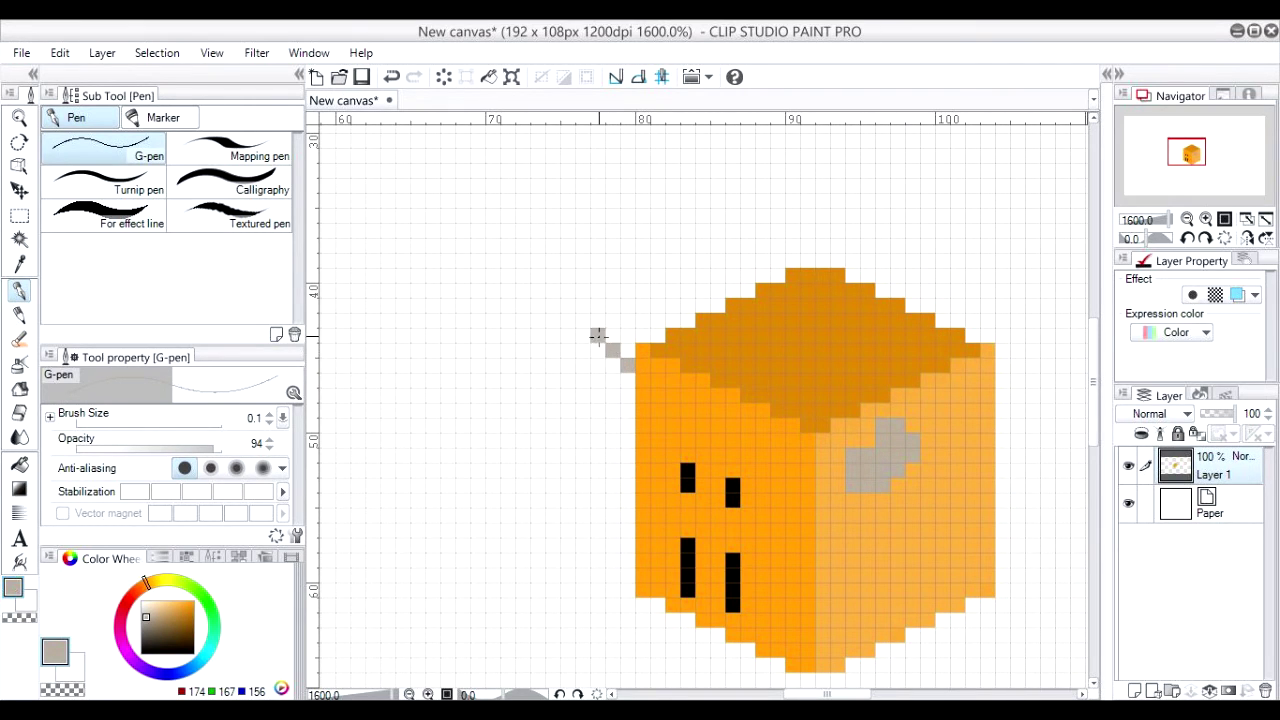
pyautogui.click(597, 320)
pyautogui.click(612, 305)
pyautogui.click(627, 290)
pyautogui.click(612, 290)
pyautogui.click(597, 290)
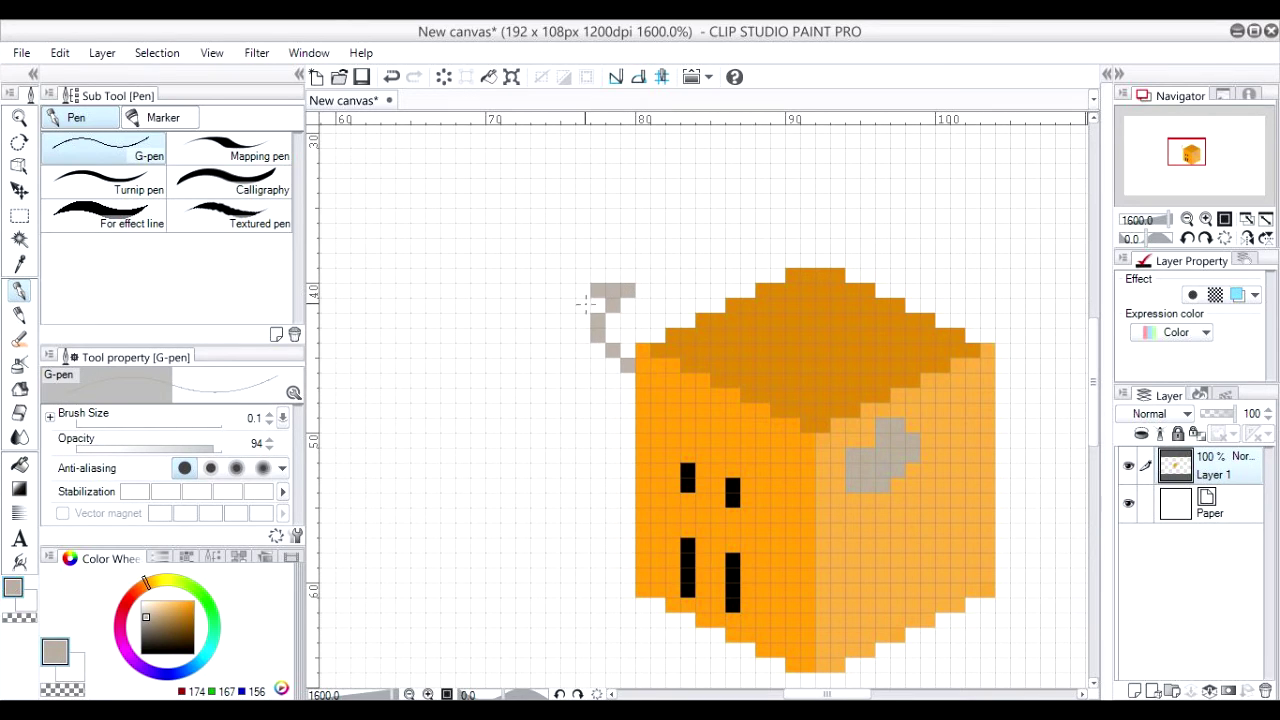
# Continue the gray outline diagonally up and outward, forming a 3 px tall pointed tip and the start of its far side.
pyautogui.click(582, 305)
pyautogui.click(567, 290)
pyautogui.click(552, 275)
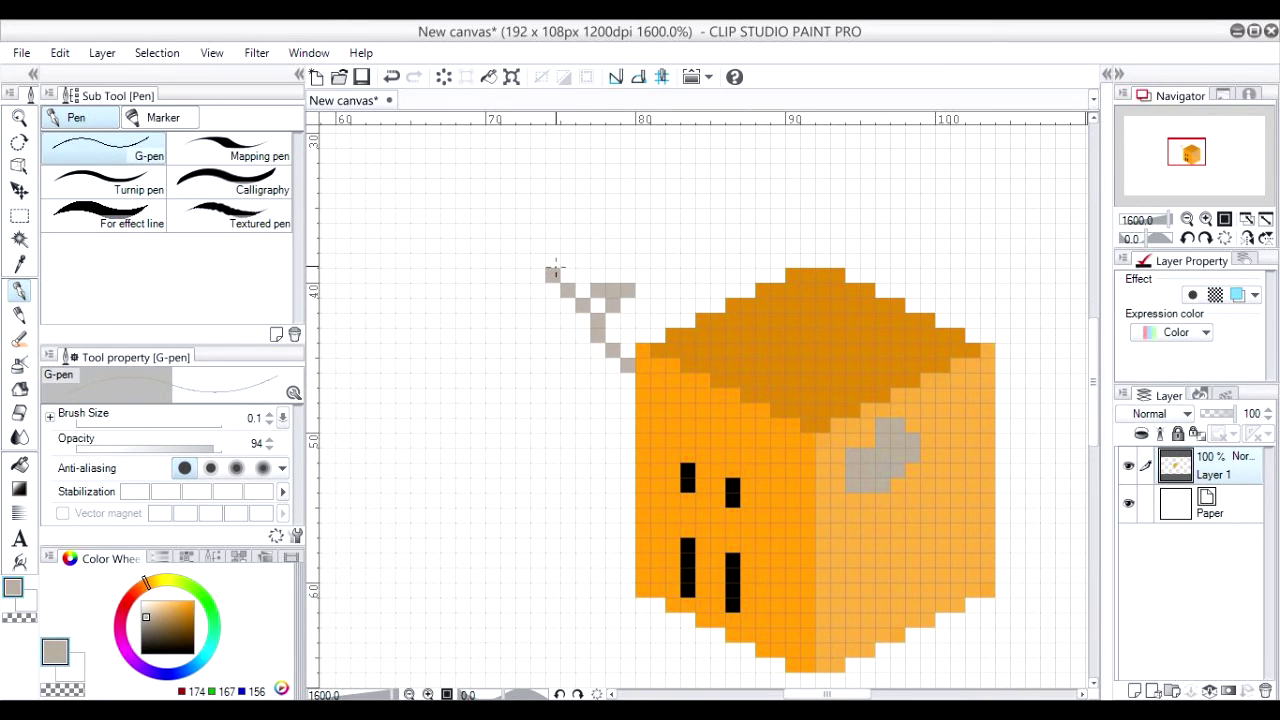
pyautogui.click(552, 260)
pyautogui.click(552, 245)
pyautogui.click(537, 260)
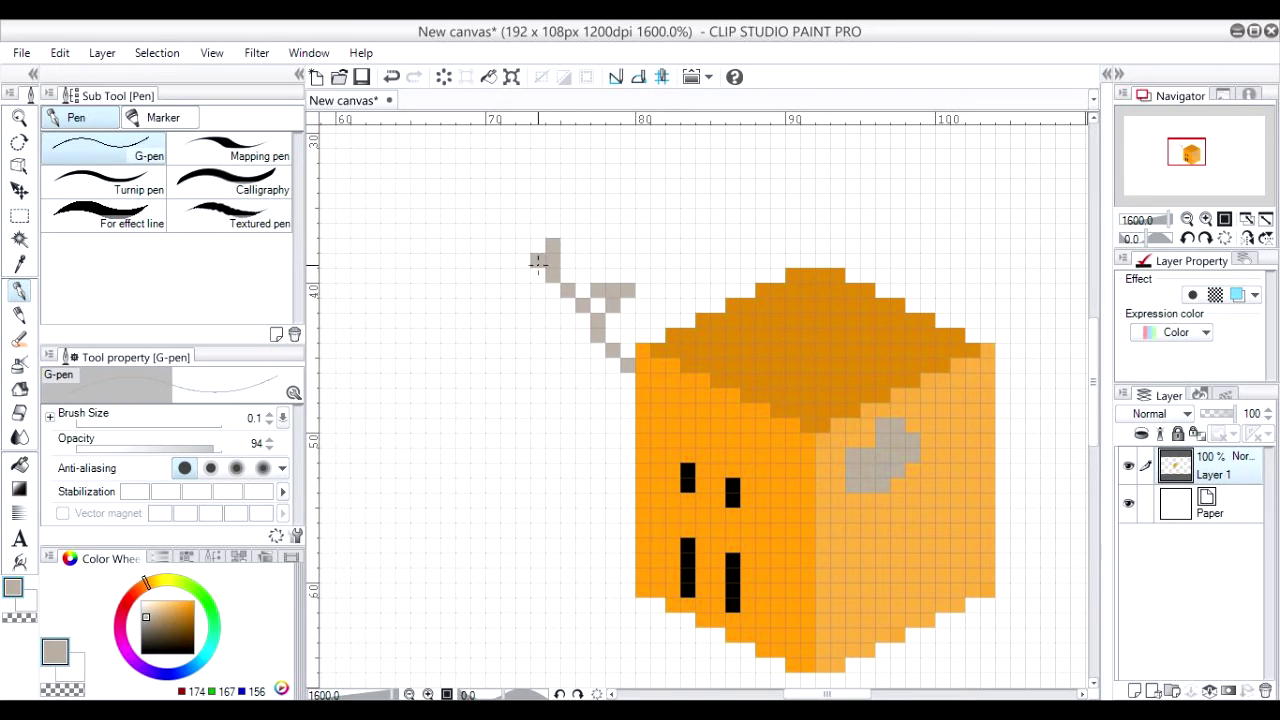
pyautogui.click(524, 276)
pyautogui.click(524, 290)
# Extend the gray outline inward under the tall tip, then out to a third tip ending in a 4 px tall vertical edge.
pyautogui.click(537, 305)
pyautogui.click(552, 320)
pyautogui.click(537, 320)
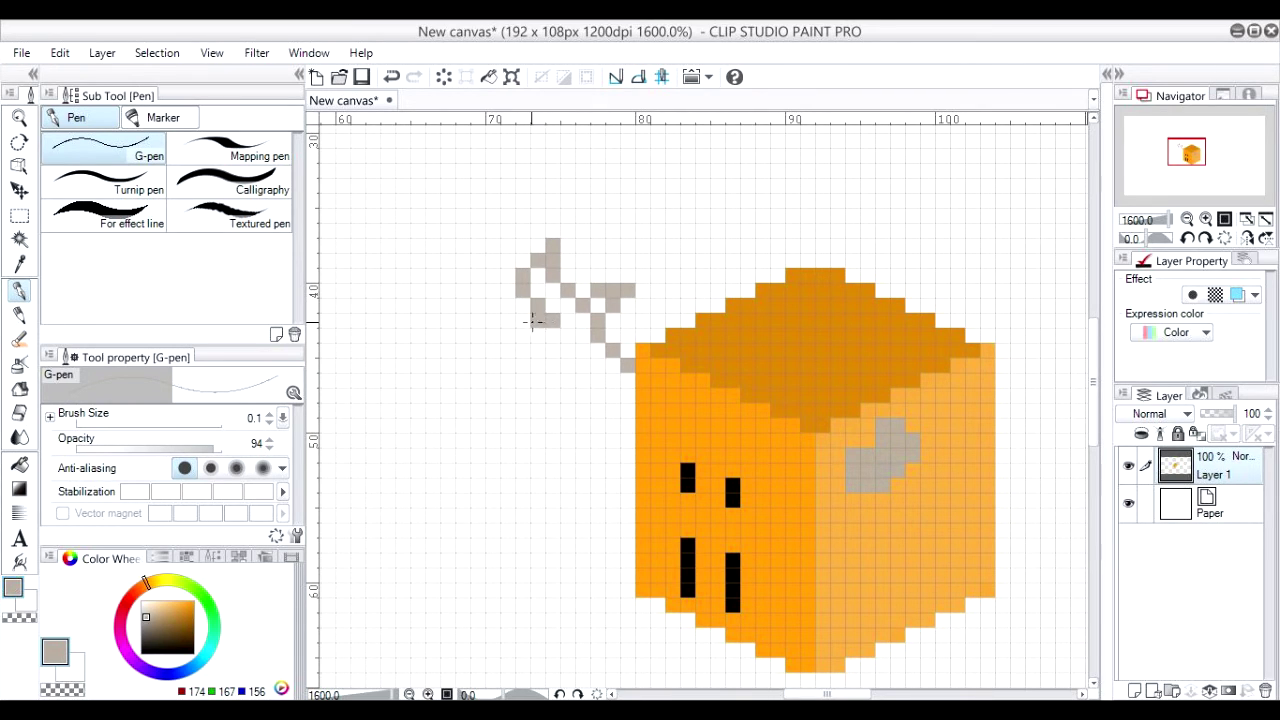
pyautogui.click(522, 320)
pyautogui.click(507, 305)
pyautogui.click(492, 290)
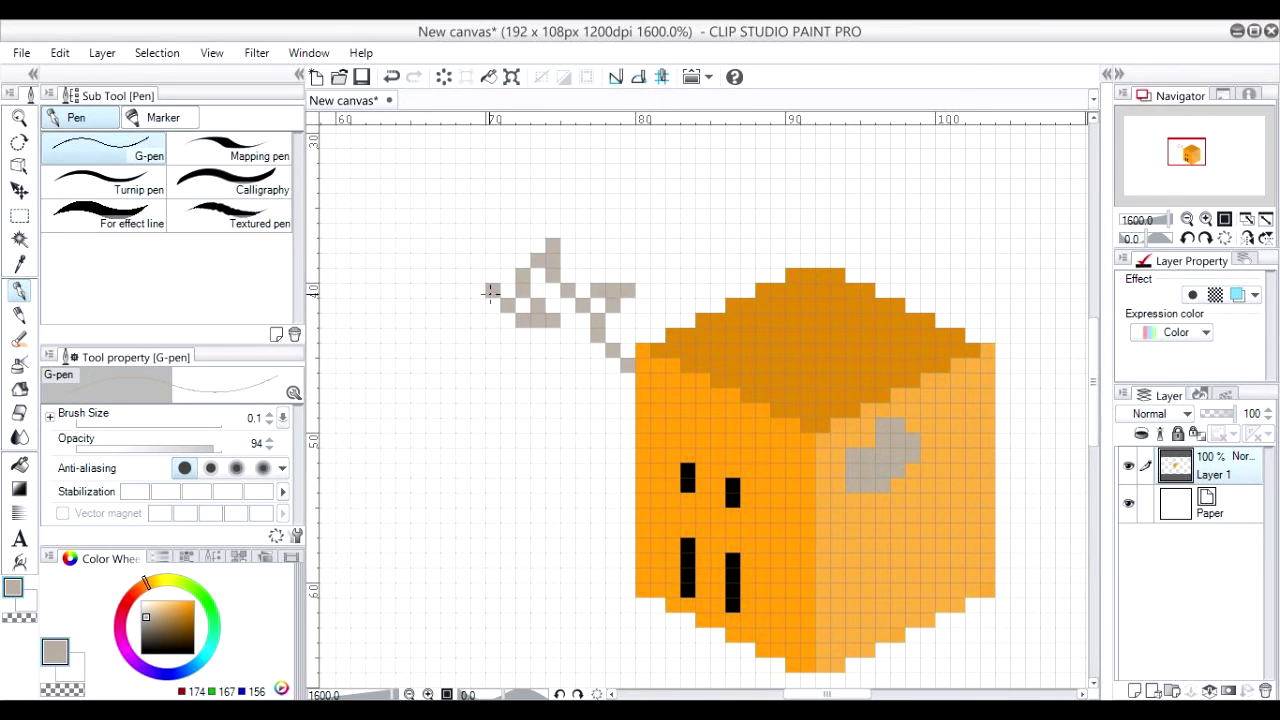
pyautogui.click(492, 305)
pyautogui.click(492, 320)
pyautogui.click(492, 335)
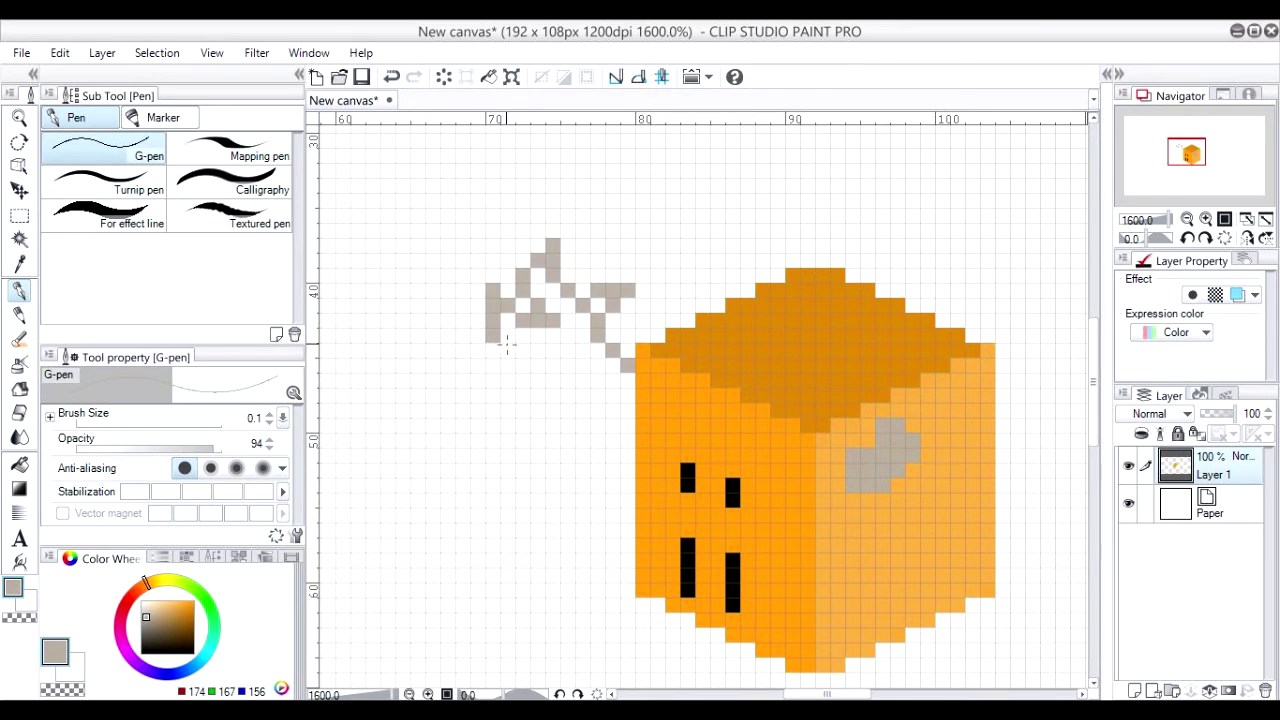
# Outline the gray shape's underside from the outermost edge inward and down to a 2 px wide lower tip.
pyautogui.click(507, 350)
pyautogui.click(522, 350)
pyautogui.click(537, 336)
pyautogui.click(552, 350)
pyautogui.click(552, 365)
pyautogui.click(552, 380)
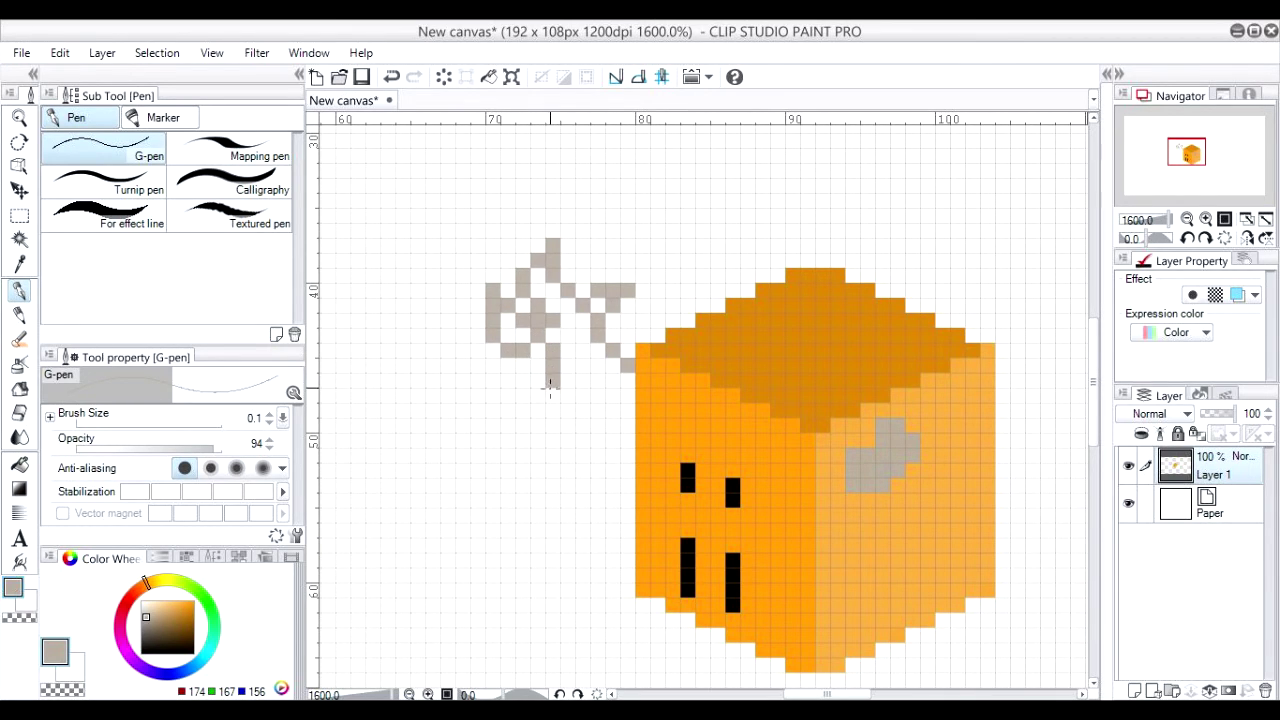
pyautogui.click(552, 395)
pyautogui.click(567, 395)
# Bring the lower tip's inner side back up and thicken the gray section that joins the shape to the box's edge.
pyautogui.click(582, 365)
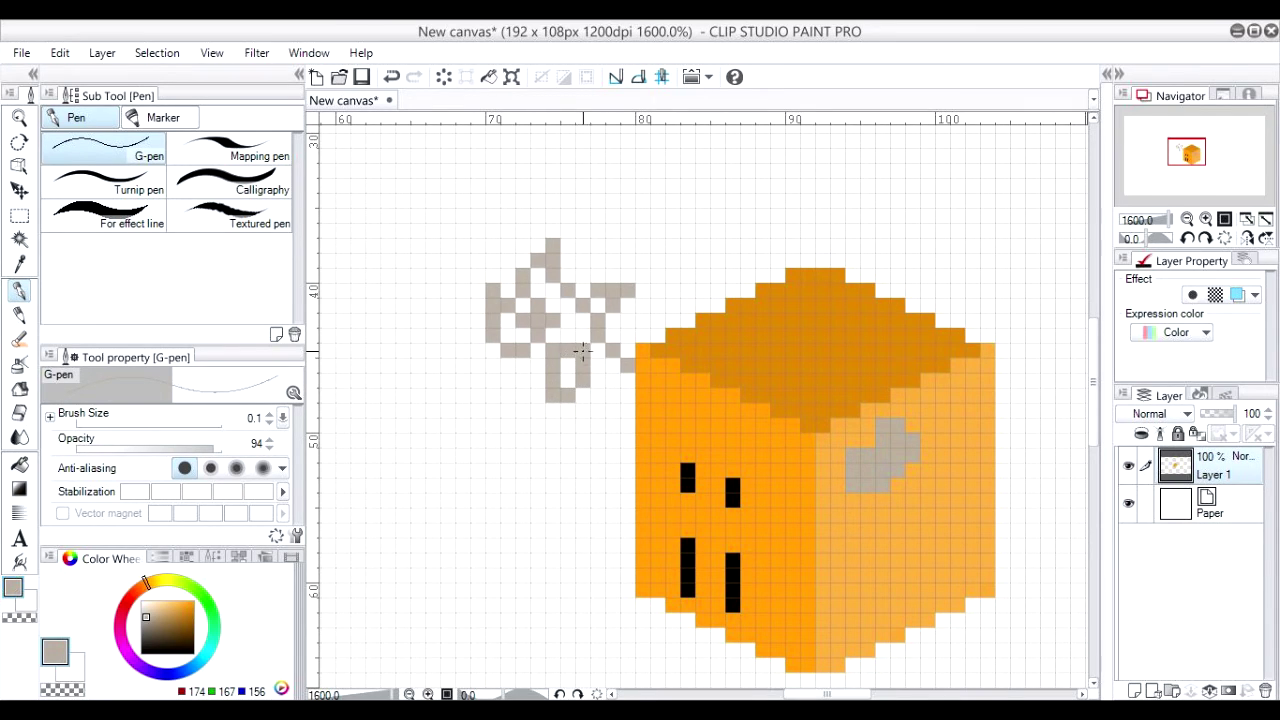
pyautogui.click(612, 363)
pyautogui.click(627, 378)
pyautogui.click(599, 366)
pyautogui.click(613, 381)
pyautogui.click(626, 396)
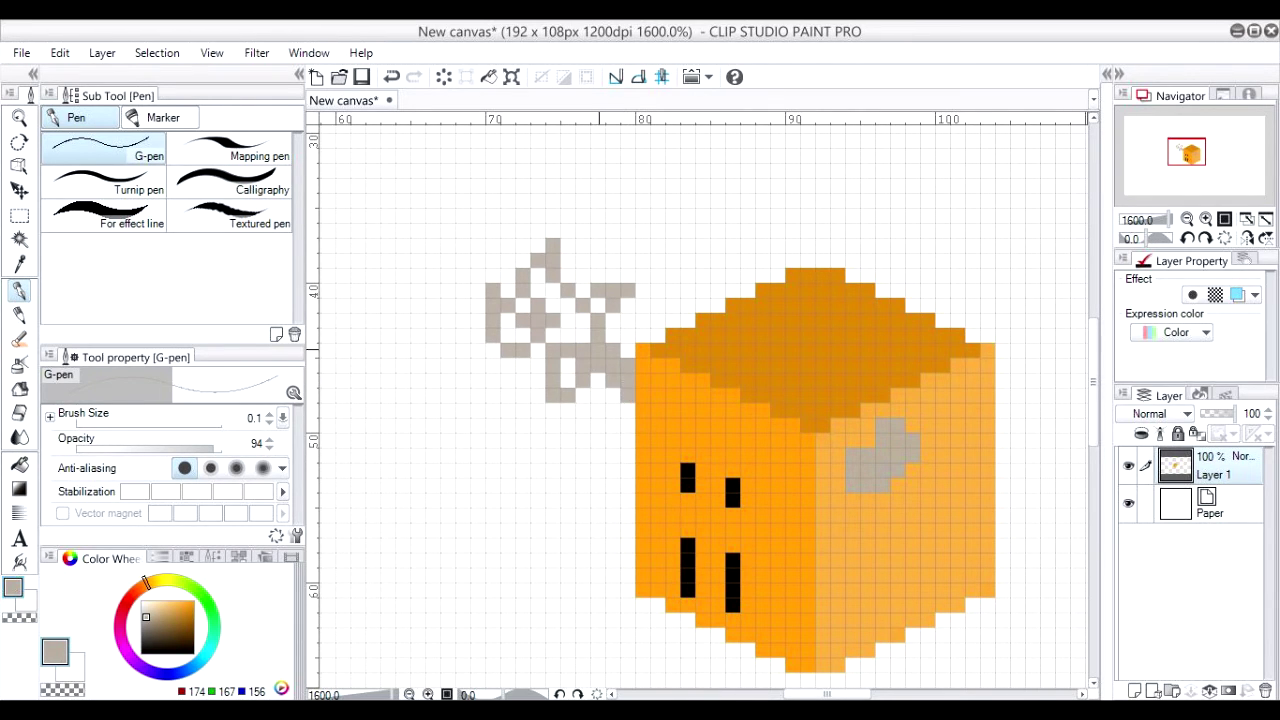
# Fill the interior of the gray shape beside the box and add one gray pixel beneath its lower tip.
pyautogui.moveTo(599, 349); pyautogui.dragTo(596, 418)
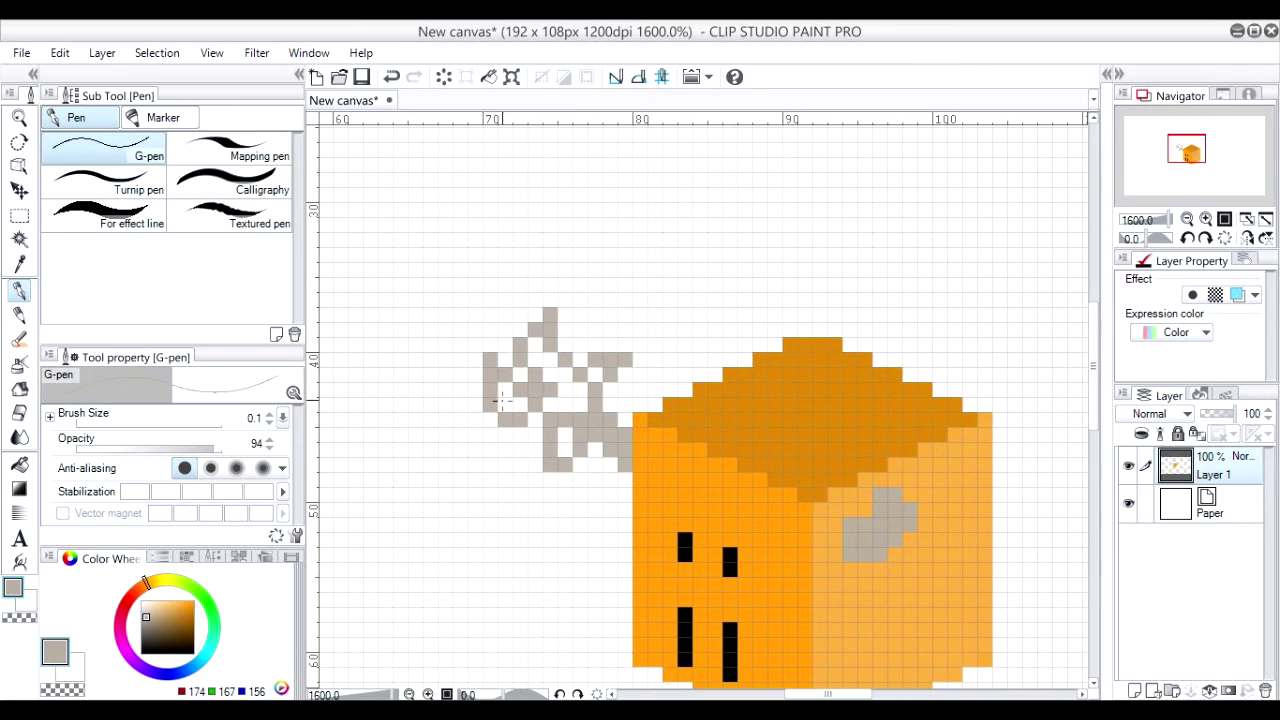
pyautogui.moveTo(505, 391); pyautogui.dragTo(506, 410)
pyautogui.click(520, 404)
pyautogui.moveTo(536, 343)
pyautogui.mouseDown()
pyautogui.moveTo(574, 413)
pyautogui.moveTo(596, 379)
pyautogui.moveTo(556, 410)
pyautogui.moveTo(562, 452)
pyautogui.mouseUp()
pyautogui.click(549, 358)
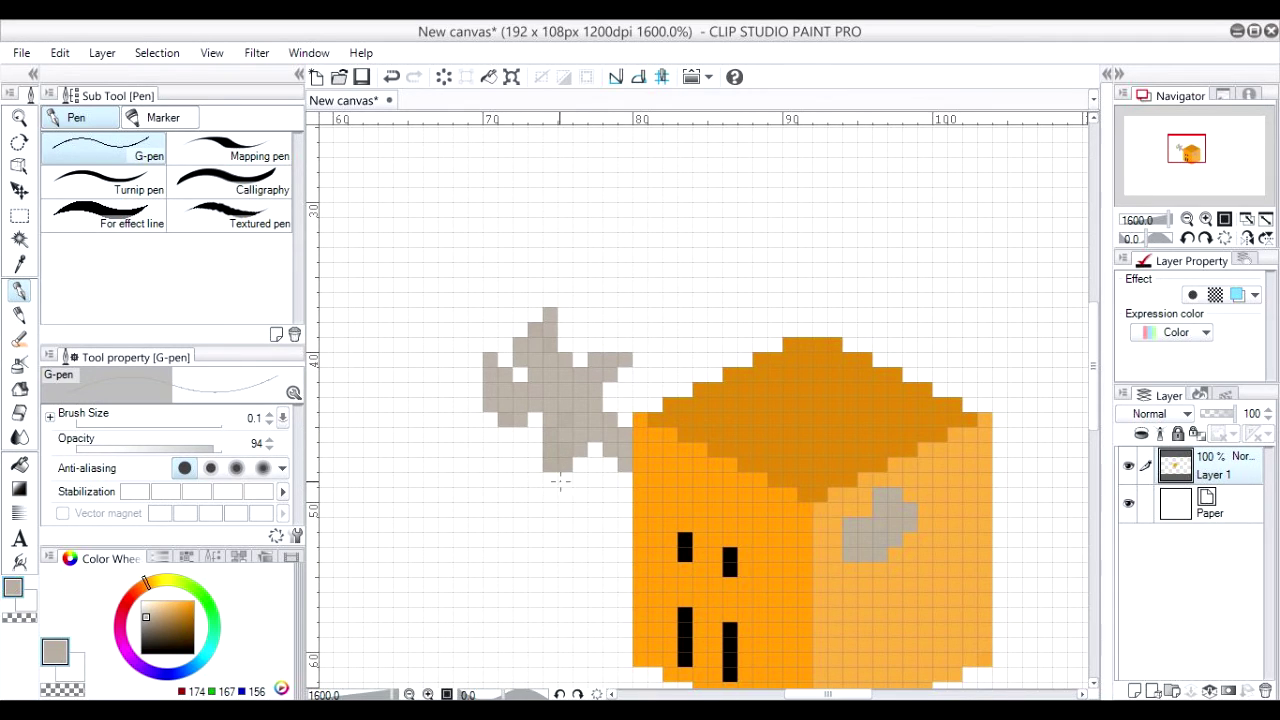
pyautogui.click(565, 479)
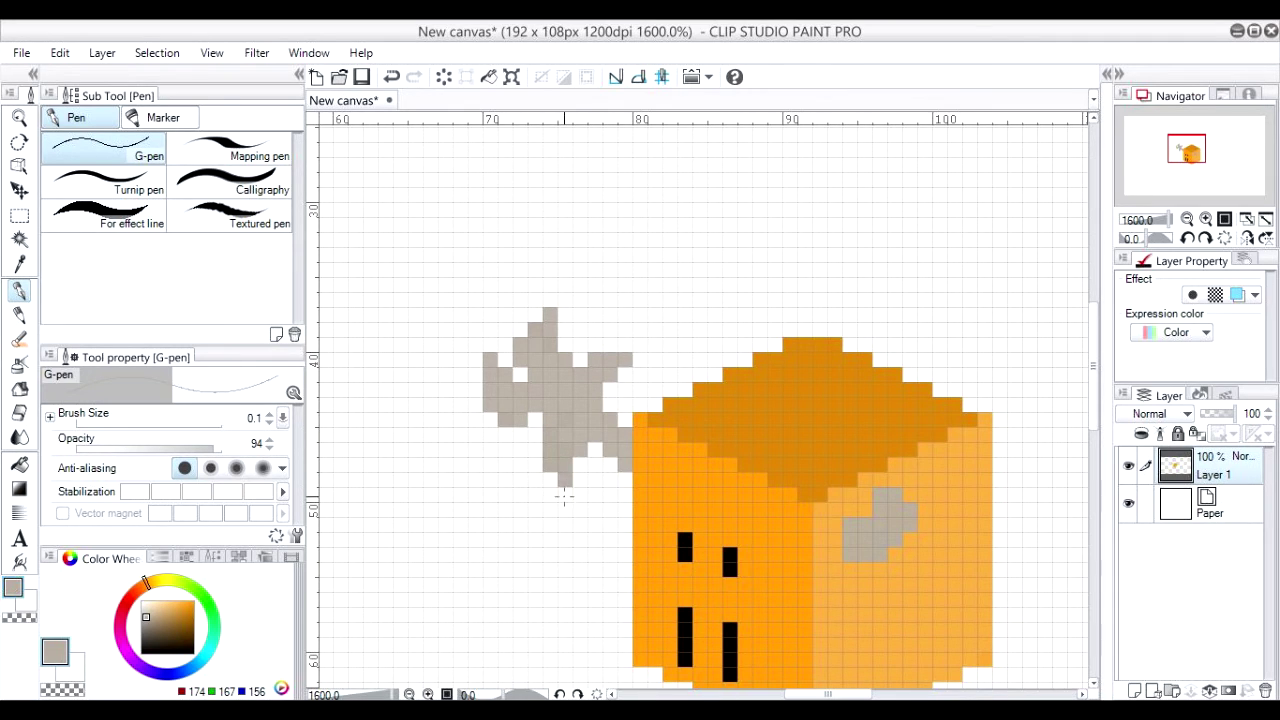
pyautogui.click(536, 424)
# Choose light gray (RGB 210, 209, 207) and highlight the box-facing edge and lower tip of the gray shape beside the box.
pyautogui.moveTo(146, 617); pyautogui.dragTo(141, 609)
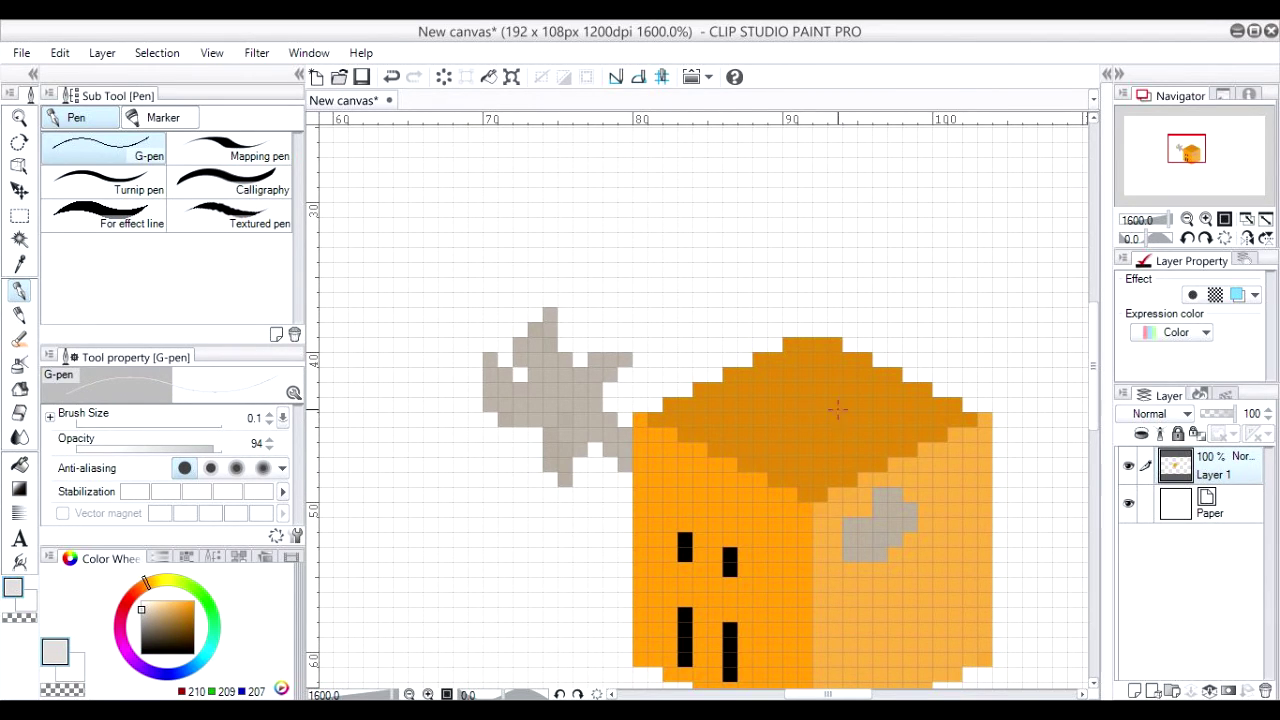
pyautogui.moveTo(812, 409); pyautogui.dragTo(765, 338)
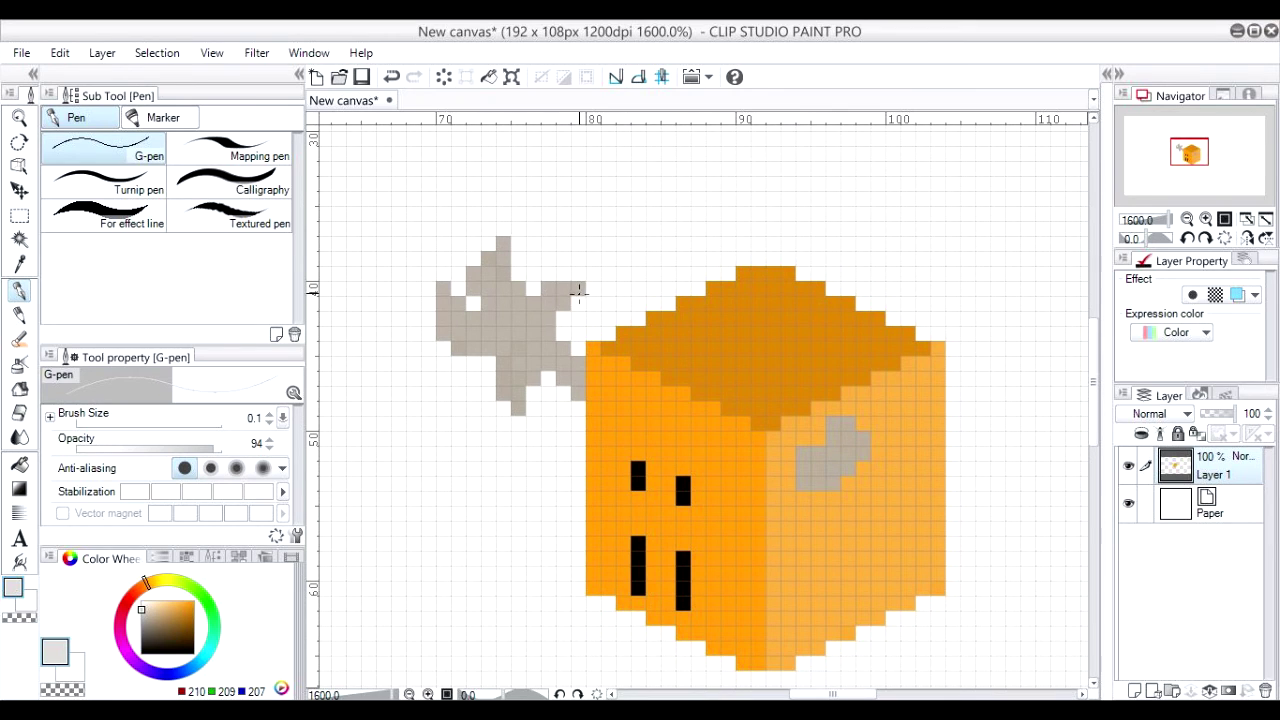
pyautogui.click(577, 289)
pyautogui.click(564, 304)
pyautogui.click(549, 319)
pyautogui.click(549, 334)
pyautogui.click(534, 379)
pyautogui.click(518, 393)
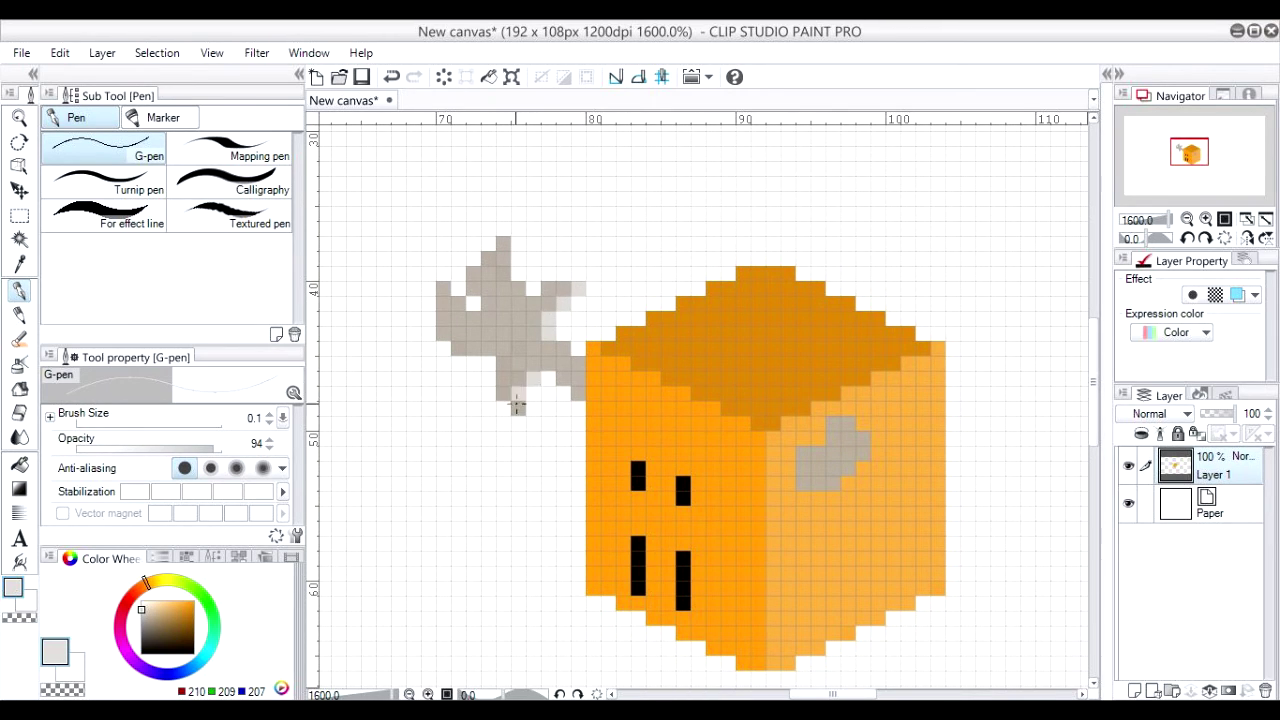
pyautogui.click(518, 406)
# Add light gray highlights along the tall tip's inner edge, at its base, and around the outermost tip of the gray shape.
pyautogui.moveTo(503, 244); pyautogui.dragTo(518, 288)
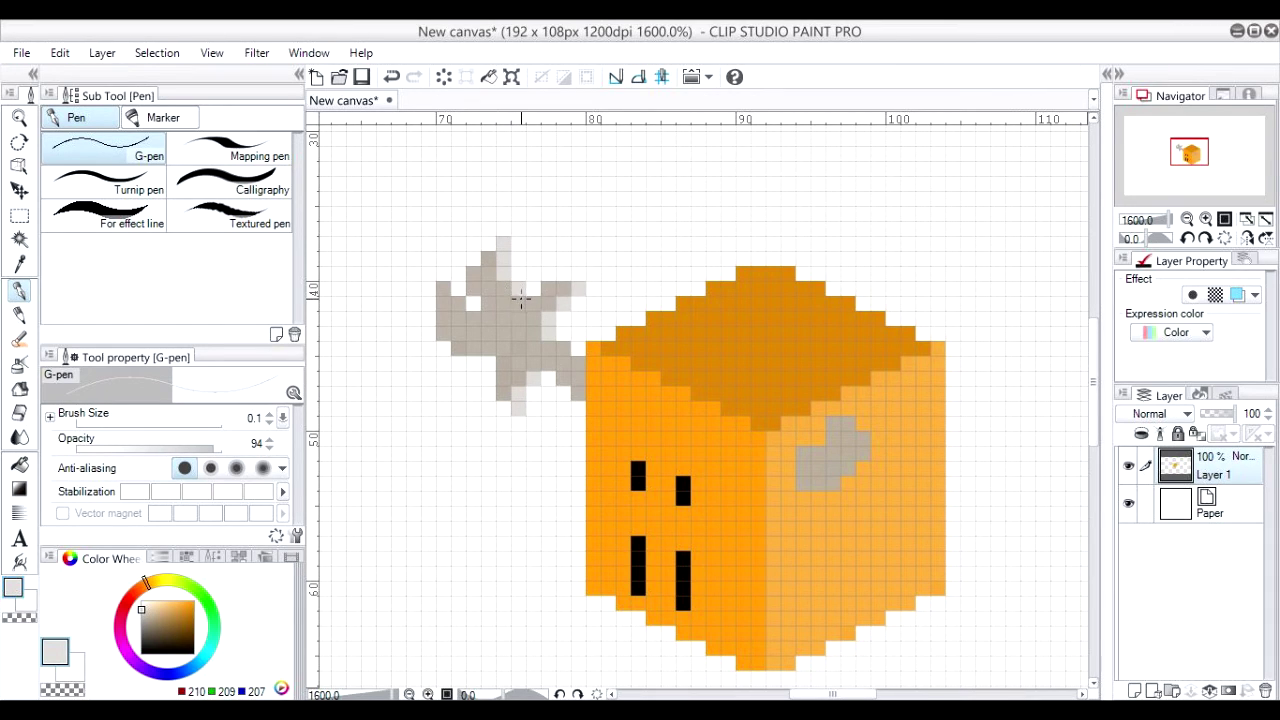
pyautogui.click(520, 300)
pyautogui.click(449, 298)
pyautogui.click(456, 304)
pyautogui.click(470, 317)
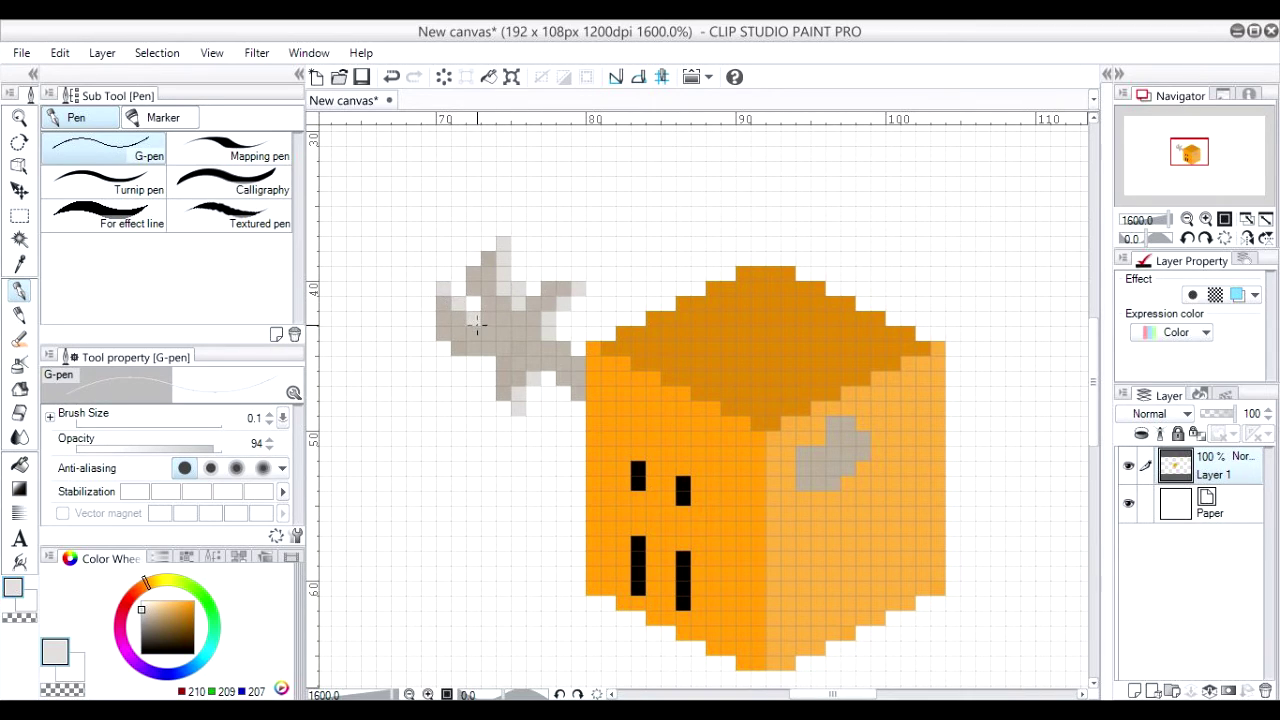
pyautogui.click(461, 320)
# Highlight the upper outer part and lower corner of the gray patch on the lighter orange face with light gray pixels.
pyautogui.click(848, 426)
pyautogui.click(860, 441)
pyautogui.click(862, 453)
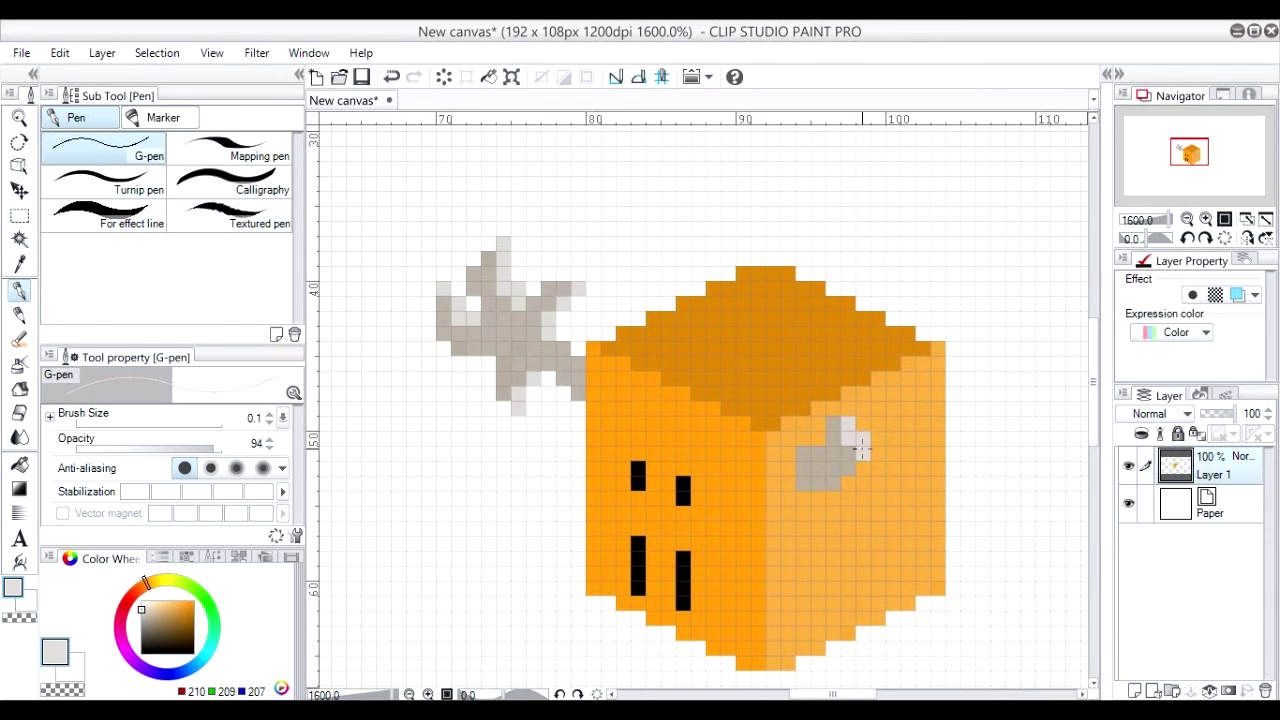
pyautogui.click(853, 458)
pyautogui.click(833, 481)
# Choose dark gray (RGB 116, 115, 112) and shade the underside of the gray shape beside the box.
pyautogui.click(142, 629)
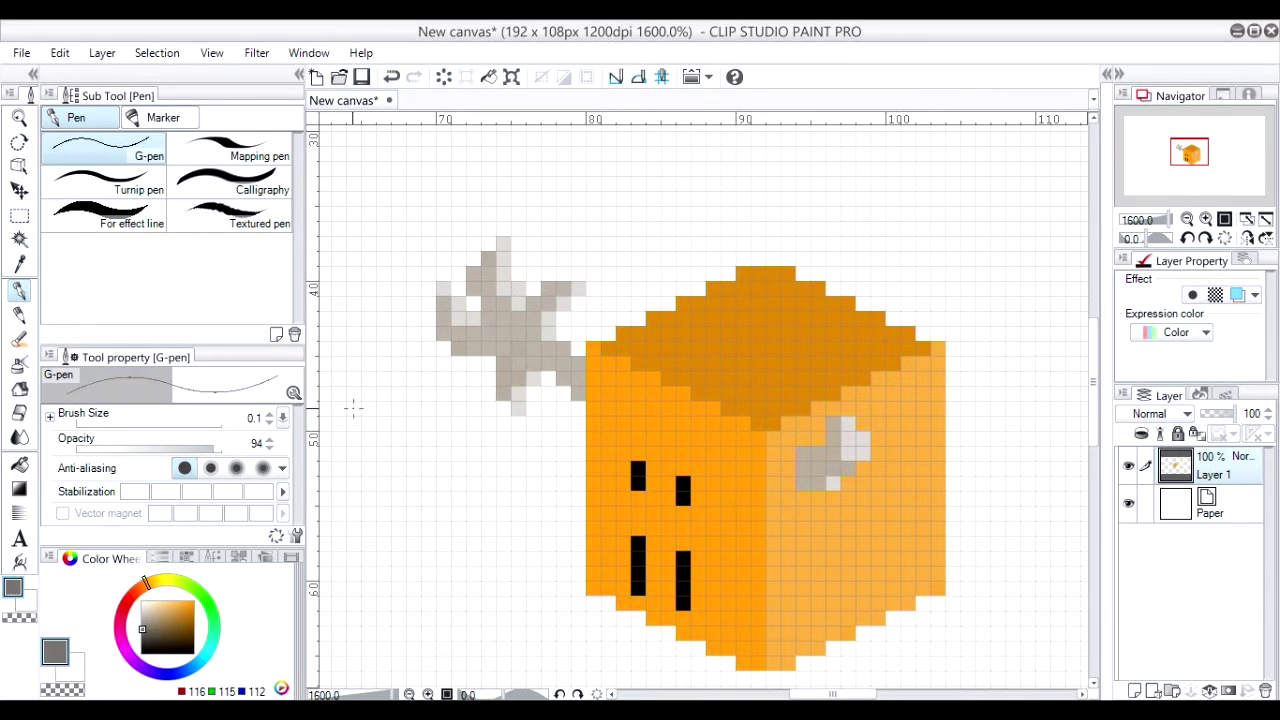
pyautogui.click(443, 334)
pyautogui.click(457, 348)
pyautogui.click(488, 363)
pyautogui.click(500, 377)
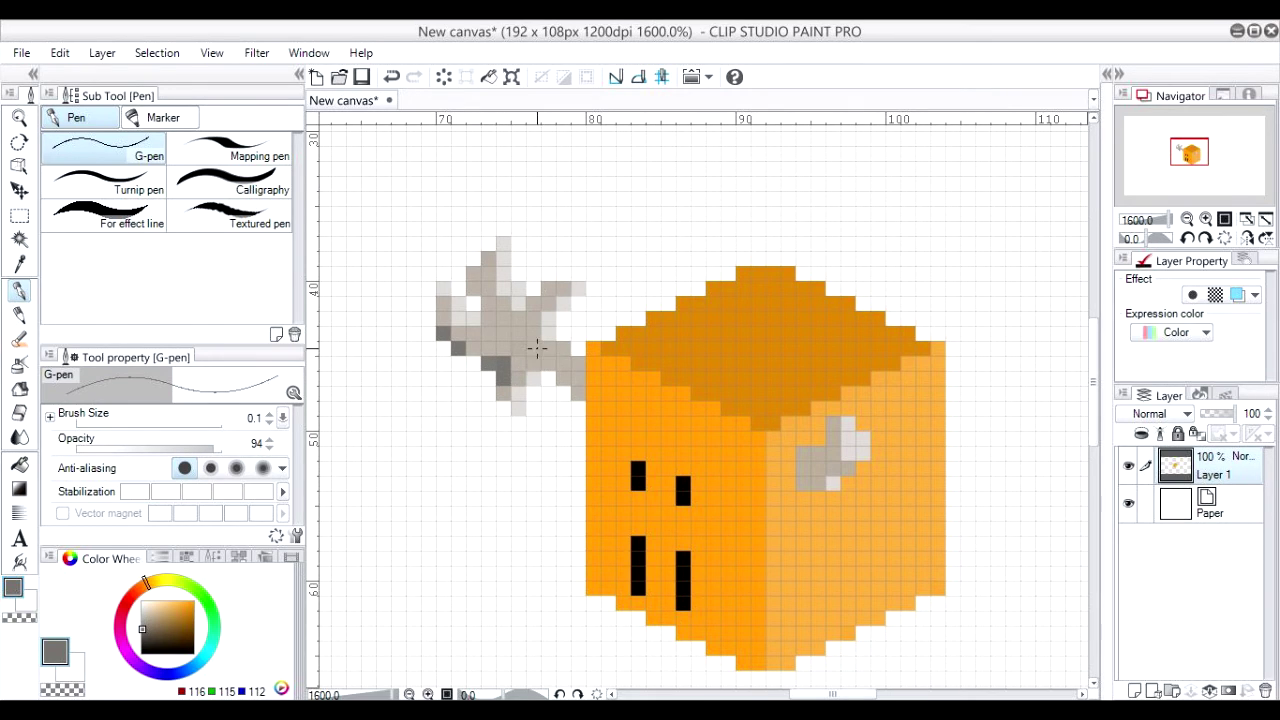
pyautogui.click(534, 360)
pyautogui.click(547, 364)
pyautogui.moveTo(550, 377); pyautogui.dragTo(557, 382)
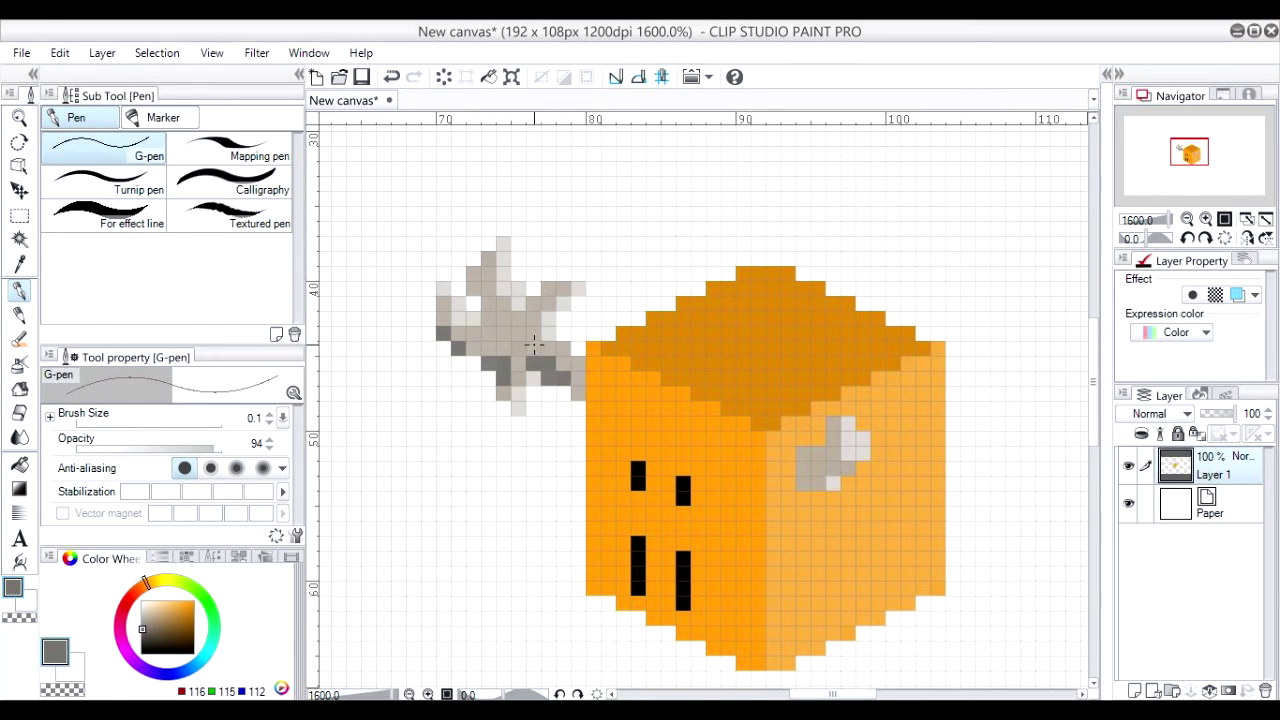
# Add a dark gray pixel on each of two upper tips and a 2 px dark gray mark on the lighter face's gray patch.
pyautogui.click(472, 273)
pyautogui.click(533, 303)
pyautogui.moveTo(803, 453); pyautogui.dragTo(816, 451)
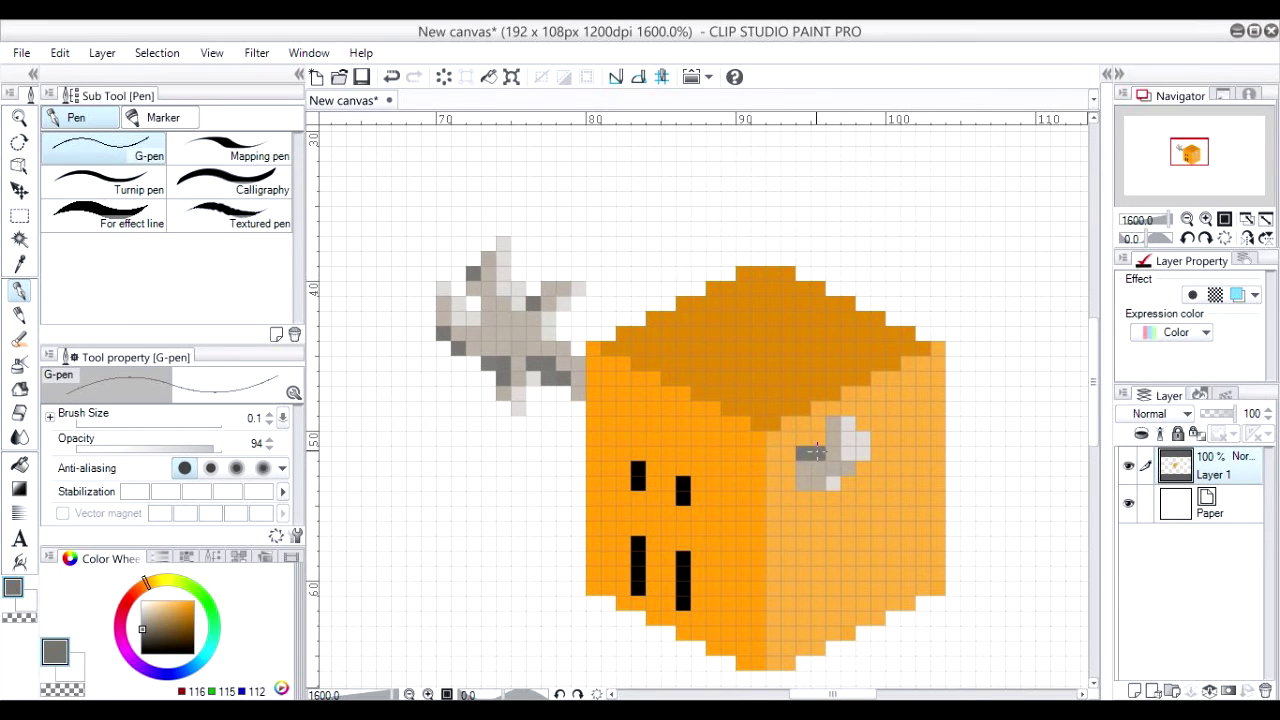
# Sample the left face's orange and draw a 4 px wide leg side extending below the box's front bottom corner.
pyautogui.moveTo(794, 403); pyautogui.dragTo(735, 245)
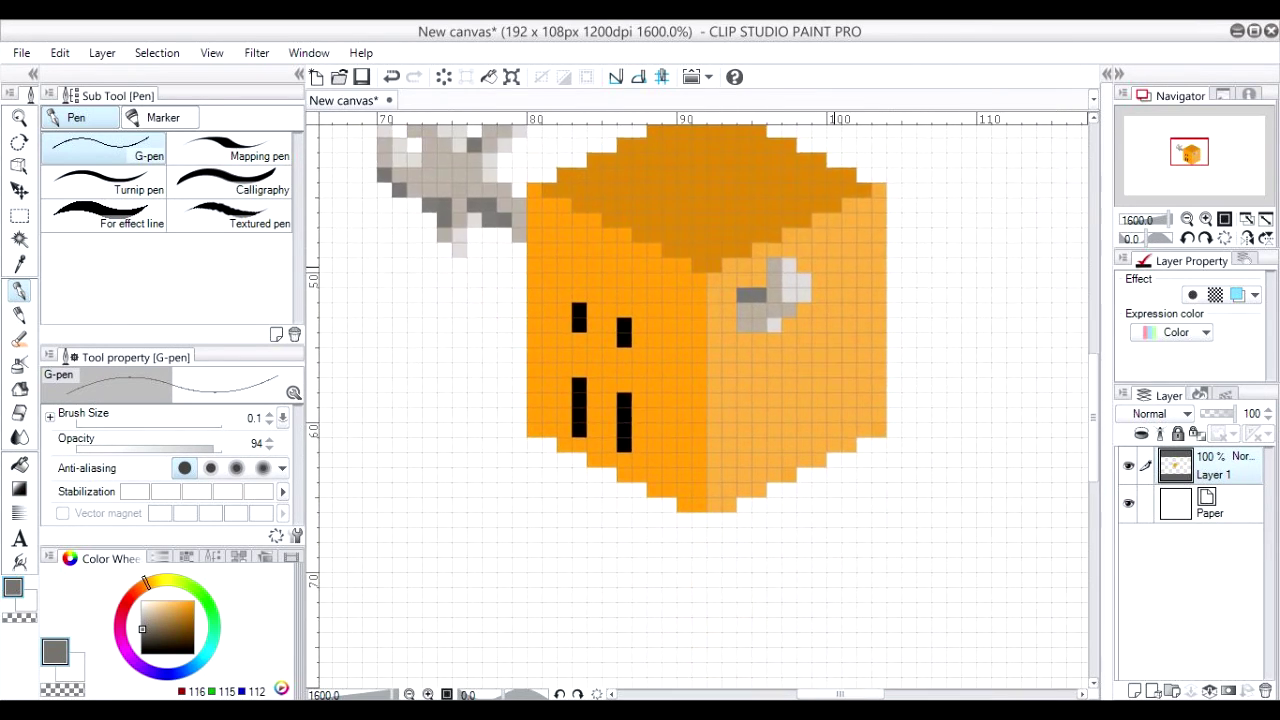
pyautogui.click(1187, 218)
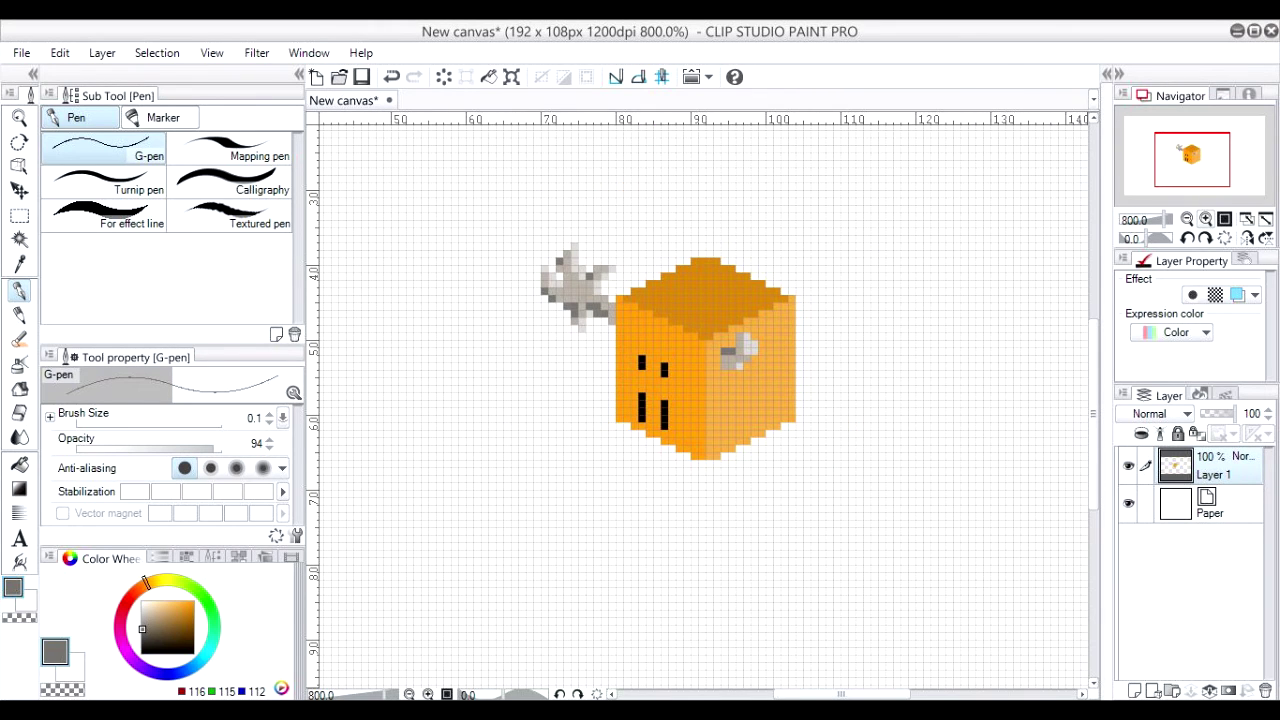
pyautogui.click(1205, 218)
pyautogui.moveTo(700, 400); pyautogui.dragTo(704, 368)
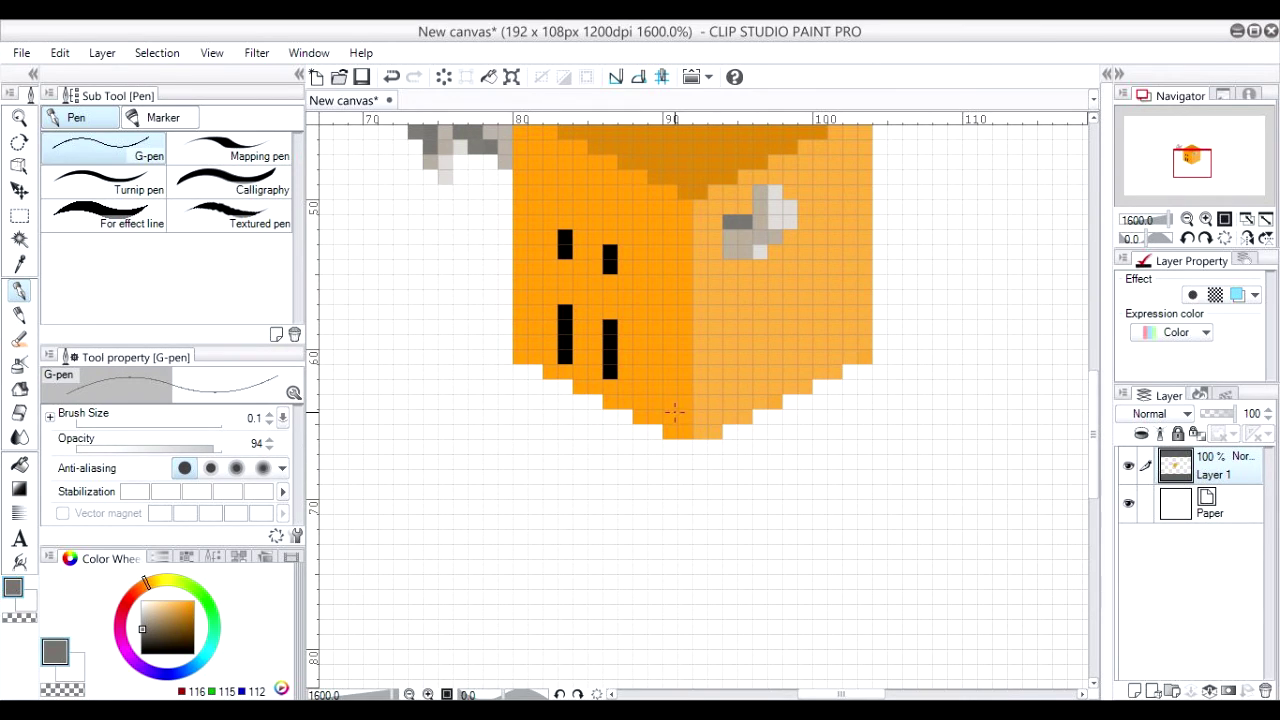
pyautogui.keyDown('alt'); pyautogui.click(659, 383); pyautogui.keyUp('alt')
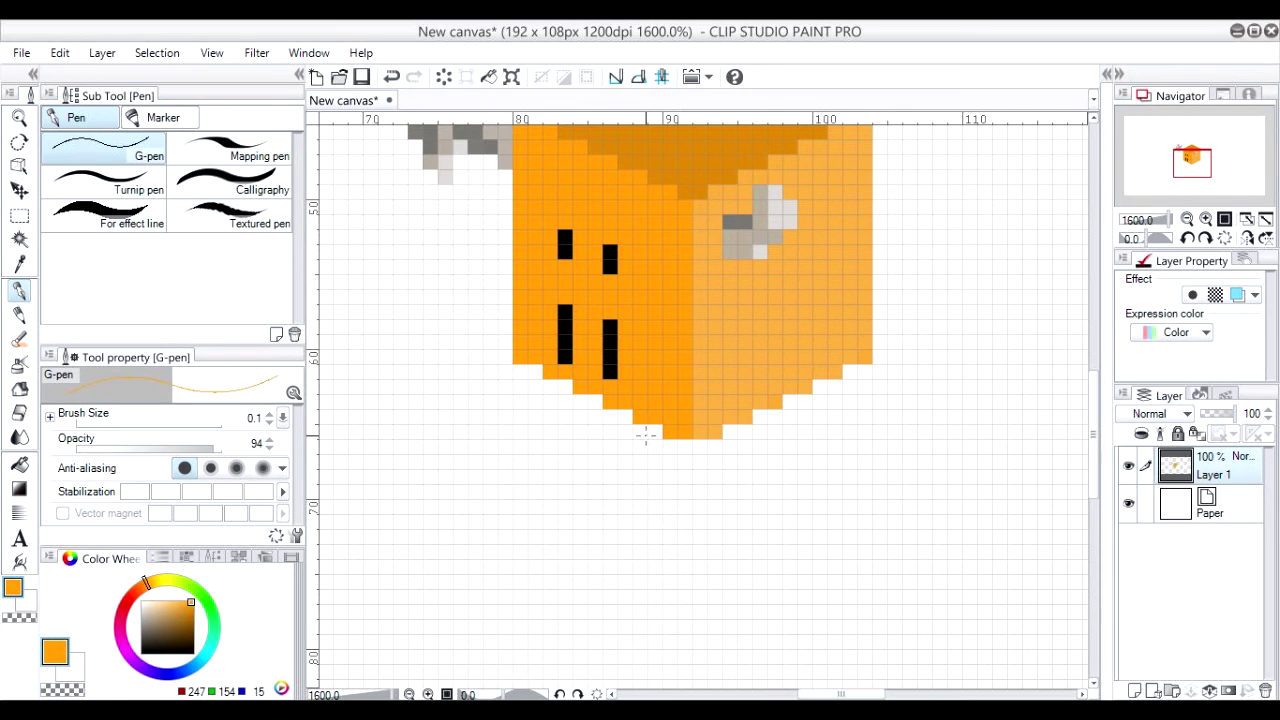
pyautogui.moveTo(642, 432)
pyautogui.mouseDown()
pyautogui.moveTo(639, 478)
pyautogui.moveTo(656, 432)
pyautogui.moveTo(650, 491)
pyautogui.moveTo(668, 448)
pyautogui.moveTo(665, 494)
pyautogui.mouseUp()
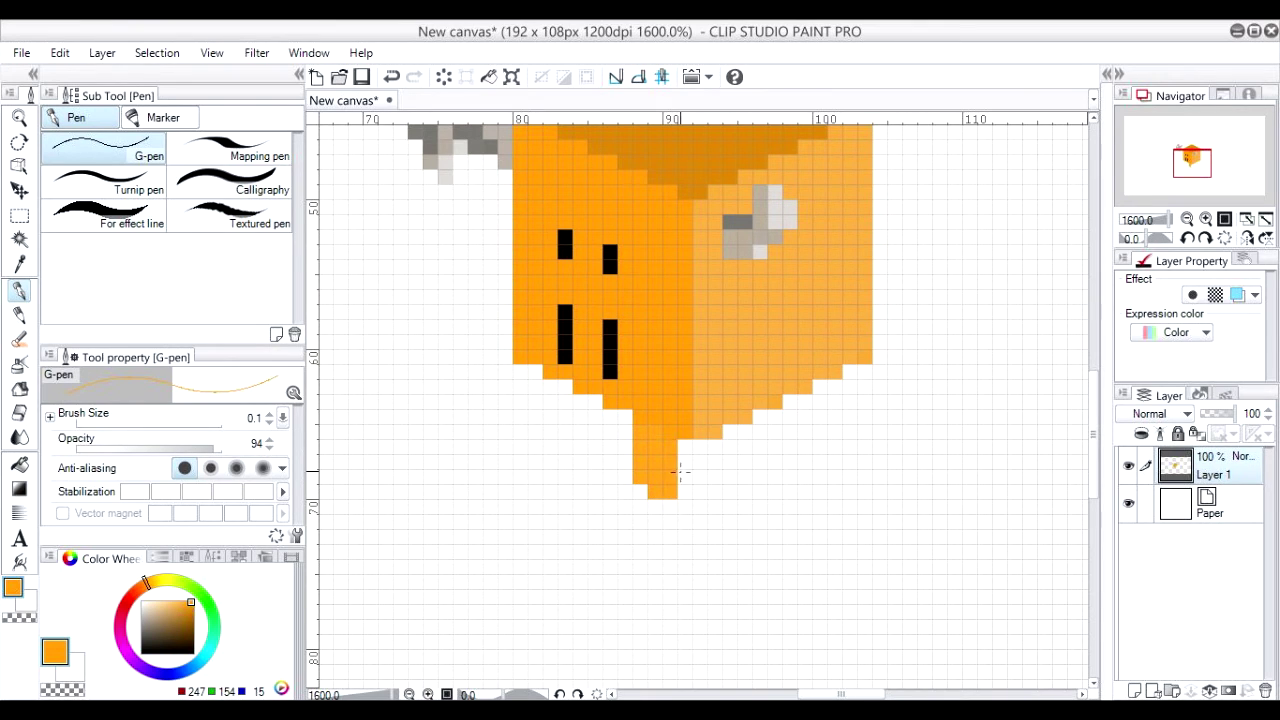
pyautogui.moveTo(684, 450); pyautogui.dragTo(685, 497)
# Sample the lighter orange and draw the front leg's 2 px wide adjoining side down to match its stepped bottom.
pyautogui.keyDown('alt'); pyautogui.click(706, 420); pyautogui.keyUp('alt')
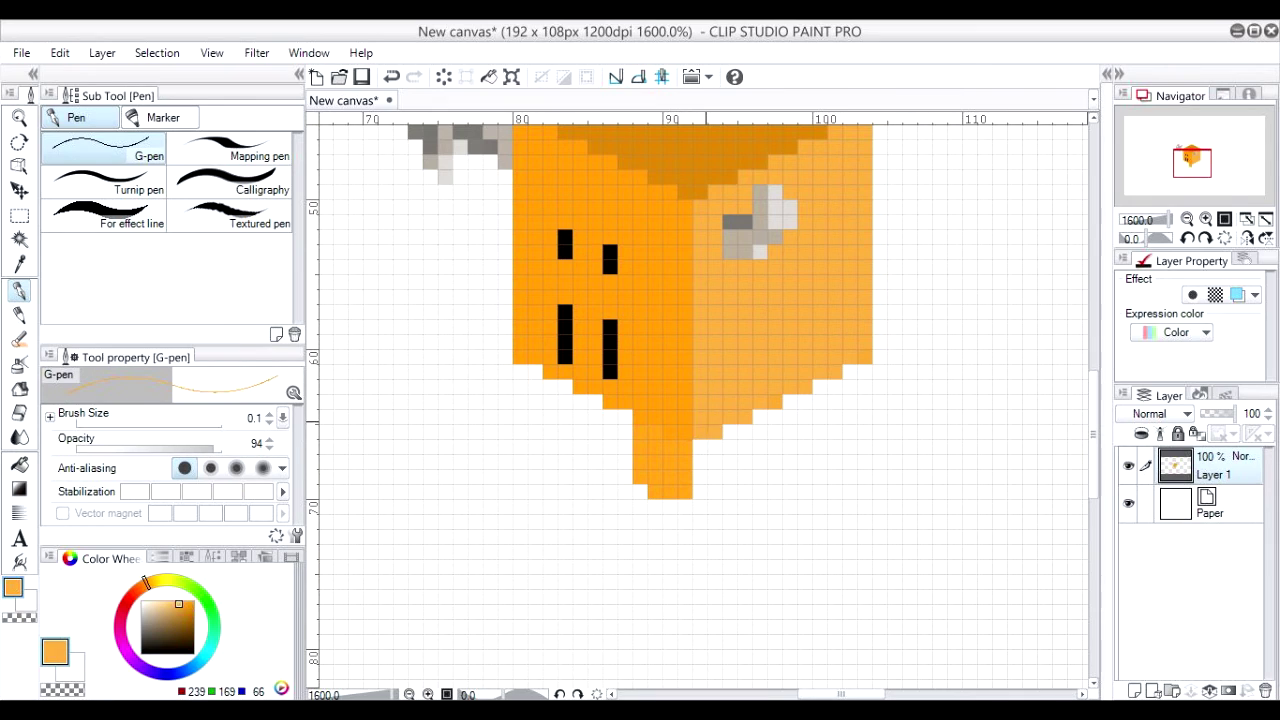
pyautogui.moveTo(698, 447); pyautogui.dragTo(698, 486)
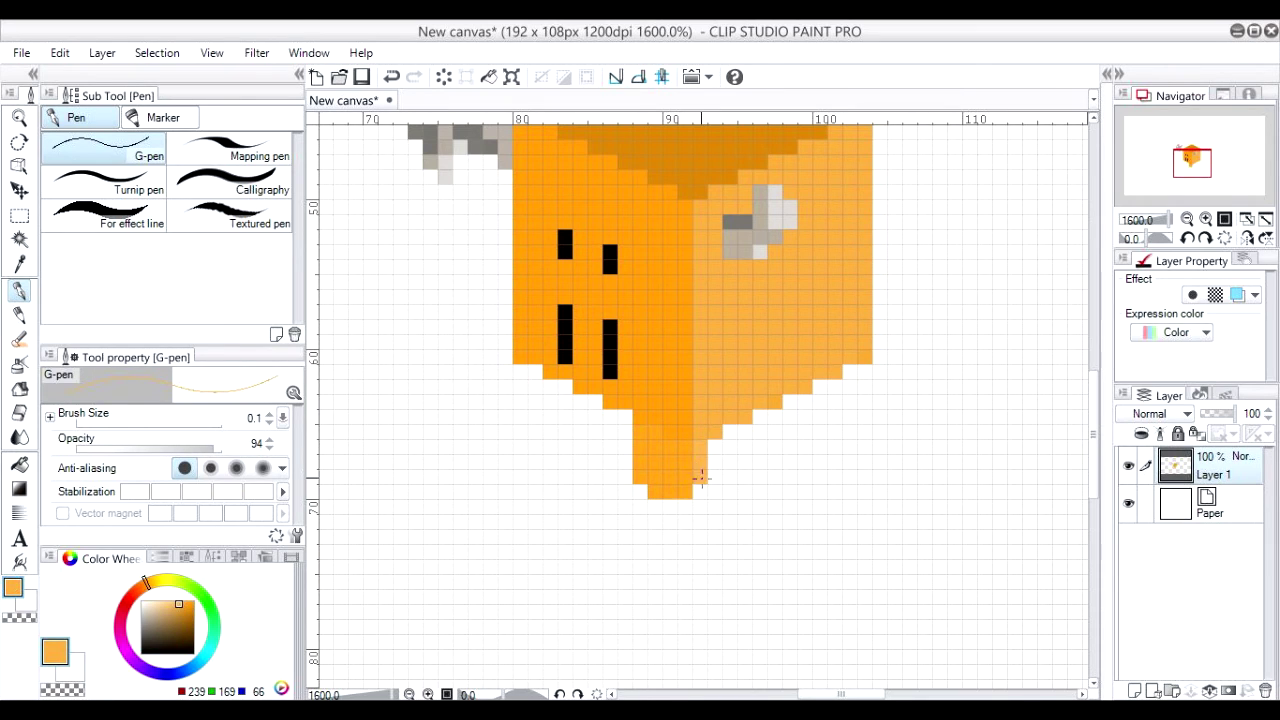
pyautogui.click(698, 491)
pyautogui.moveTo(713, 442); pyautogui.dragTo(713, 483)
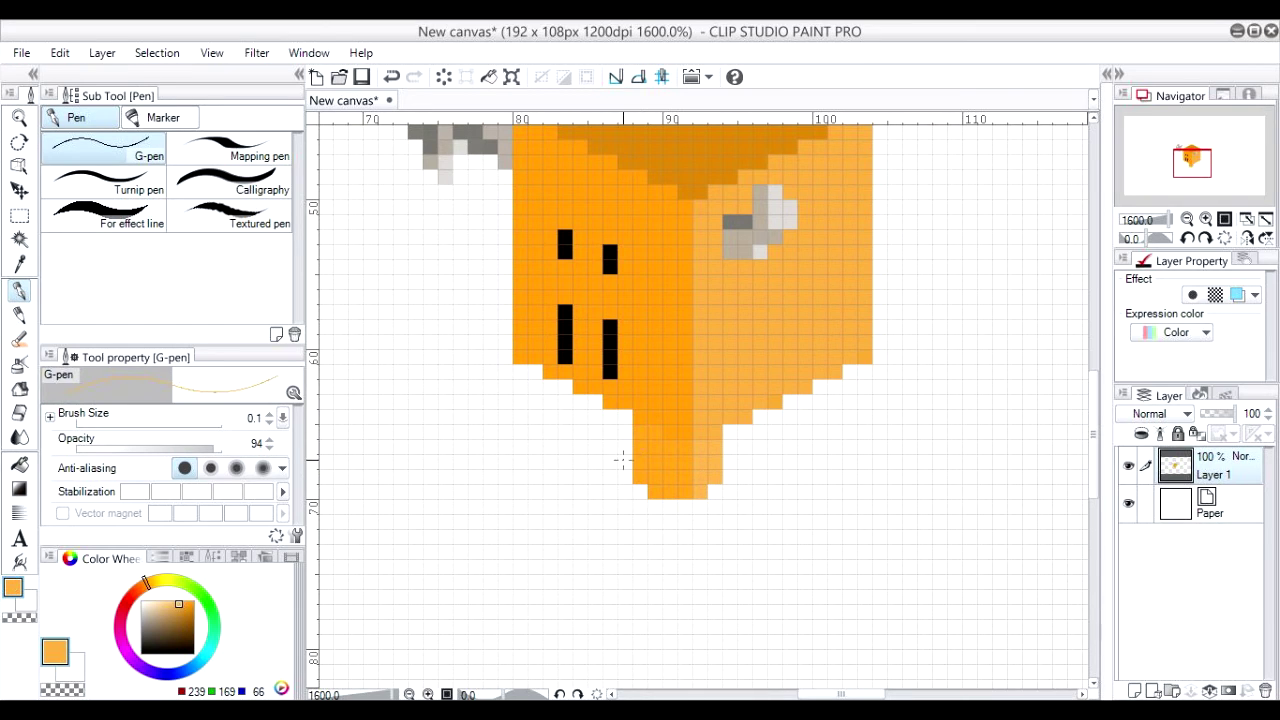
# Sample the left face's orange and draw a 3 px wide, 4 px tall leg side below the left face's outer corner with a stepped bottom.
pyautogui.keyDown('alt'); pyautogui.click(530, 354); pyautogui.keyUp('alt')
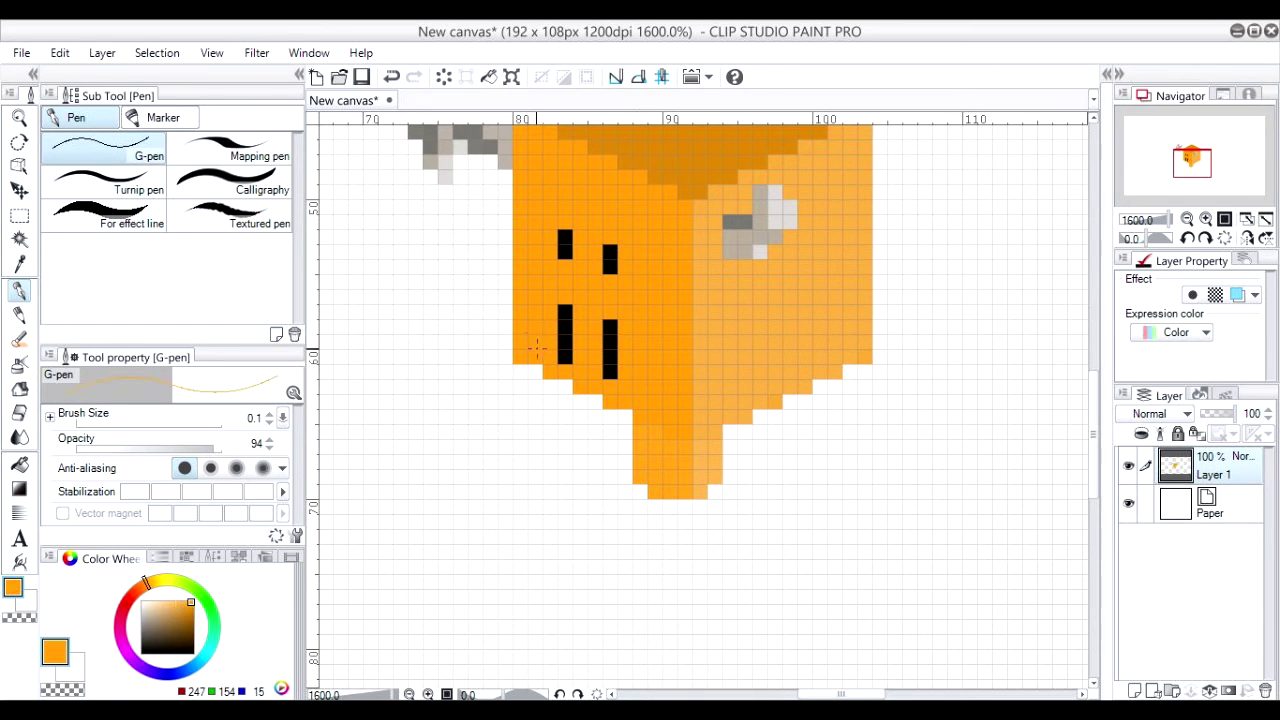
pyautogui.click(521, 370)
pyautogui.moveTo(519, 388); pyautogui.dragTo(522, 418)
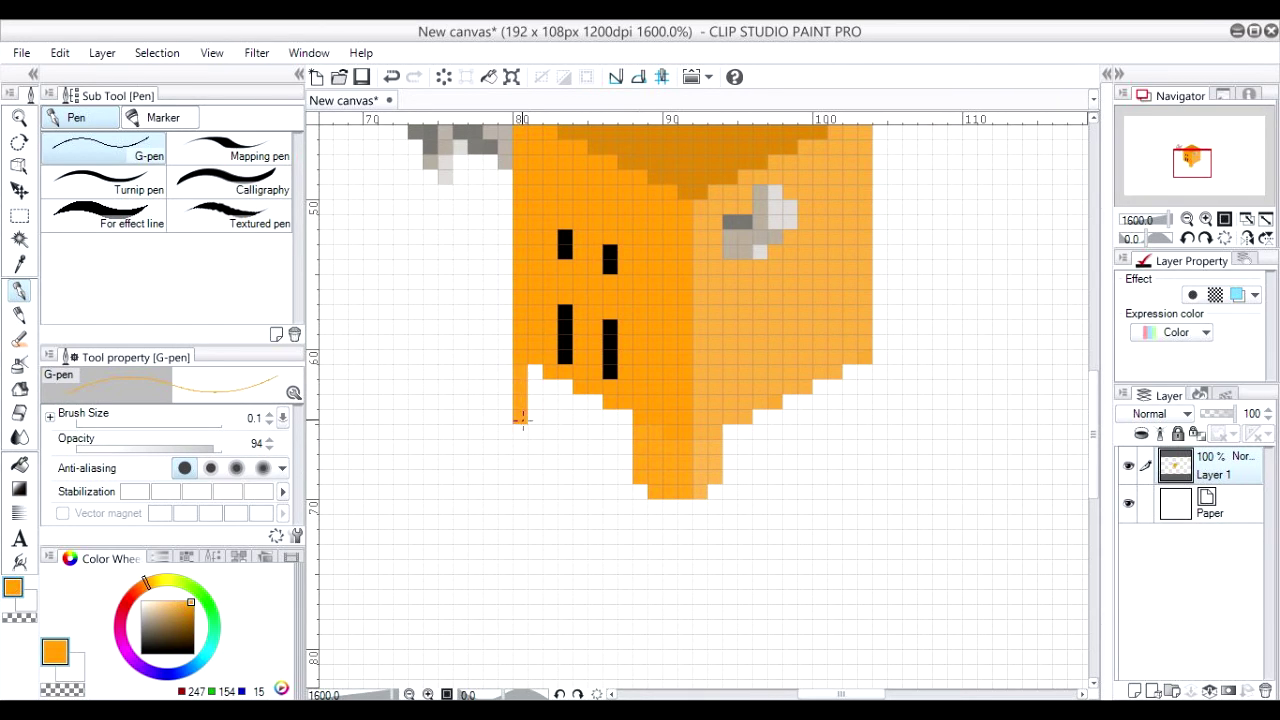
pyautogui.moveTo(534, 370); pyautogui.dragTo(534, 428)
pyautogui.moveTo(549, 382); pyautogui.dragTo(549, 436)
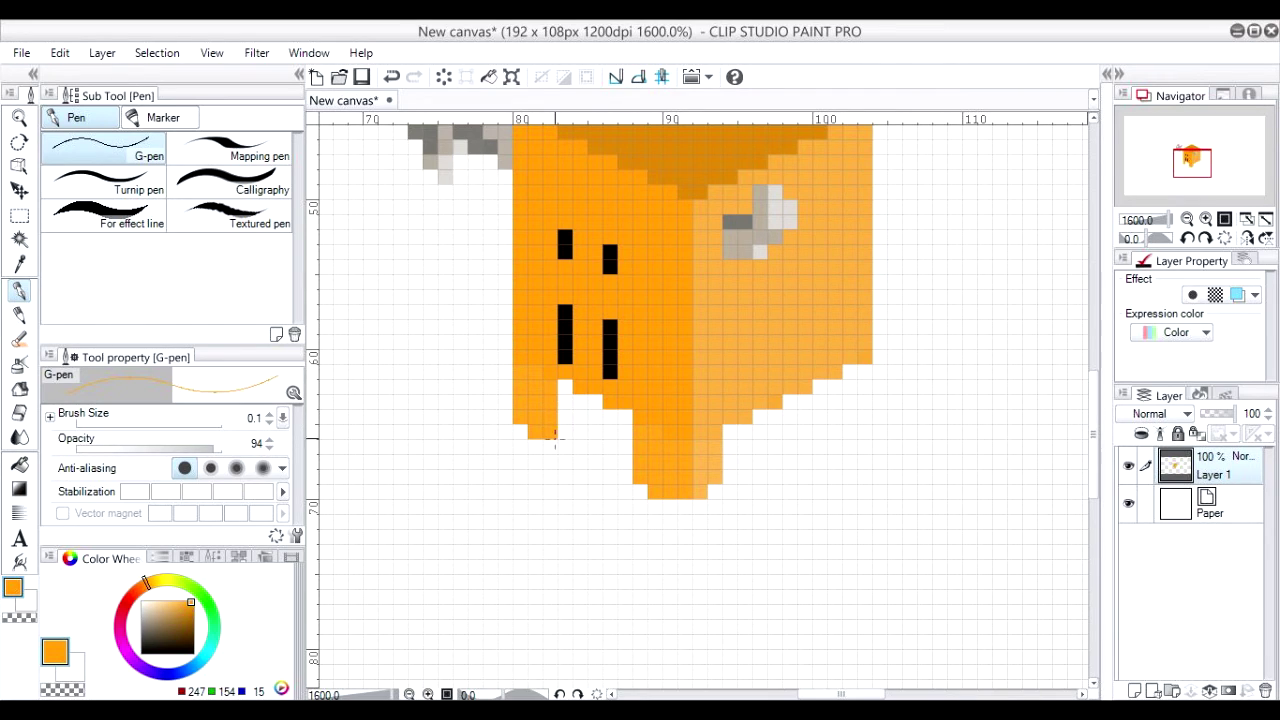
# Sample the top face's dark orange and add a 2 px wide shaded inner side to the left leg.
pyautogui.keyDown('alt'); pyautogui.click(692, 160); pyautogui.keyUp('alt')
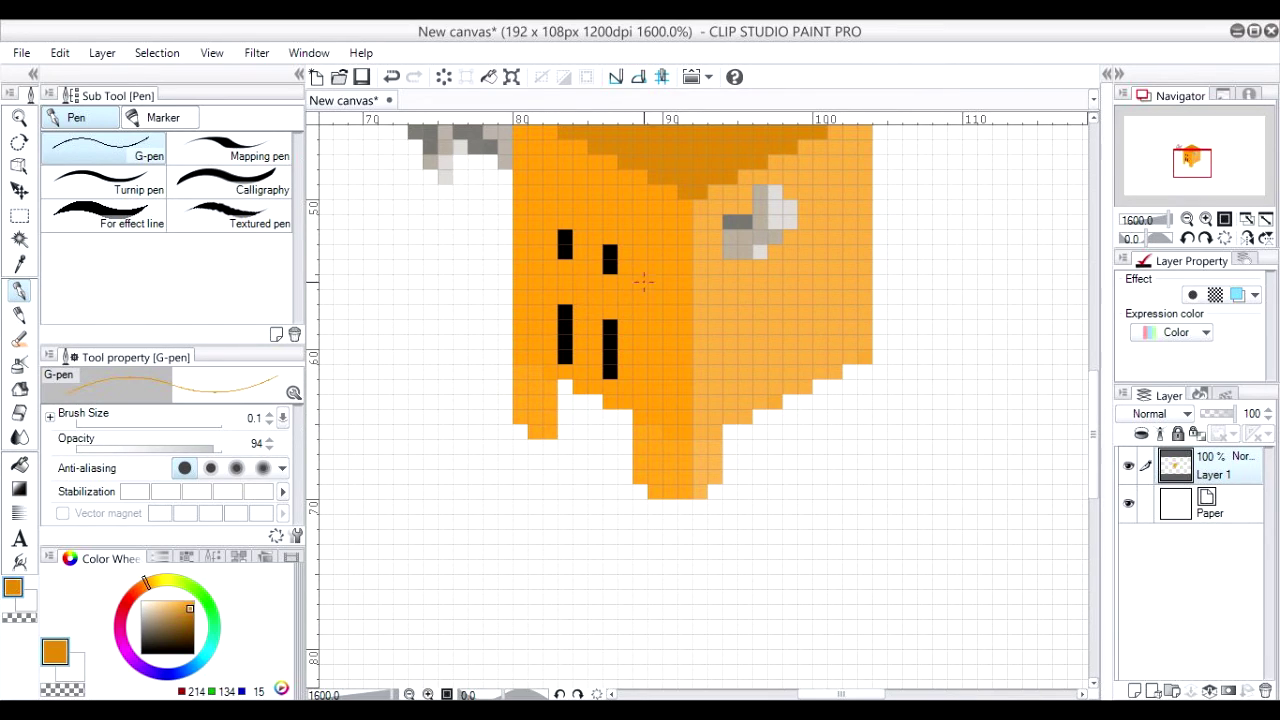
pyautogui.moveTo(565, 387)
pyautogui.mouseDown()
pyautogui.moveTo(559, 418)
pyautogui.moveTo(578, 406)
pyautogui.moveTo(579, 418)
pyautogui.mouseUp()
pyautogui.click(563, 433)
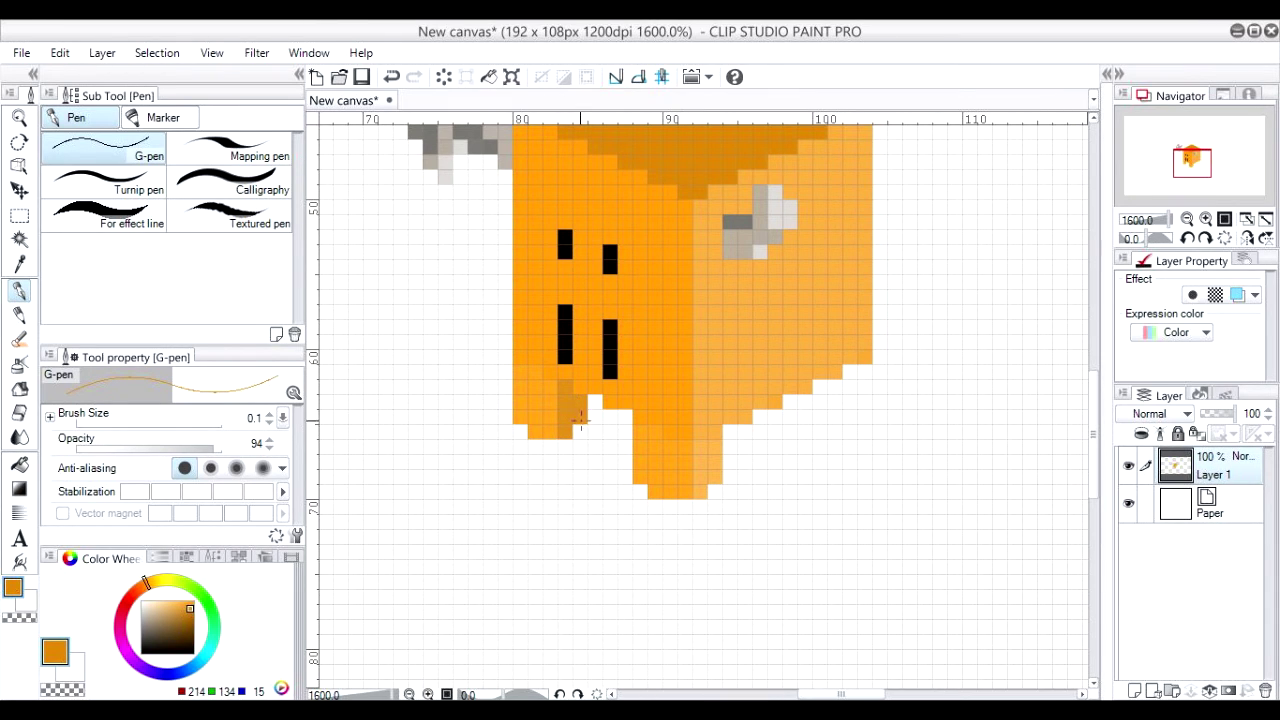
# Draw the right corner's leg with a 3 px wide lighter-orange side and a 2 px wide inner side in the left face's orange.
pyautogui.moveTo(860, 322); pyautogui.dragTo(765, 337)
pyautogui.keyDown('alt'); pyautogui.click(756, 335); pyautogui.keyUp('alt')
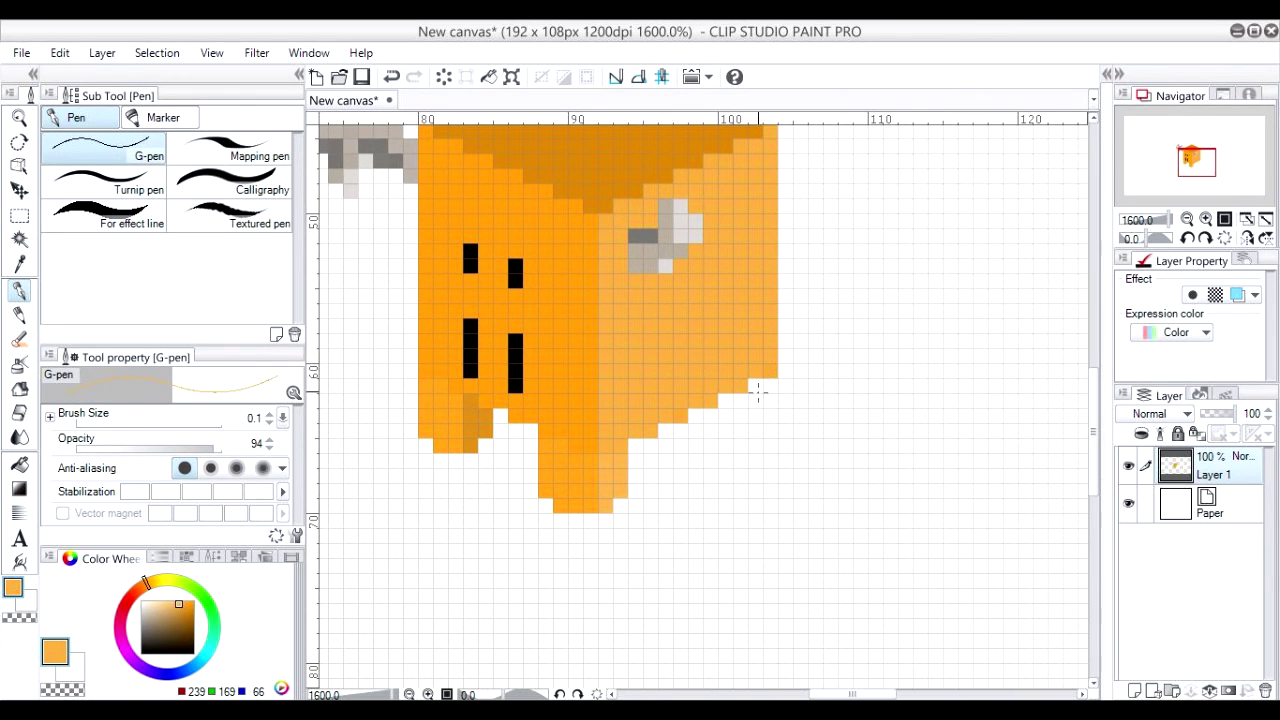
pyautogui.moveTo(773, 383)
pyautogui.mouseDown()
pyautogui.moveTo(771, 426)
pyautogui.moveTo(757, 387)
pyautogui.moveTo(755, 450)
pyautogui.mouseUp()
pyautogui.moveTo(741, 398); pyautogui.dragTo(741, 446)
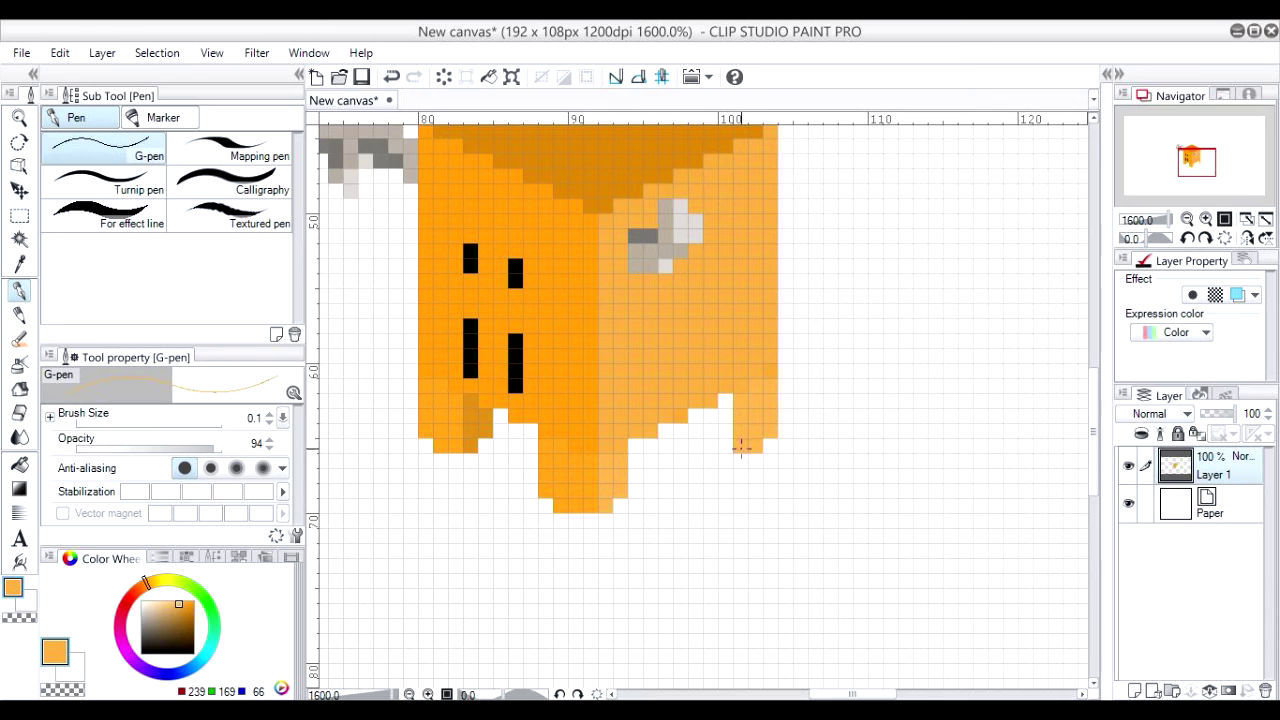
pyautogui.keyDown('alt'); pyautogui.click(581, 396); pyautogui.keyUp('alt')
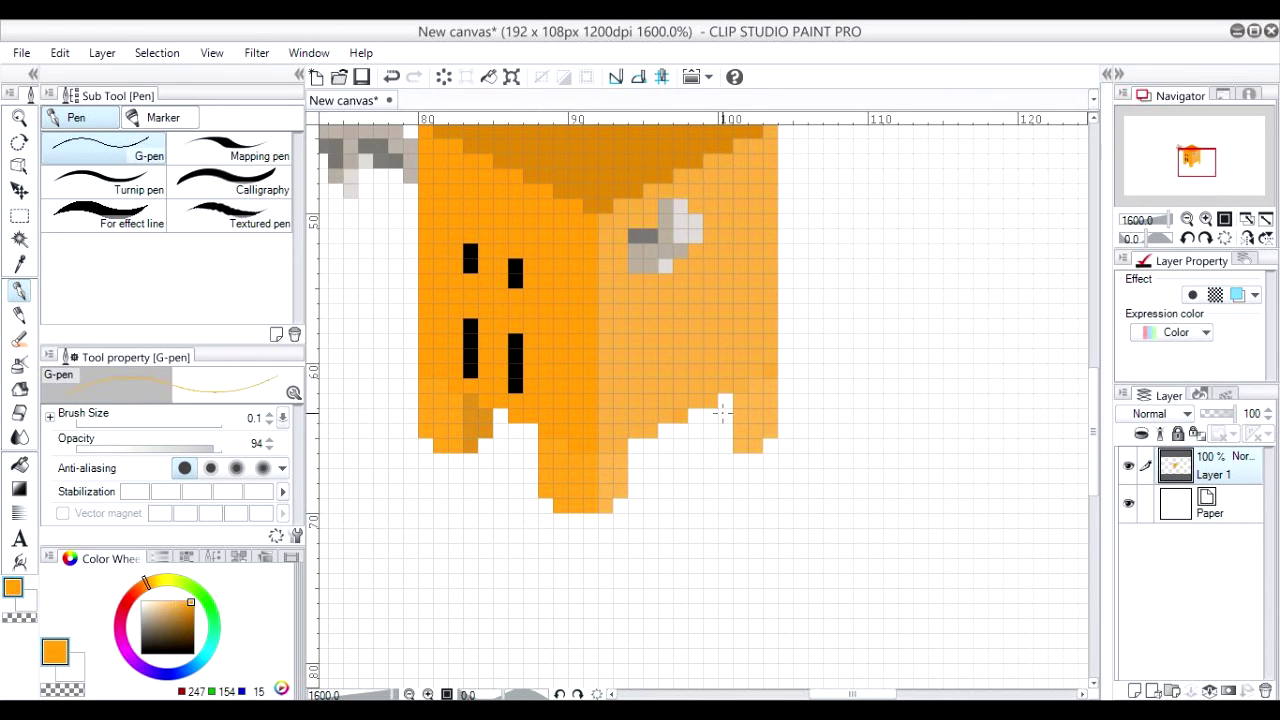
pyautogui.moveTo(724, 398)
pyautogui.mouseDown()
pyautogui.moveTo(725, 443)
pyautogui.moveTo(710, 429)
pyautogui.mouseUp()
# Choose dark brown (RGB 58, 50, 37) and paint hoof pixels: two under the left leg, three under the front leg, one under the right leg.
pyautogui.moveTo(792, 355)
pyautogui.mouseDown()
pyautogui.moveTo(803, 425)
pyautogui.moveTo(843, 426)
pyautogui.moveTo(861, 469)
pyautogui.moveTo(884, 481)
pyautogui.mouseUp()
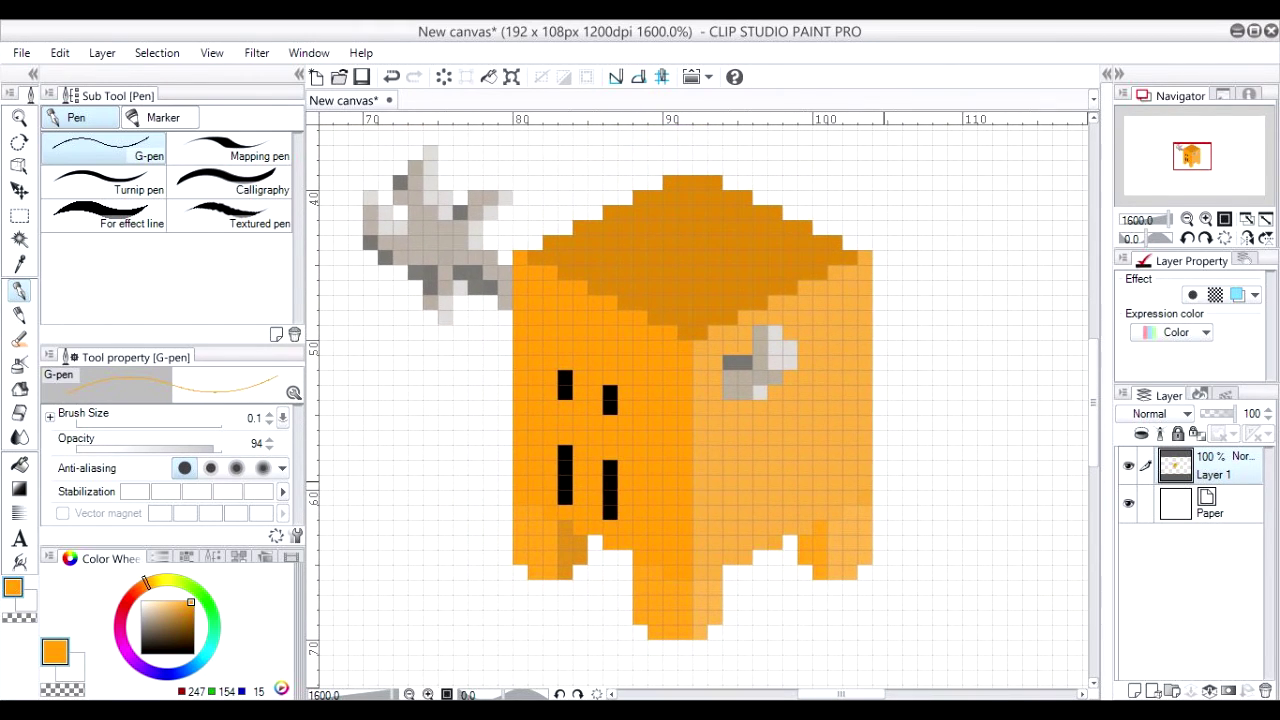
pyautogui.moveTo(702, 479); pyautogui.dragTo(661, 409)
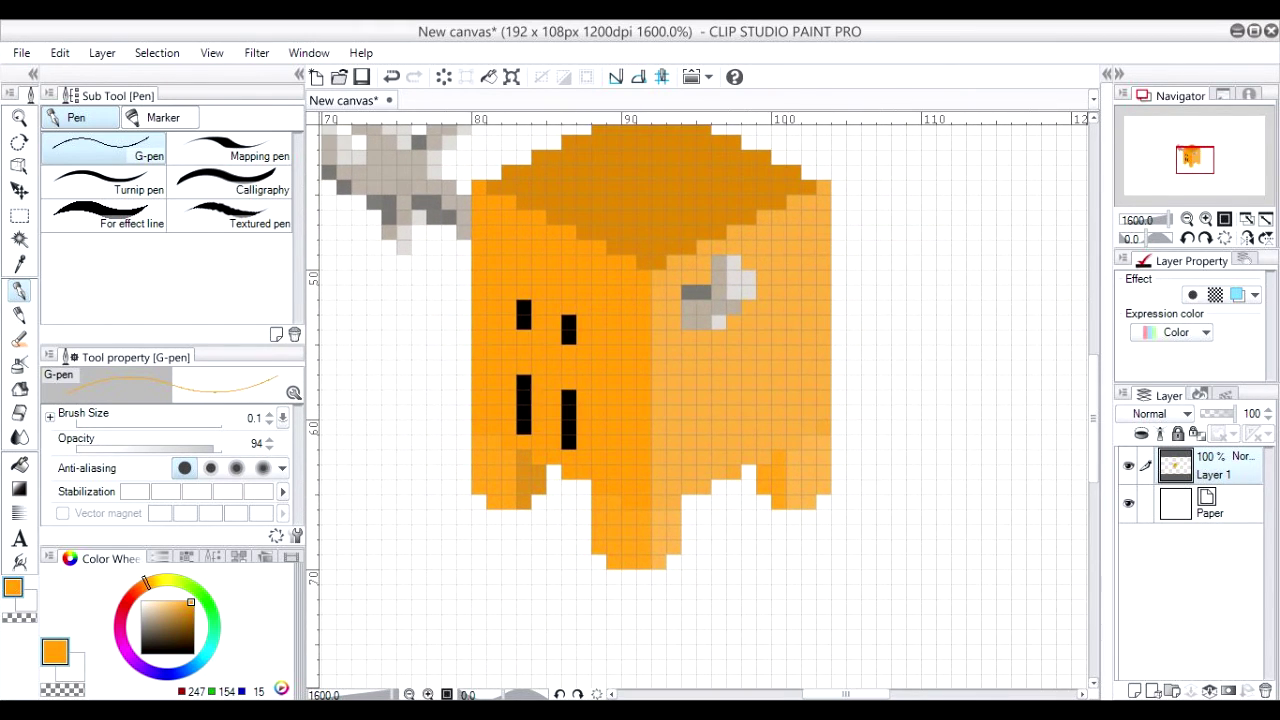
pyautogui.click(160, 641)
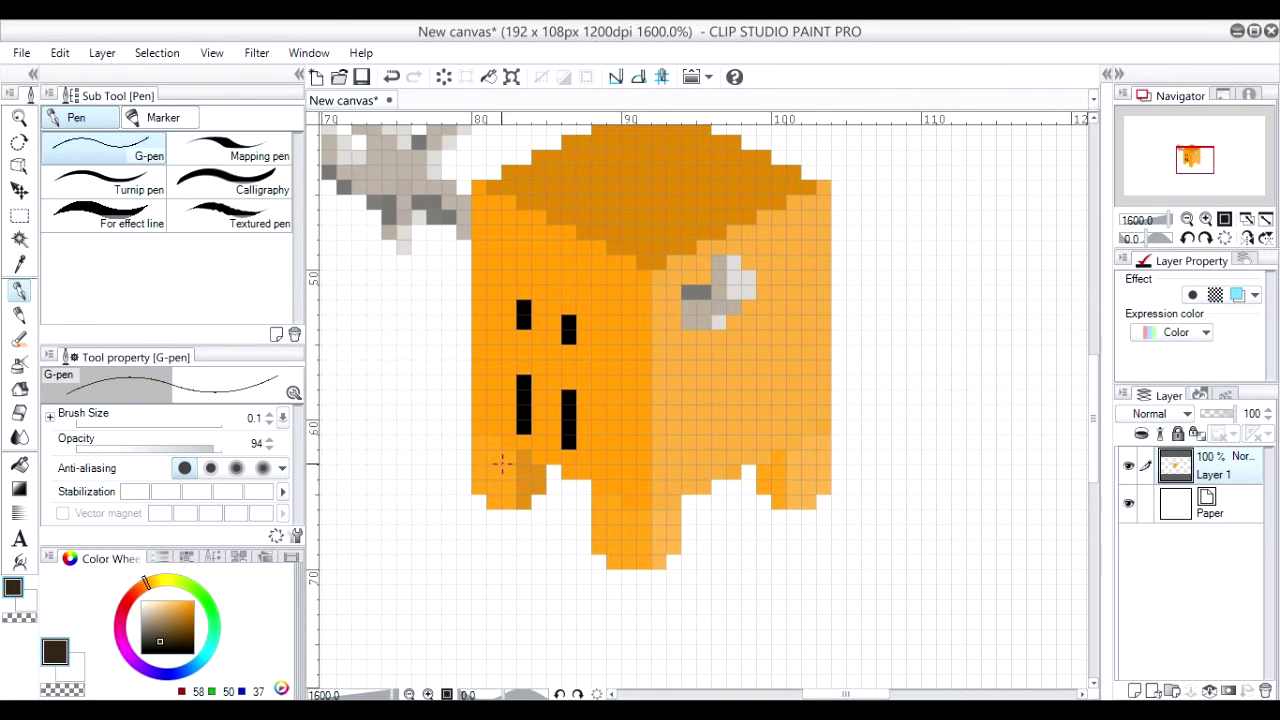
pyautogui.click(494, 502)
pyautogui.click(508, 503)
pyautogui.click(615, 563)
pyautogui.click(629, 563)
pyautogui.click(644, 563)
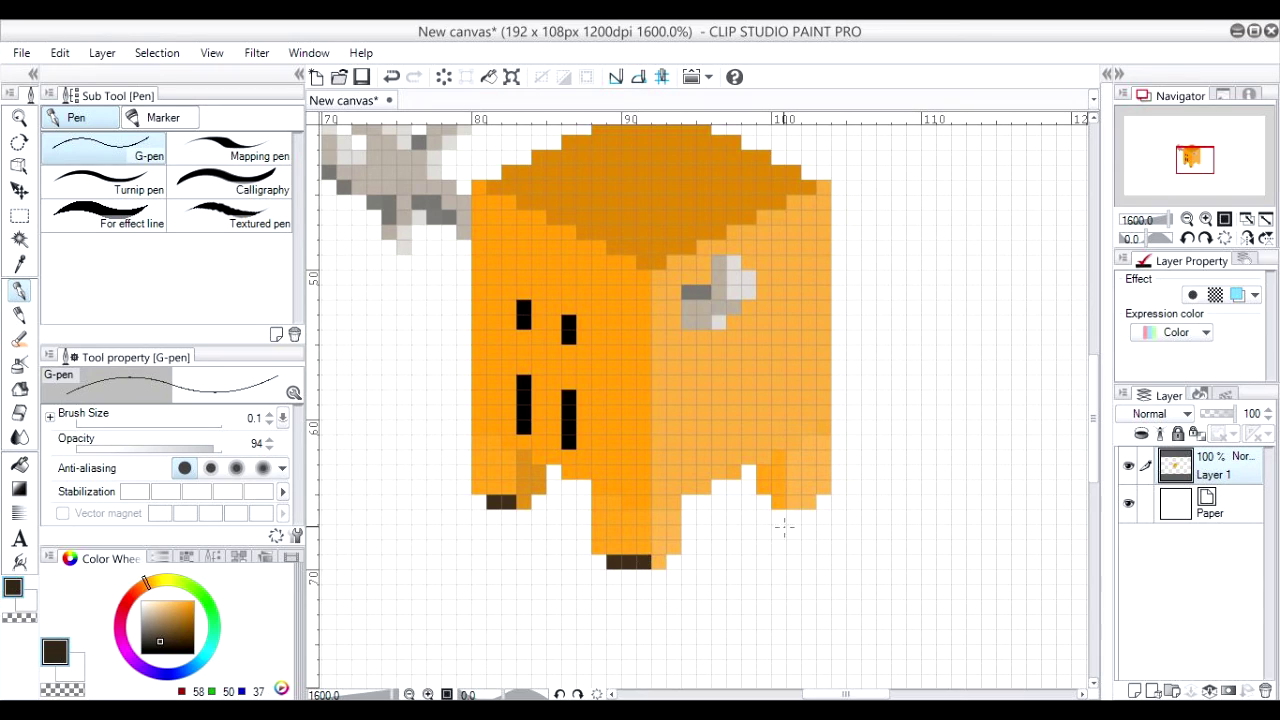
pyautogui.click(779, 502)
# Choose near-black (RGB 18, 11, 0) and finish the hooves with one pixel on the left and front legs and two on the right.
pyautogui.moveTo(160, 641); pyautogui.dragTo(194, 650)
pyautogui.click(523, 502)
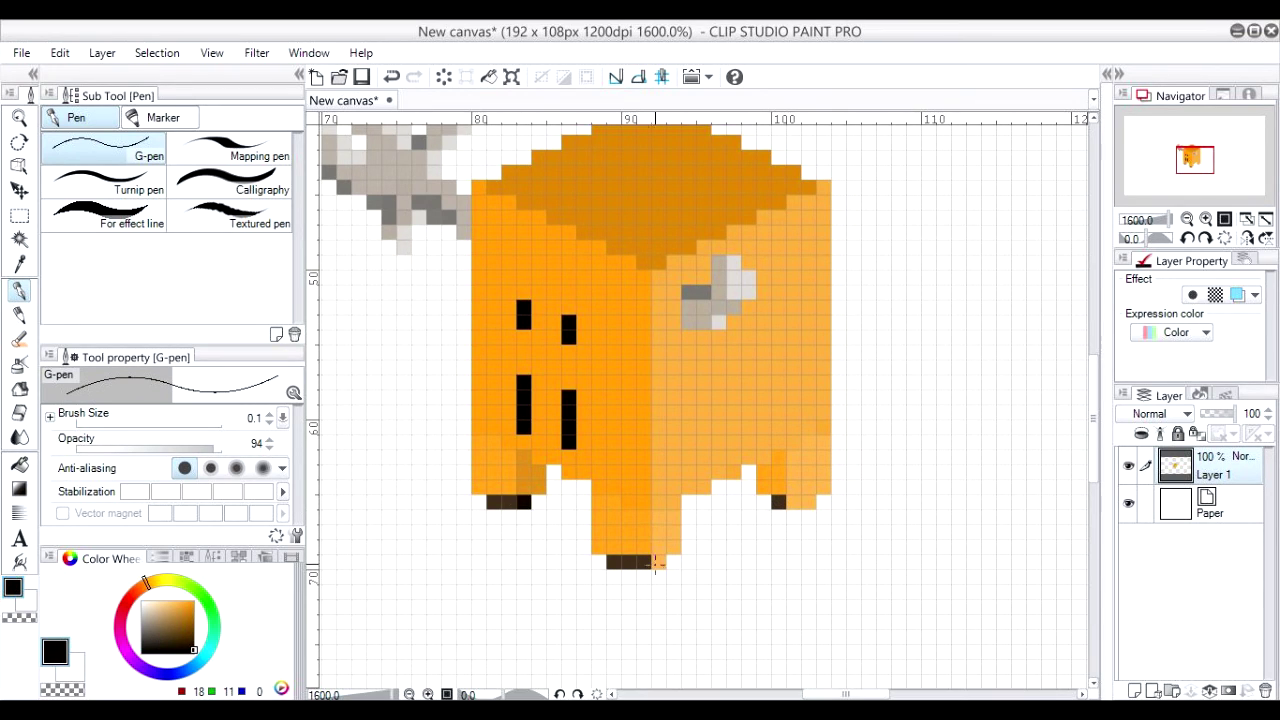
pyautogui.click(658, 563)
pyautogui.click(800, 502)
pyautogui.click(809, 502)
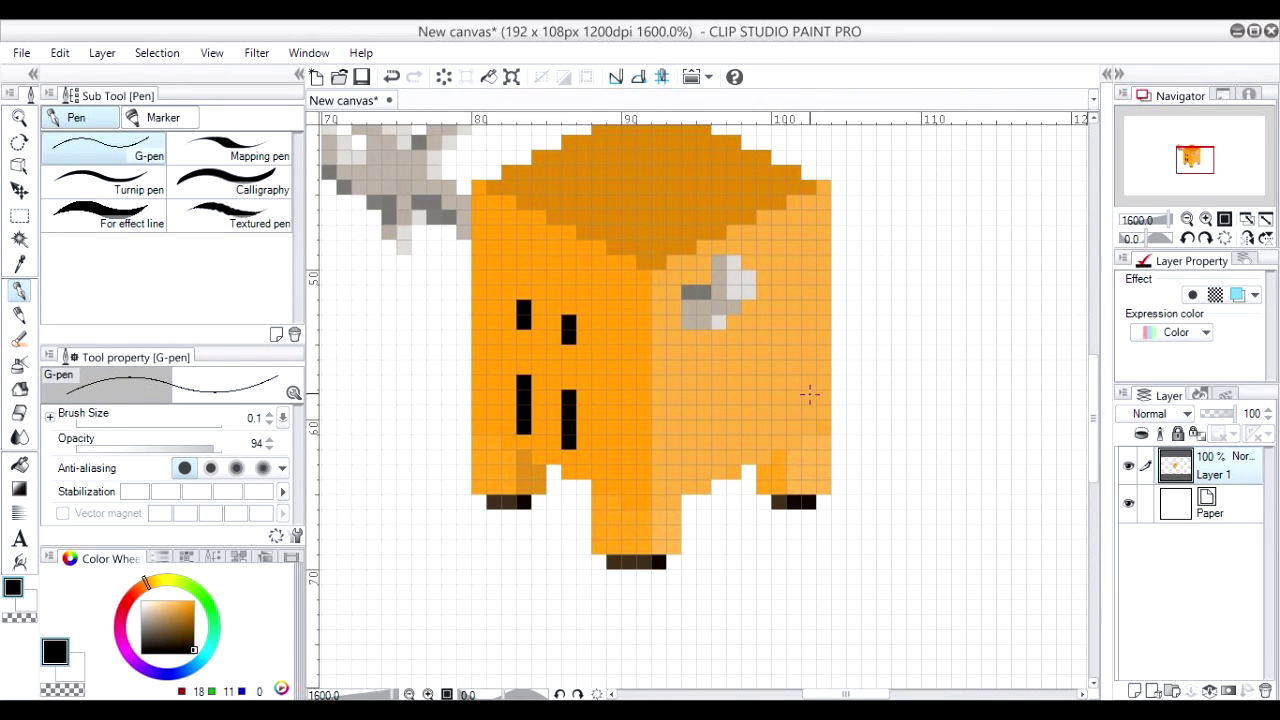
# Sample the lighter face's orange and draw a stepped tail shape extending 3 px outward from that face's upper outer corner.
pyautogui.moveTo(809, 394); pyautogui.dragTo(798, 450)
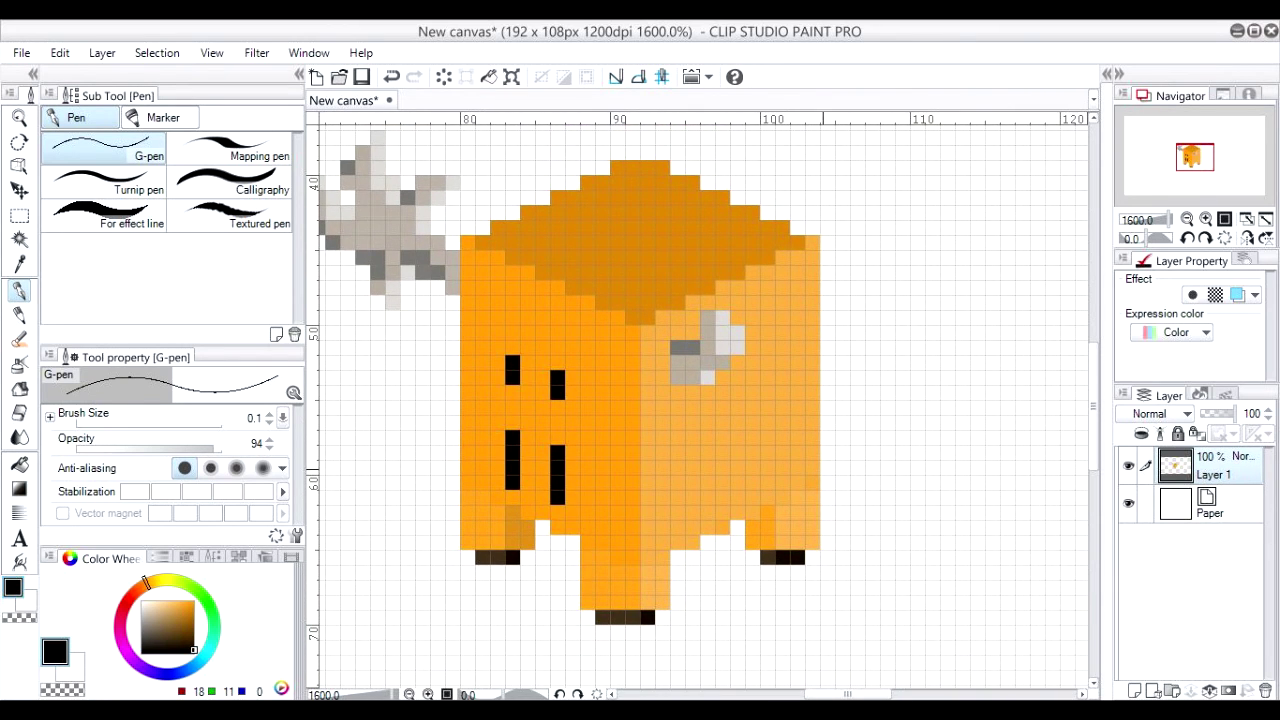
pyautogui.scroll(-3, 673, 478)
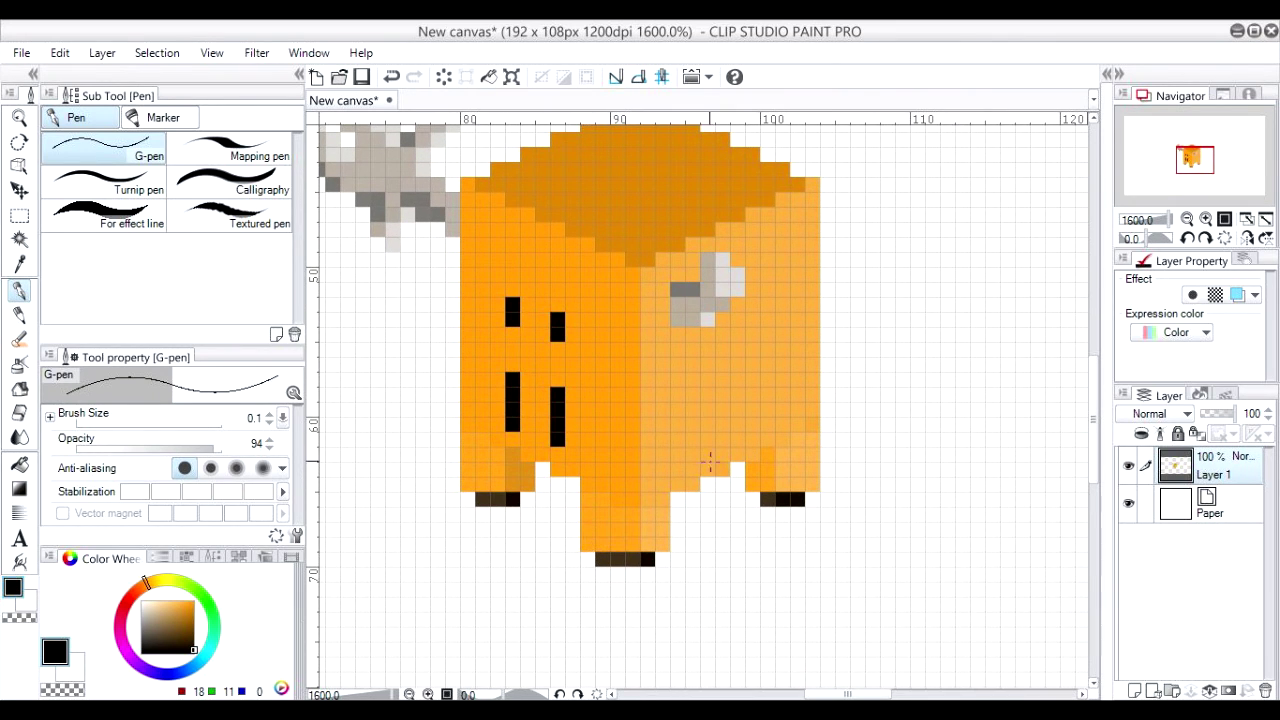
pyautogui.moveTo(710, 462)
pyautogui.mouseDown()
pyautogui.moveTo(710, 536)
pyautogui.moveTo(671, 550)
pyautogui.mouseUp()
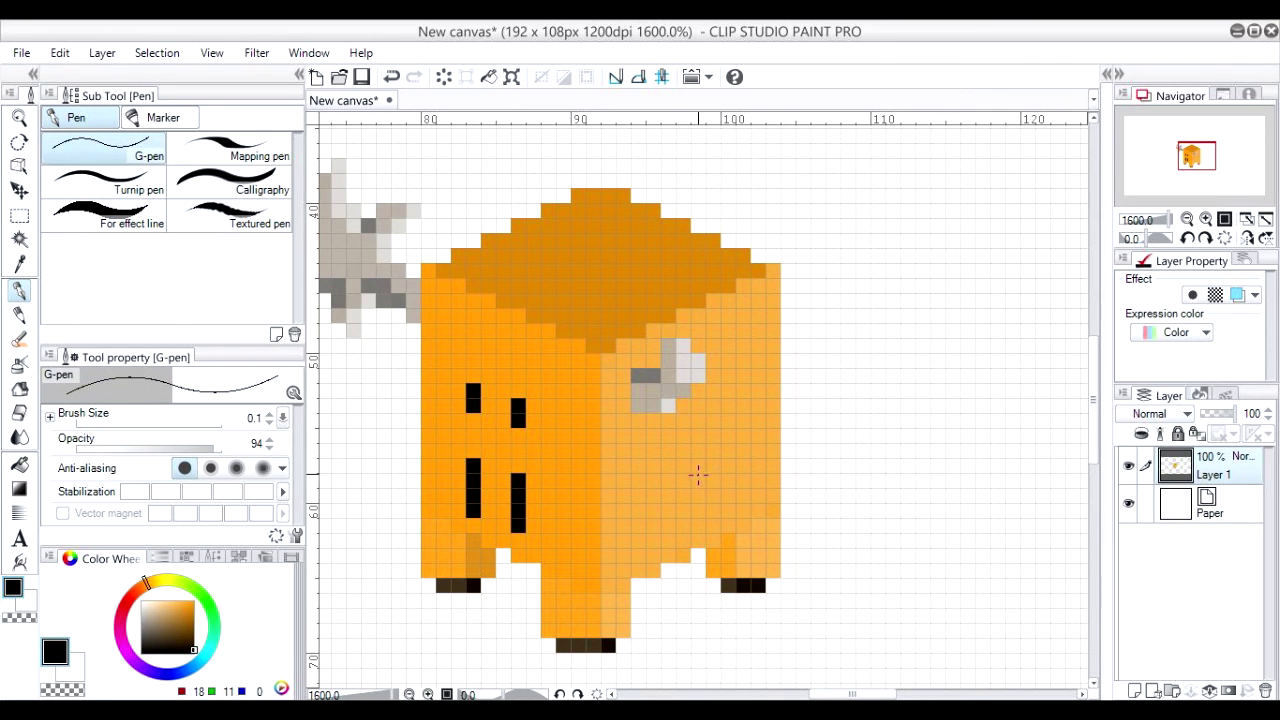
pyautogui.moveTo(701, 287); pyautogui.dragTo(601, 293)
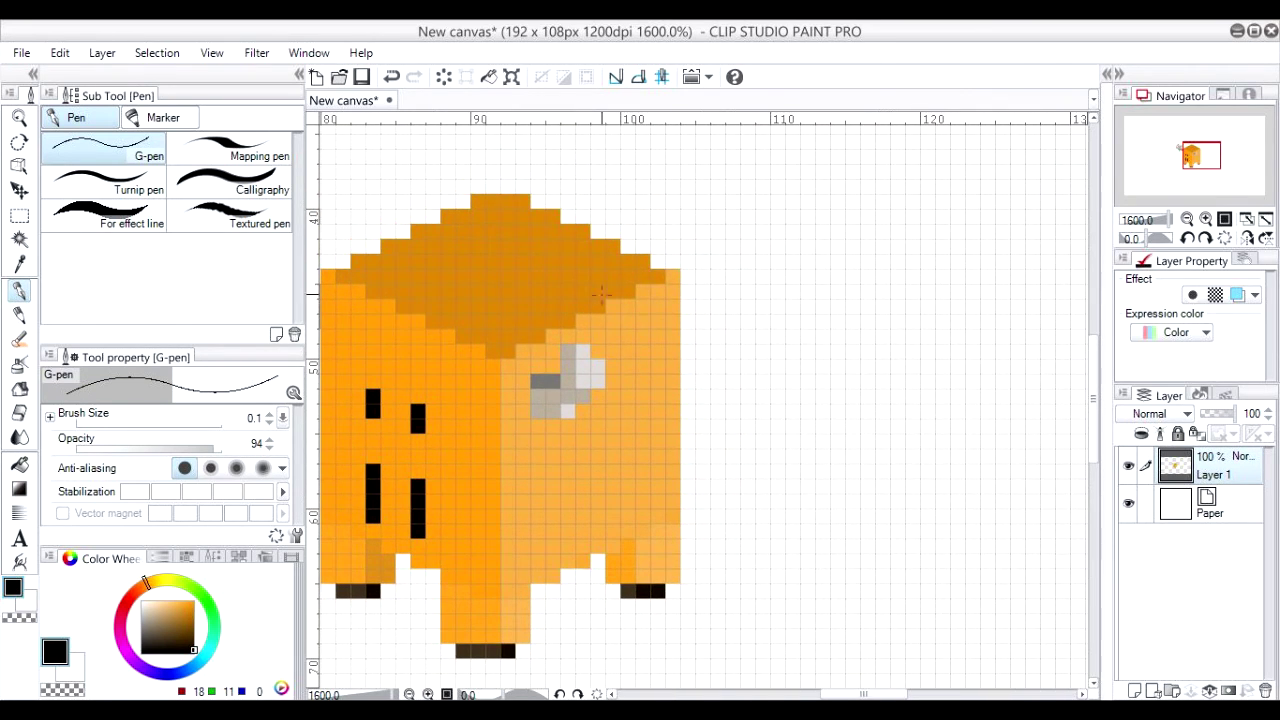
pyautogui.keyDown('alt'); pyautogui.click(649, 320); pyautogui.keyUp('alt')
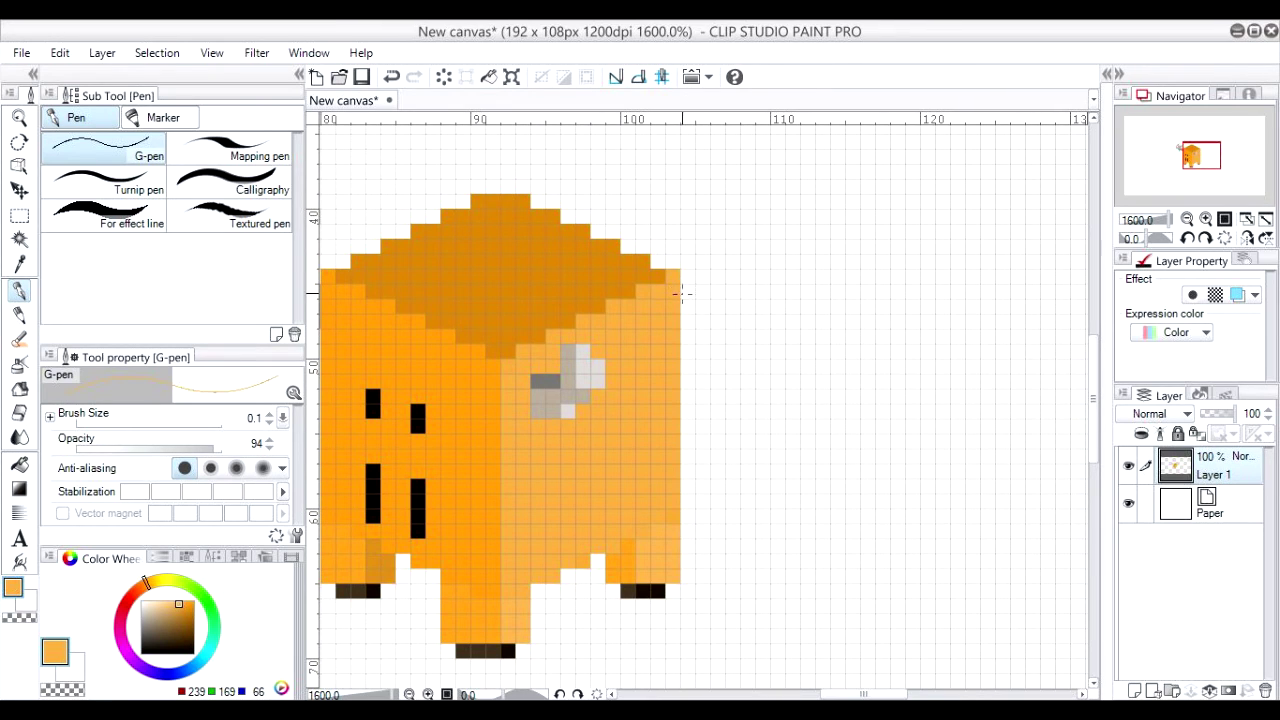
pyautogui.moveTo(682, 293)
pyautogui.mouseDown()
pyautogui.moveTo(714, 260)
pyautogui.moveTo(715, 308)
pyautogui.moveTo(688, 330)
pyautogui.moveTo(706, 289)
pyautogui.moveTo(703, 307)
pyautogui.moveTo(707, 263)
pyautogui.moveTo(675, 265)
pyautogui.mouseUp()
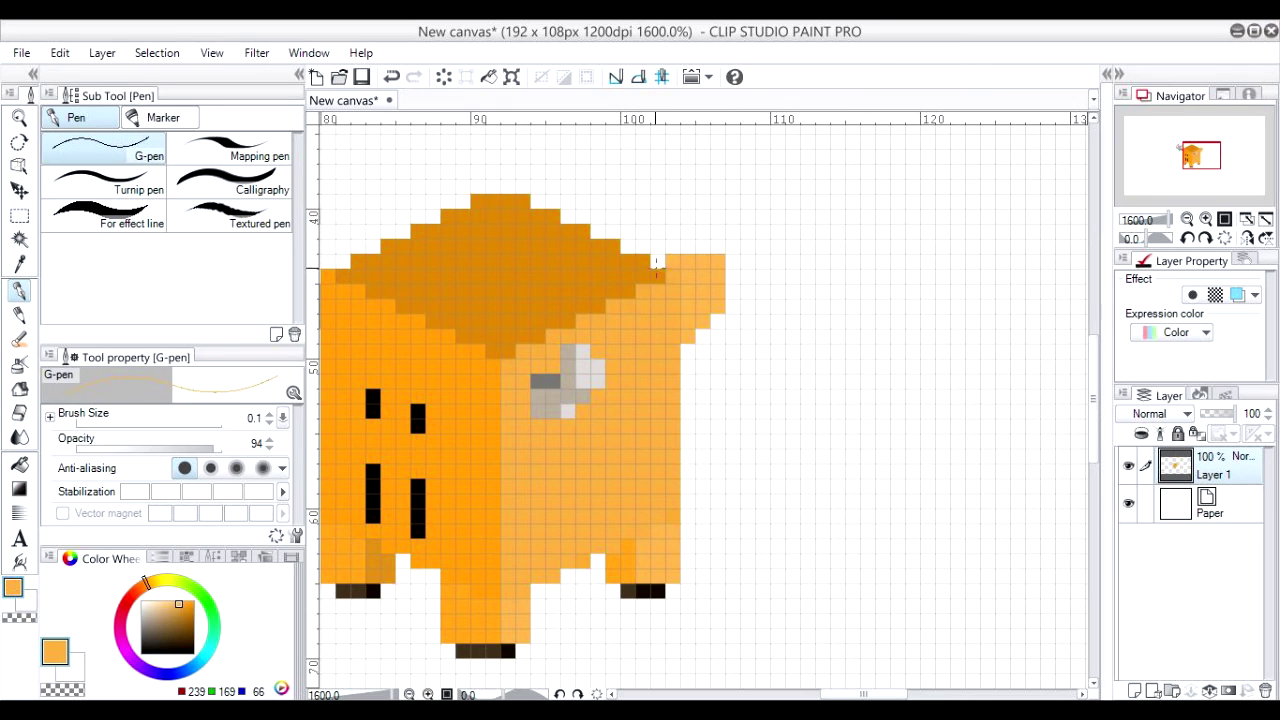
# Sample the left face's orange, shade the upper part of the tail shape, and undo the stray pixel beside the box.
pyautogui.keyDown('alt'); pyautogui.click(480, 404); pyautogui.keyUp('alt')
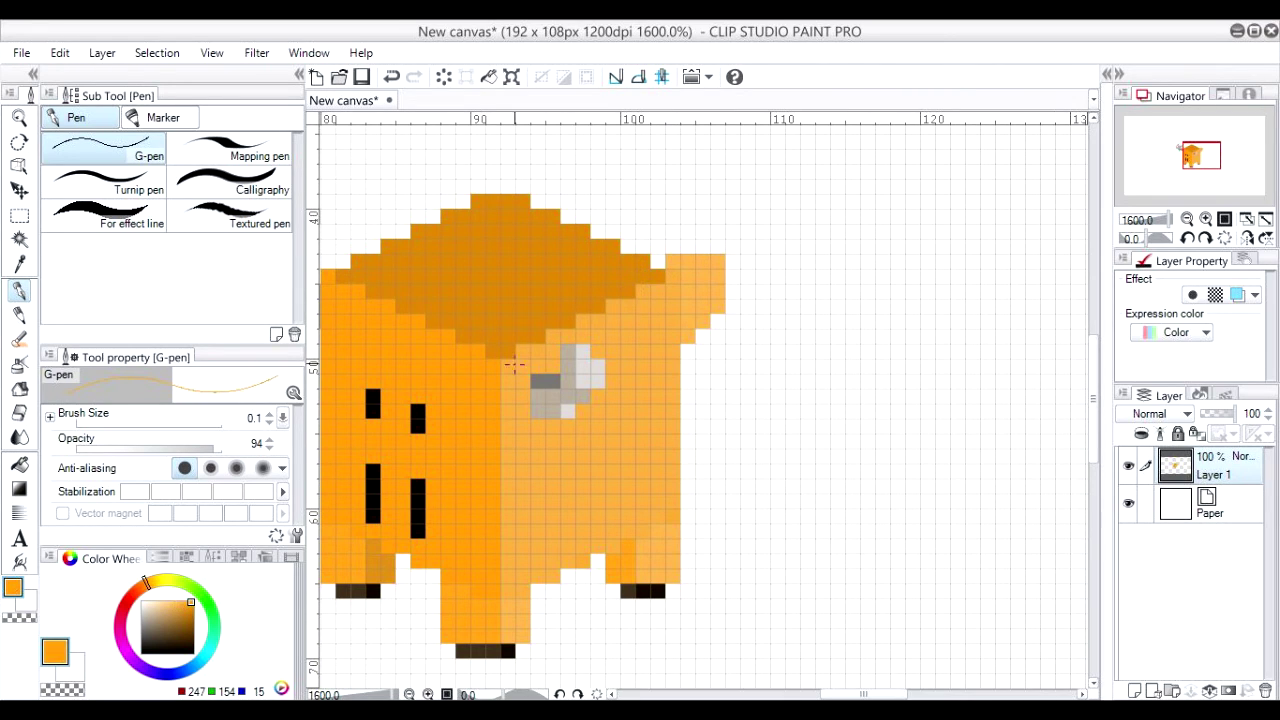
pyautogui.moveTo(680, 263)
pyautogui.mouseDown()
pyautogui.moveTo(704, 270)
pyautogui.moveTo(690, 290)
pyautogui.moveTo(706, 306)
pyautogui.mouseUp()
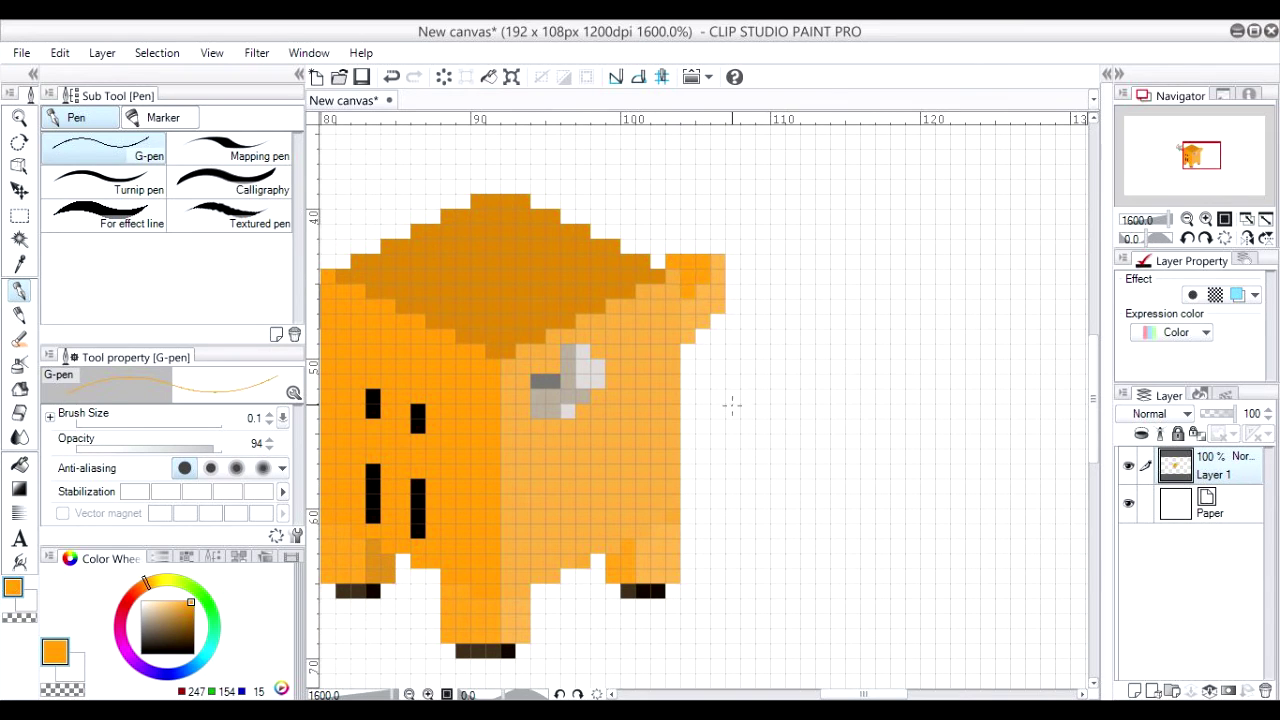
pyautogui.moveTo(716, 400)
pyautogui.mouseDown()
pyautogui.moveTo(922, 393)
pyautogui.moveTo(893, 347)
pyautogui.mouseUp()
pyautogui.click(942, 392)
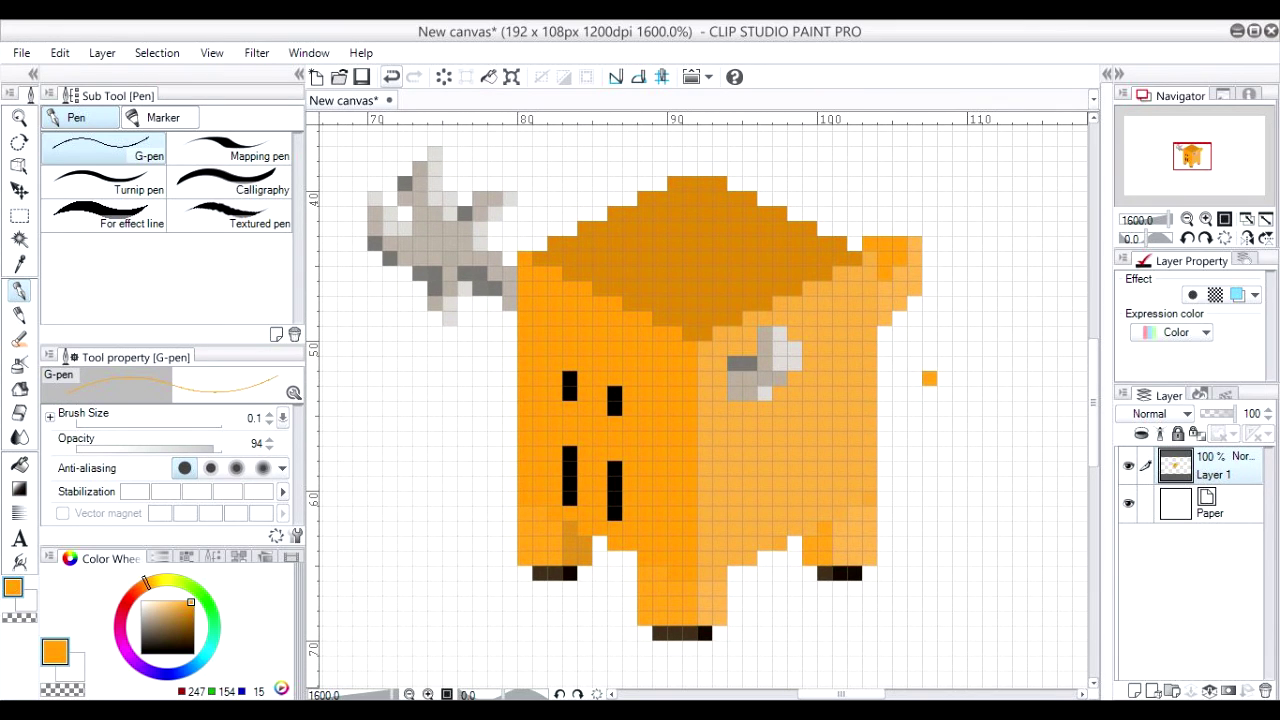
pyautogui.click(391, 76)
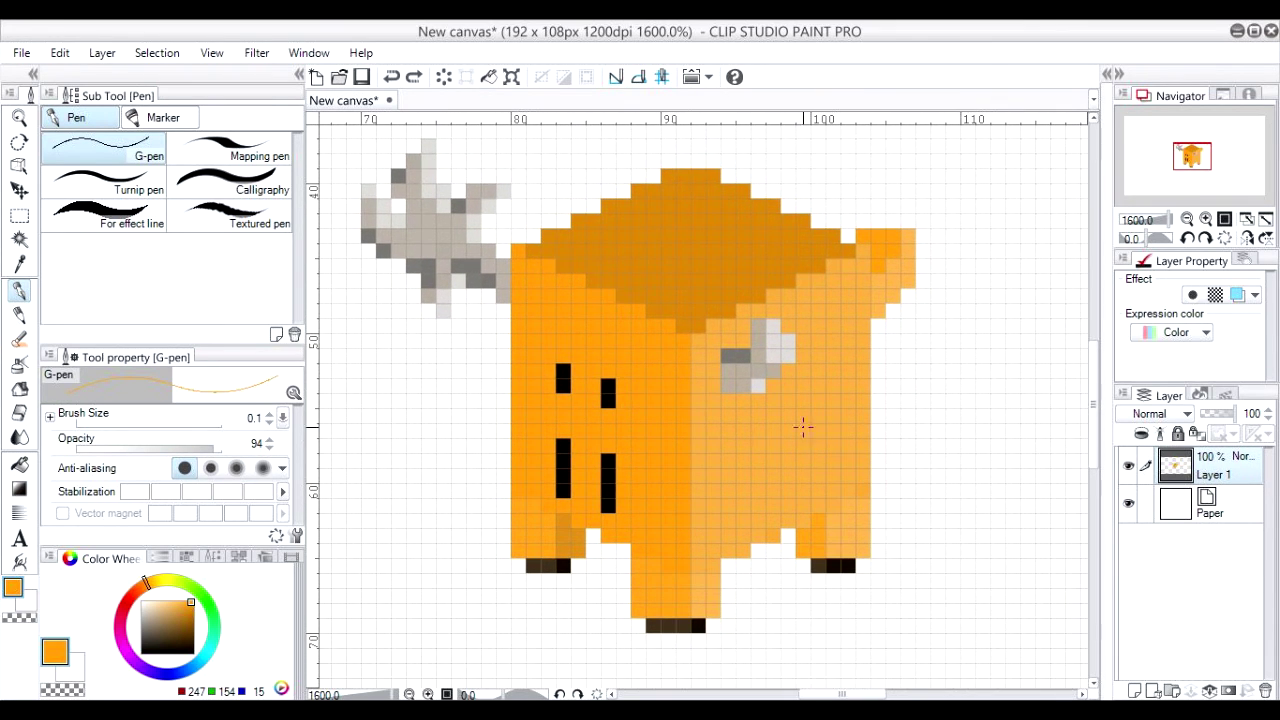
# Change the image resolution to enlarge the canvas to 1920 x 1080 px, keeping the unit in px.
pyautogui.click(1187, 219)
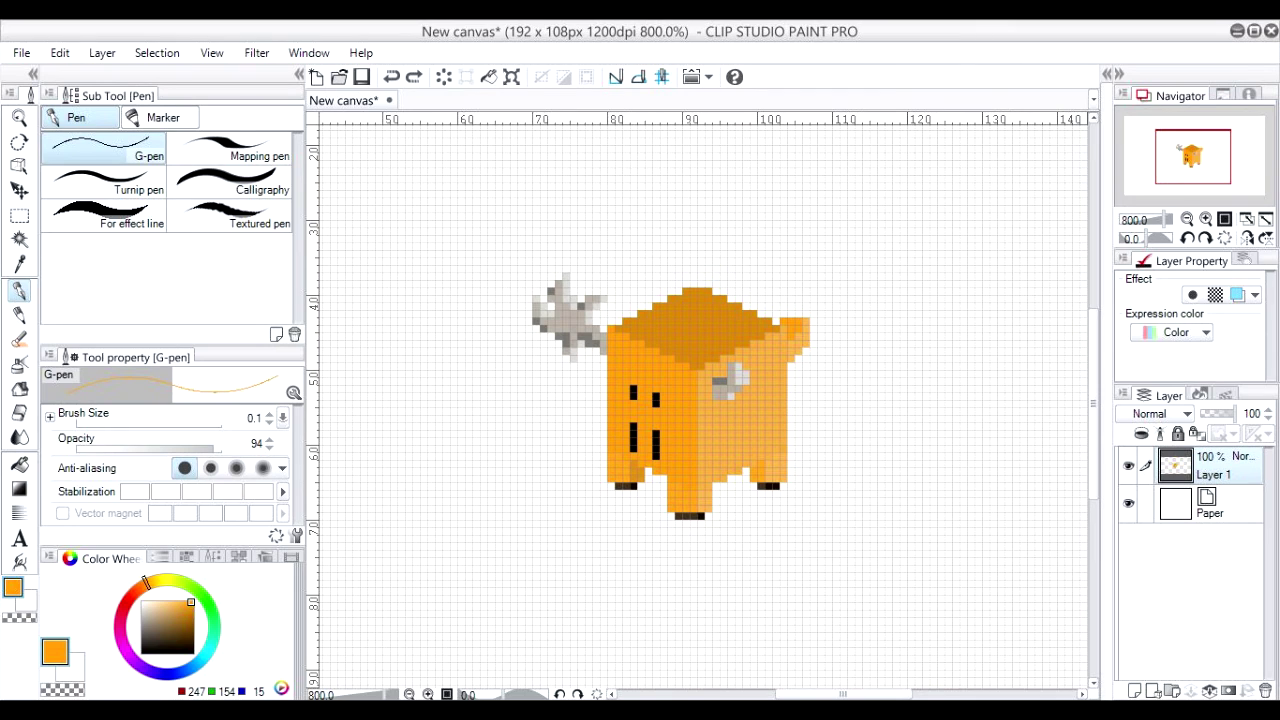
pyautogui.click(1205, 219)
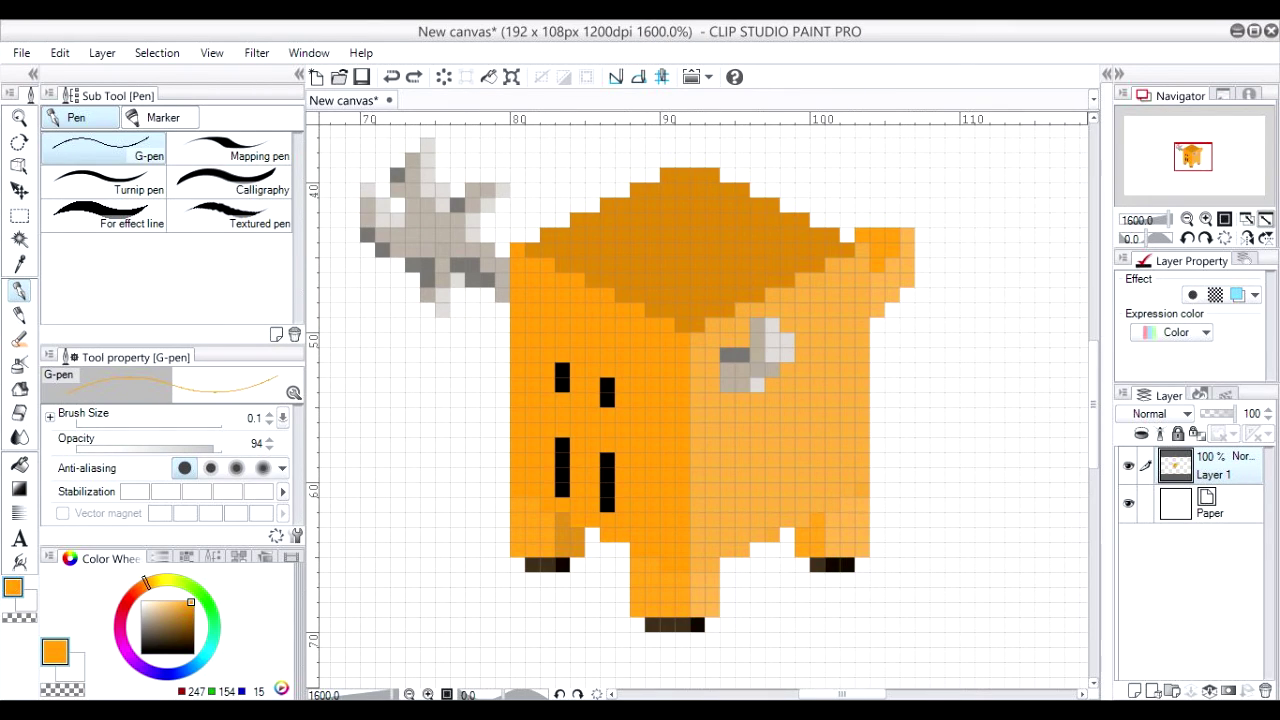
pyautogui.click(1265, 219)
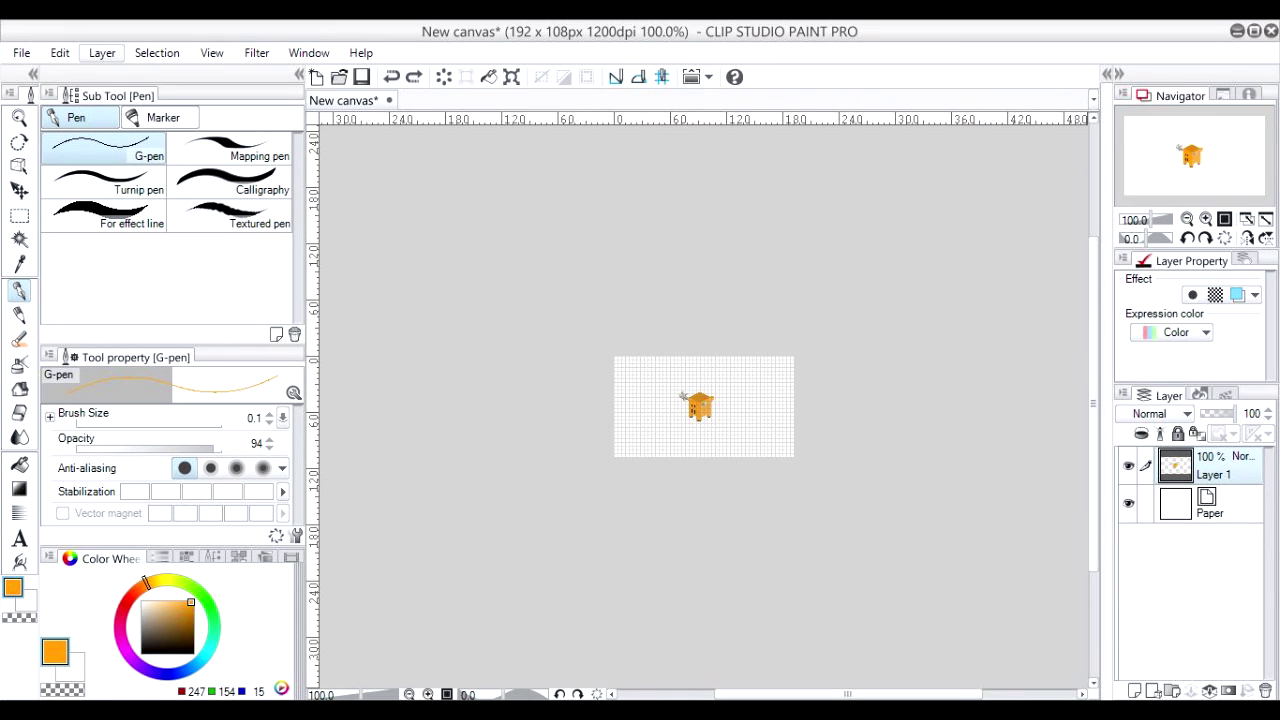
pyautogui.click(102, 53)
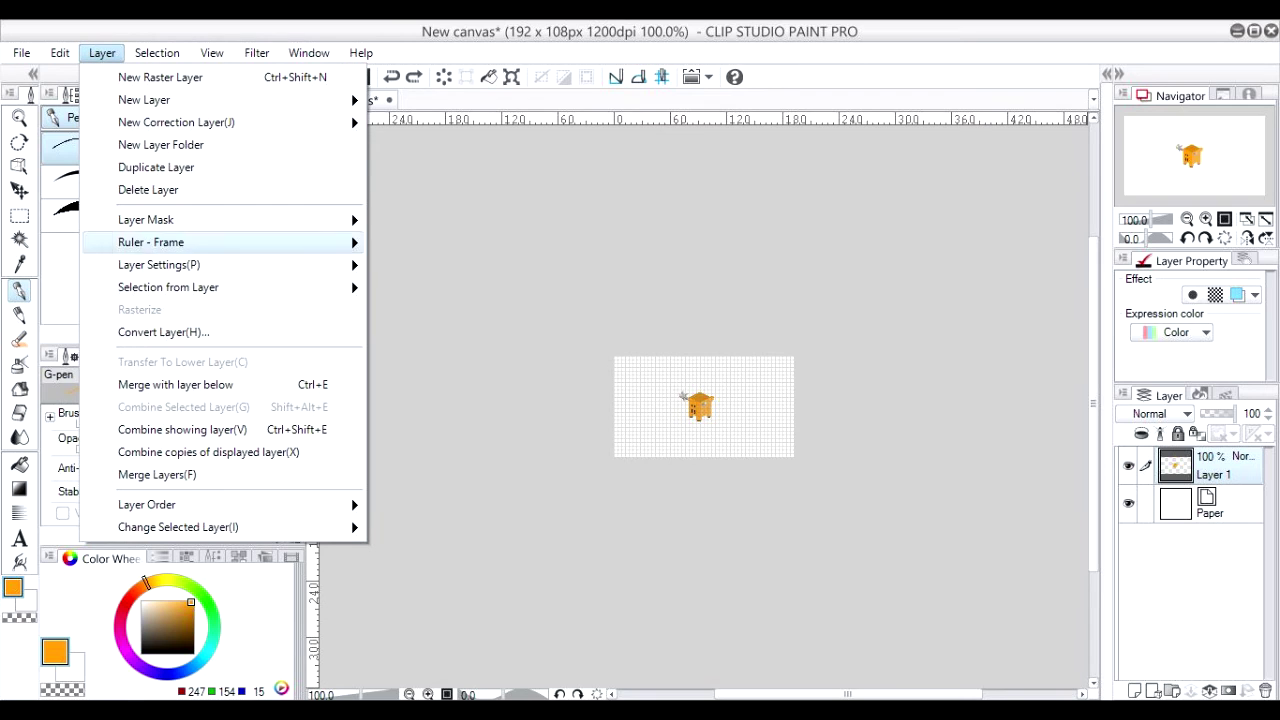
pyautogui.moveTo(60, 53)
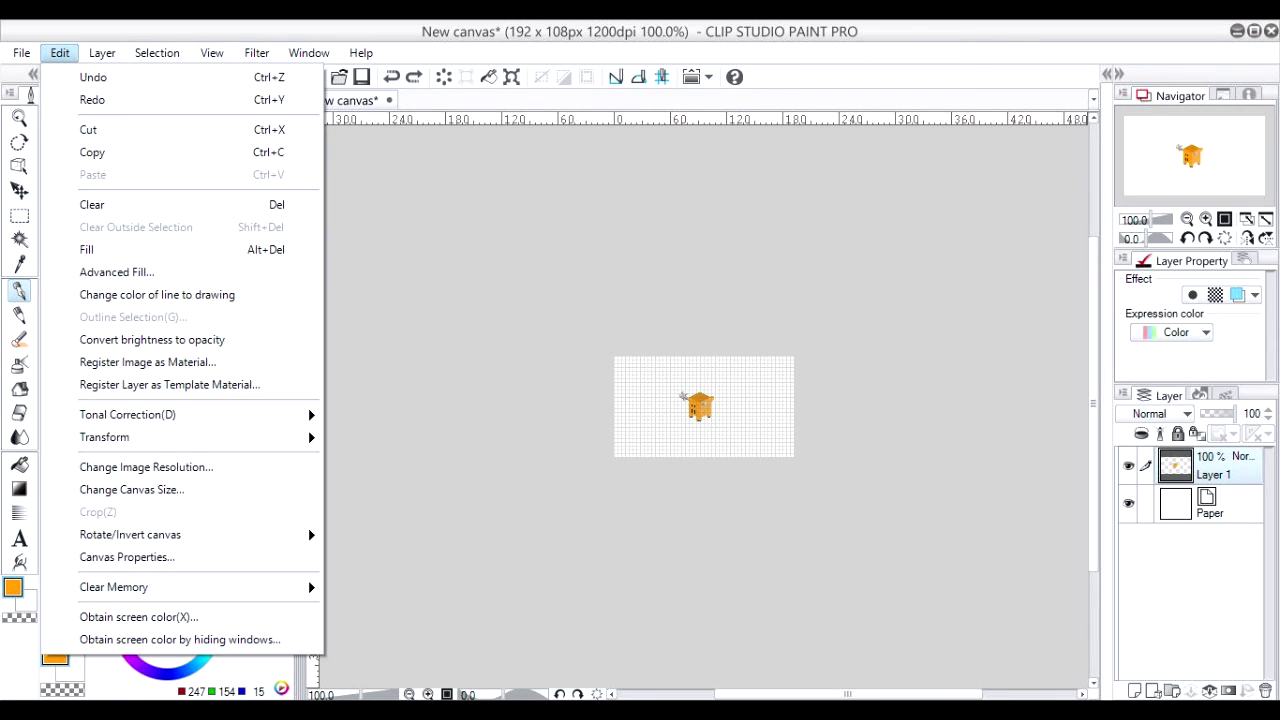
pyautogui.click(146, 467)
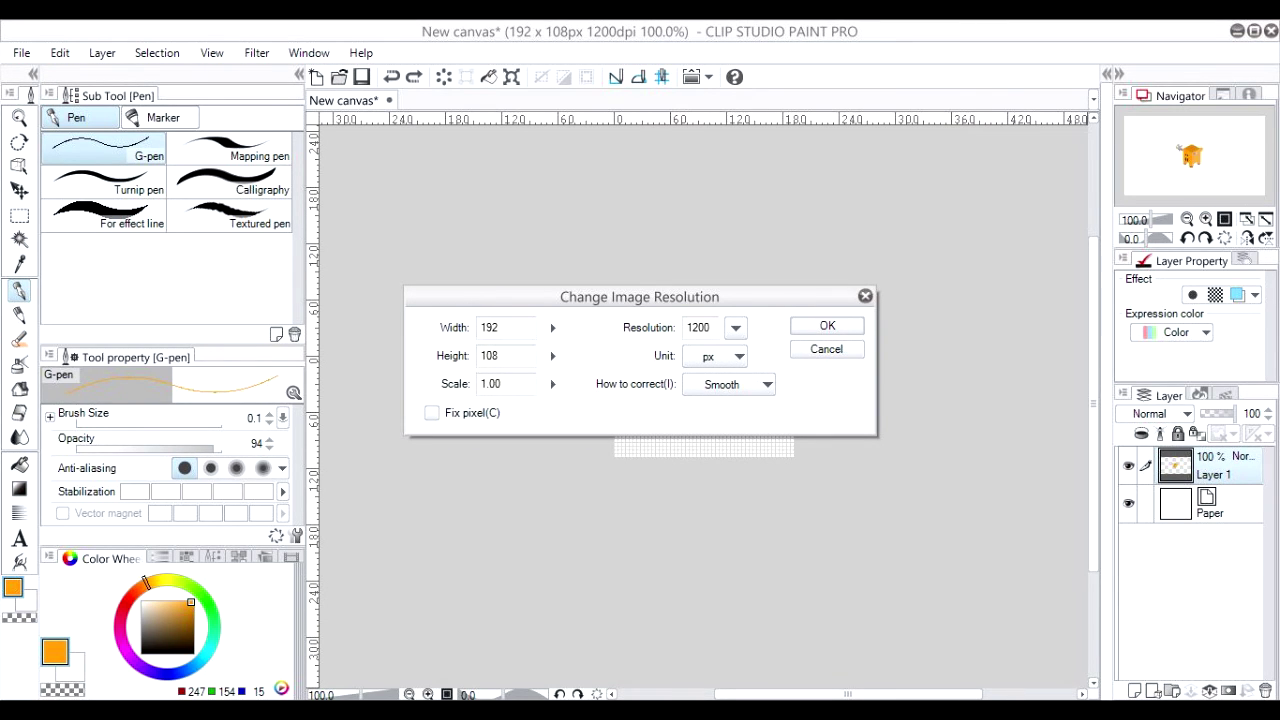
pyautogui.click(498, 328)
pyautogui.write('0')
pyautogui.click(712, 356)
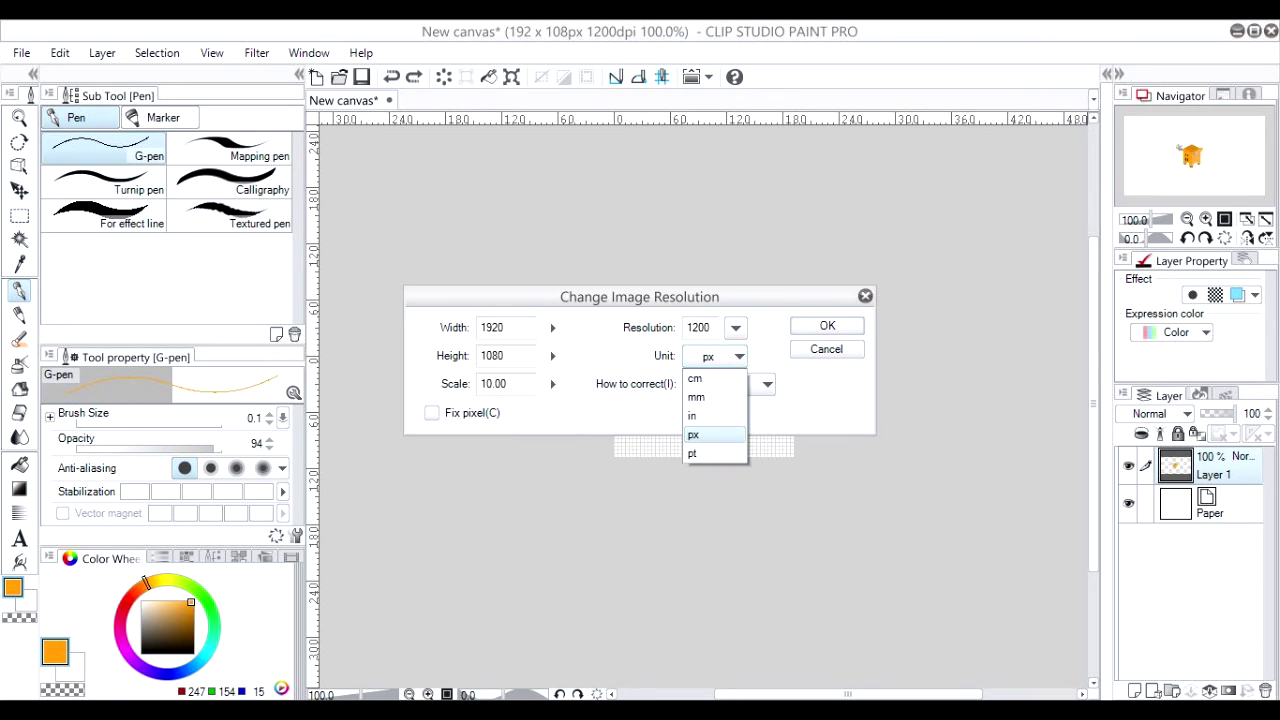
pyautogui.click(712, 434)
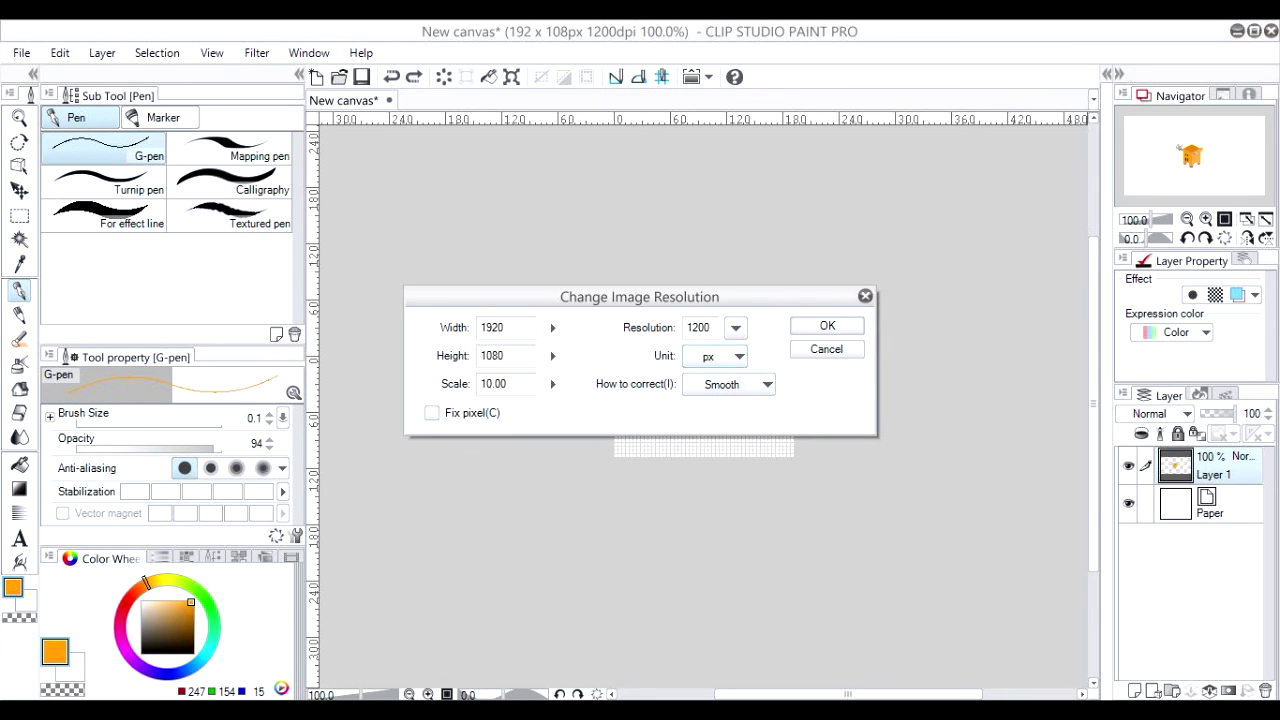
pyautogui.press('Return')
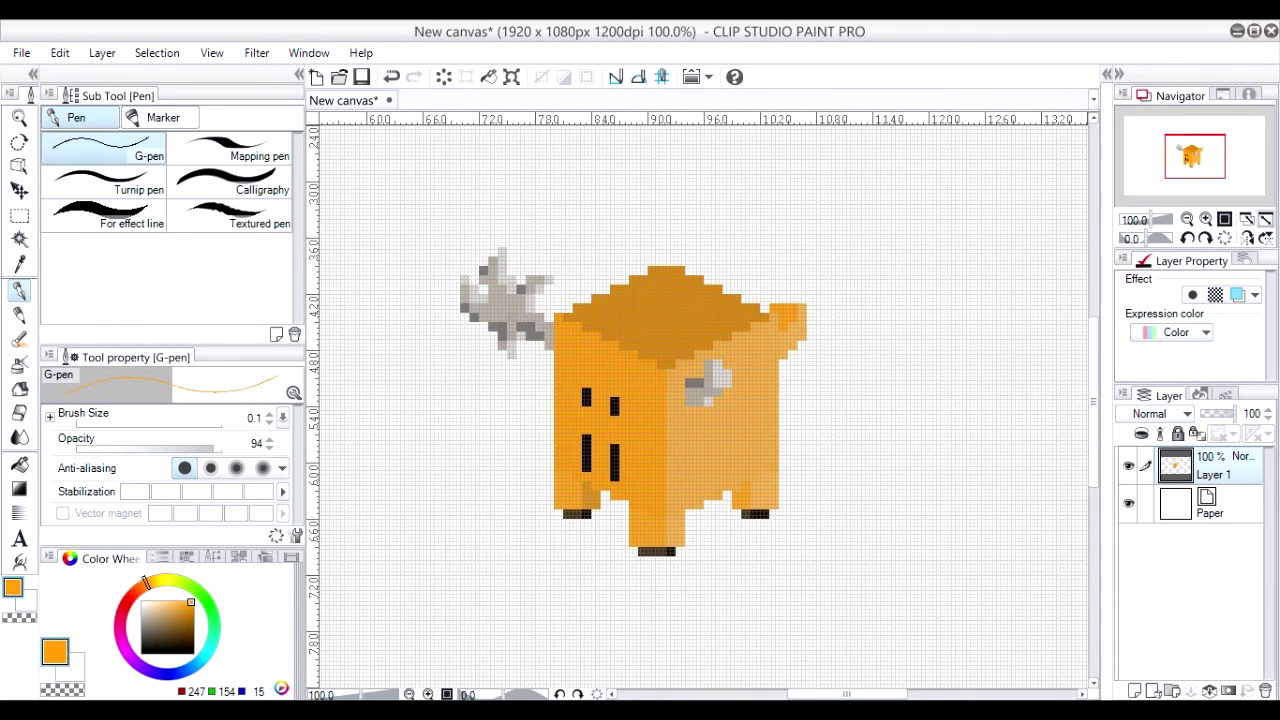
# Fit the whole canvas in view and hide the grid.
pyautogui.click(1266, 218)
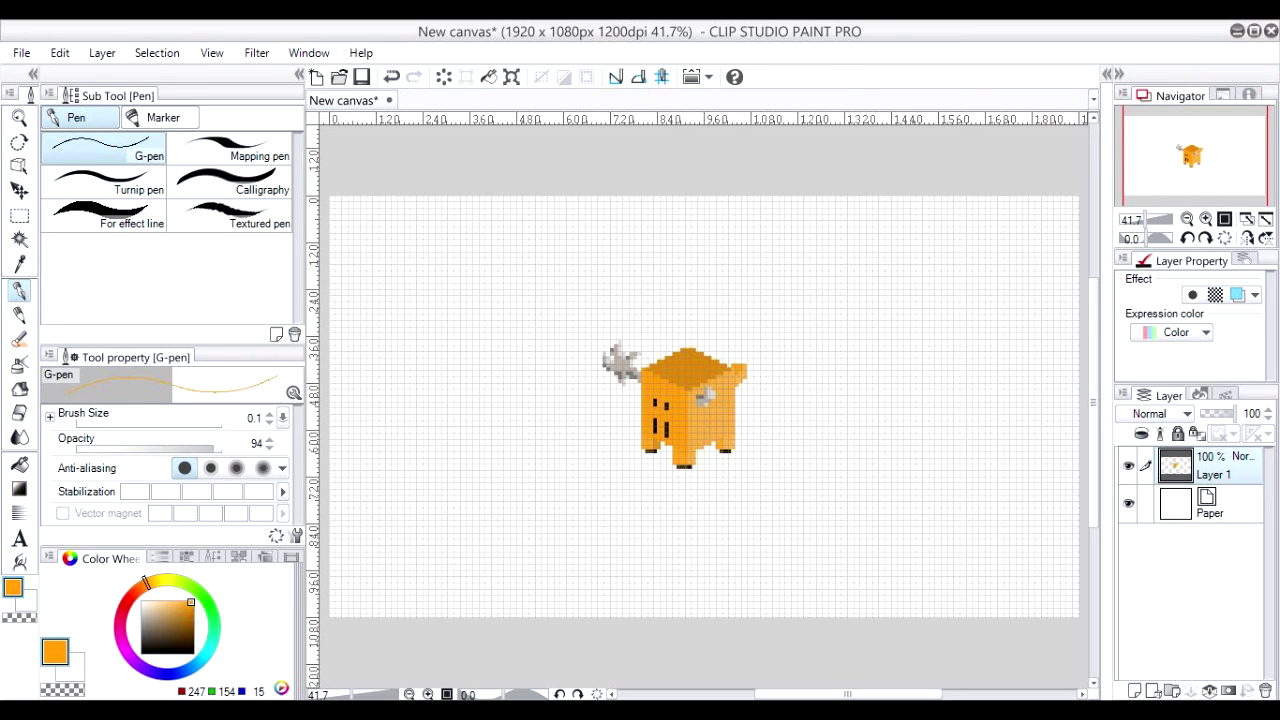
pyautogui.click(211, 53)
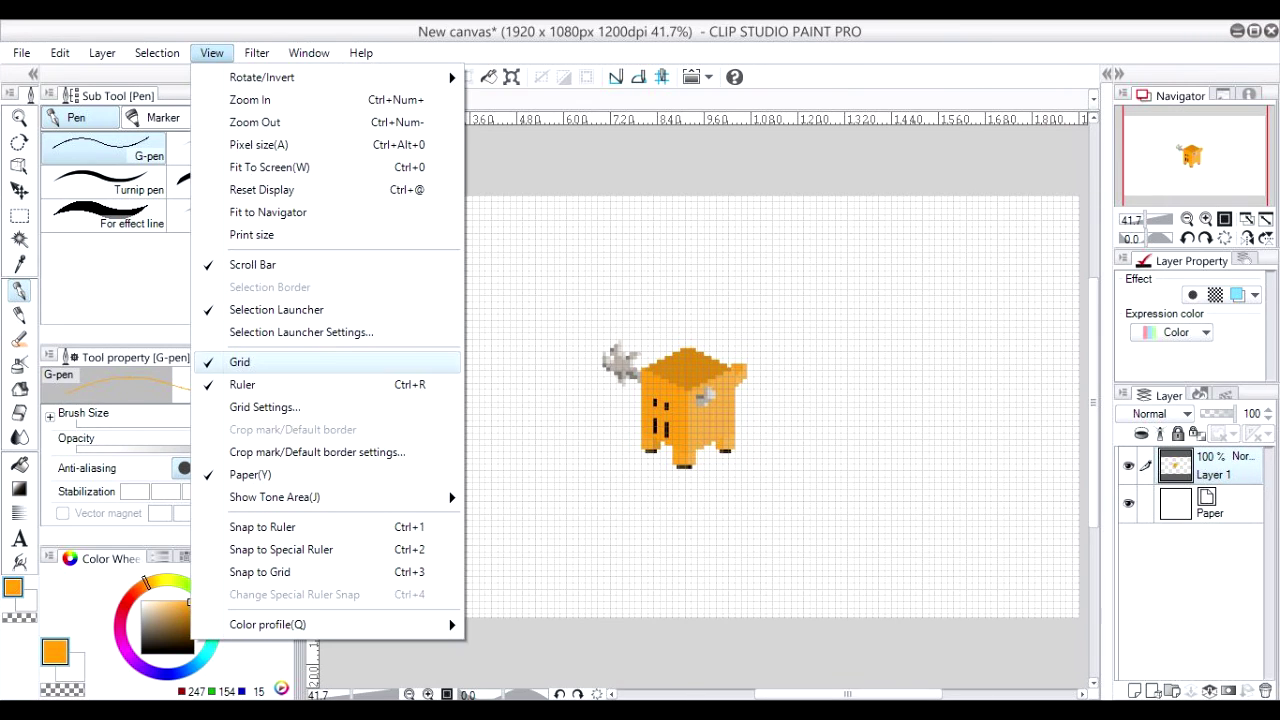
pyautogui.click(240, 362)
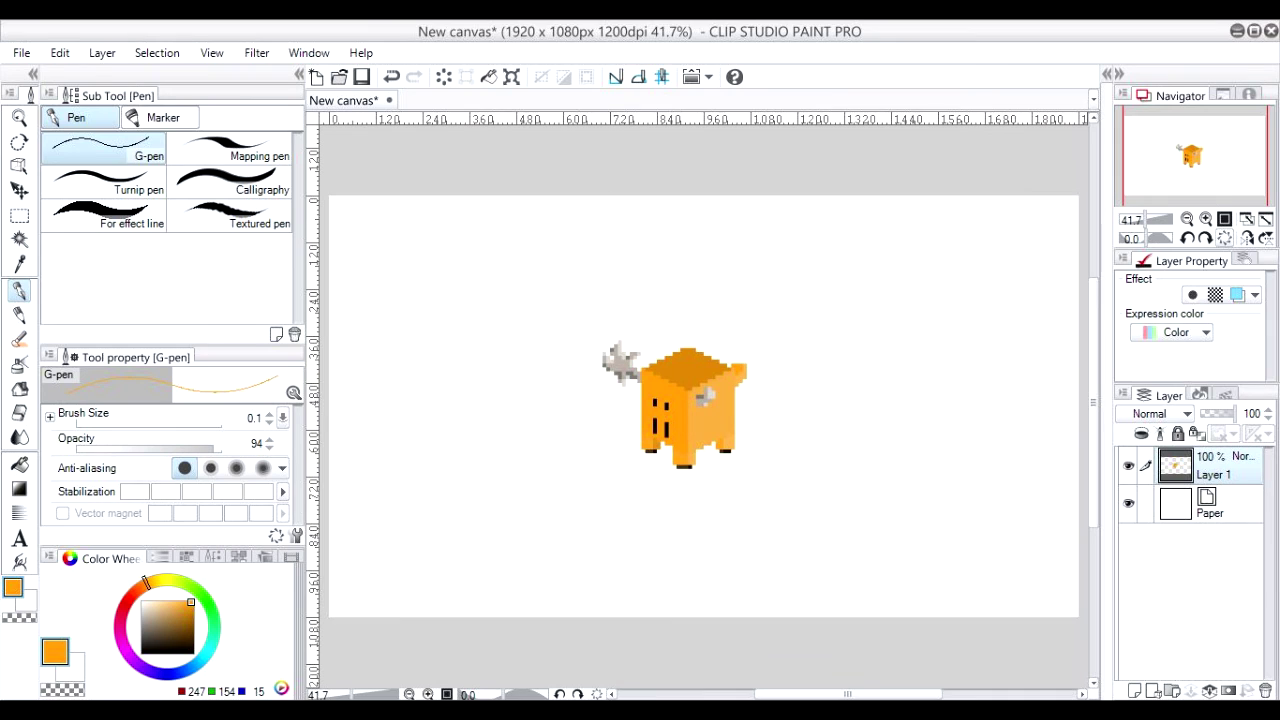
# Examine the enlarged character's legs and hooves up close, and undo the stray stroke on the front leg.
pyautogui.click(1206, 219)
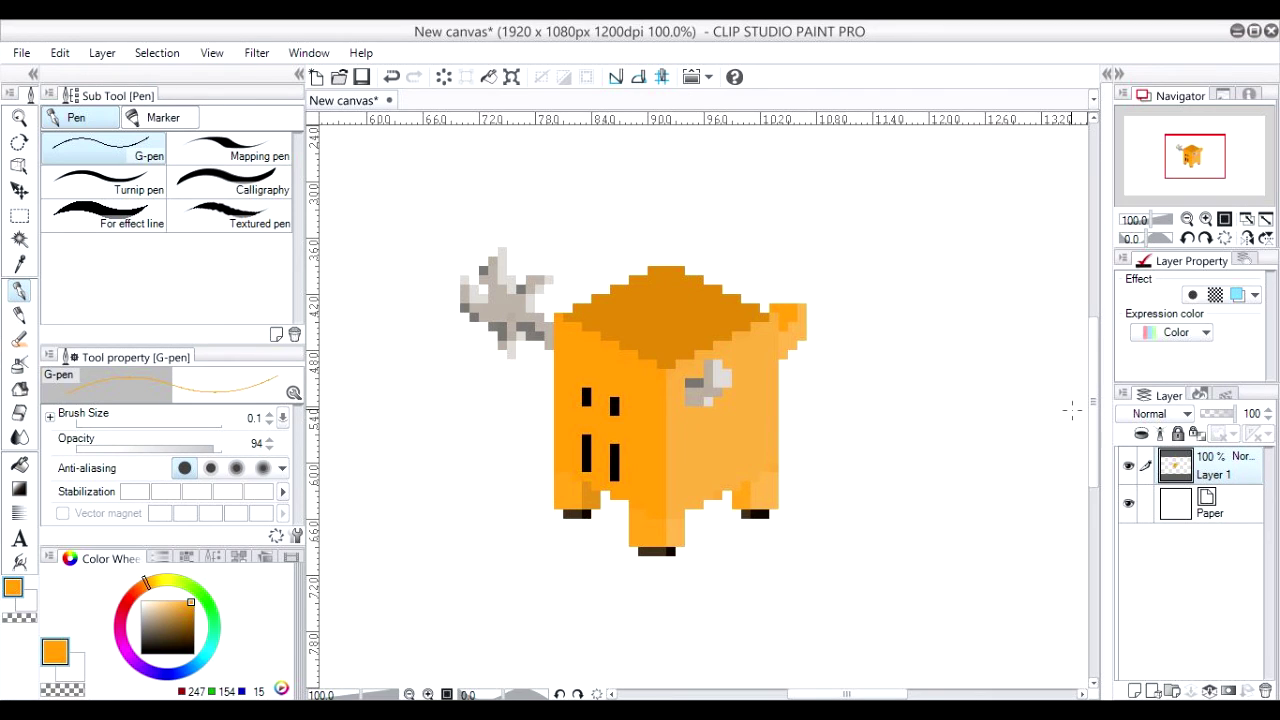
pyautogui.click(1205, 219)
pyautogui.click(1205, 219)
pyautogui.click(1205, 219)
pyautogui.click(1205, 219)
pyautogui.moveTo(1193, 156); pyautogui.dragTo(1193, 163)
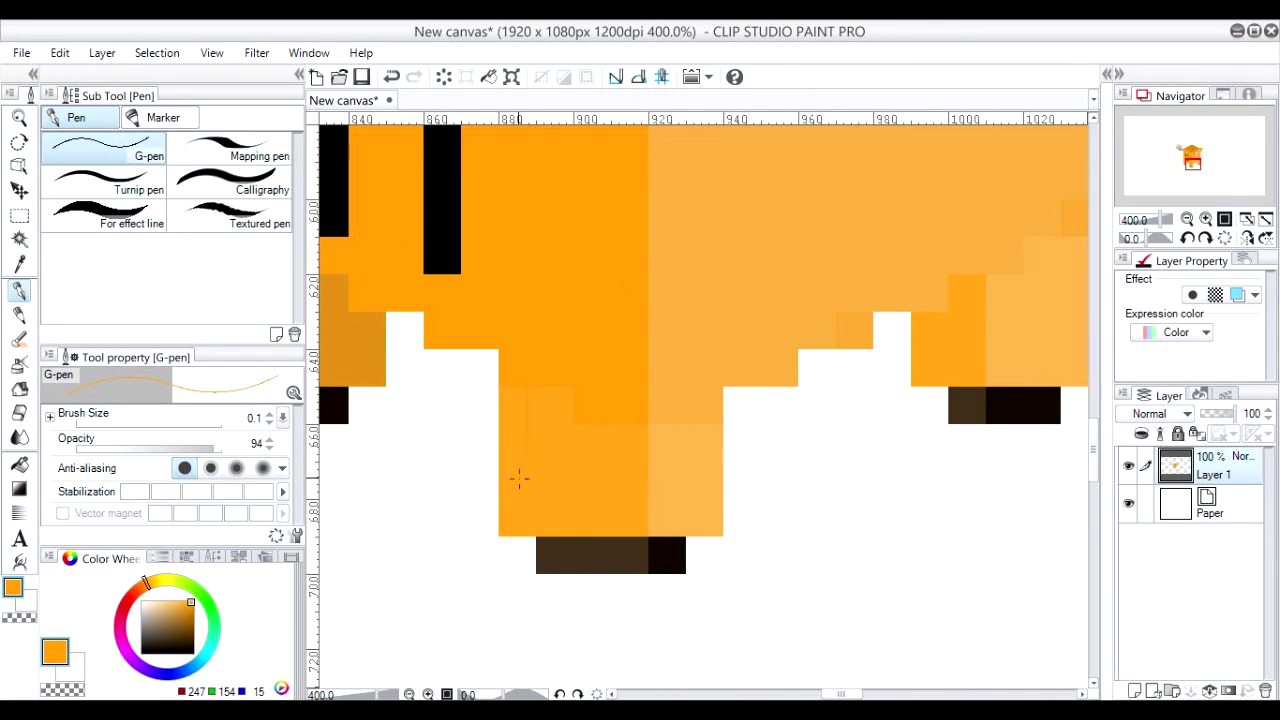
pyautogui.click(391, 76)
pyautogui.click(1187, 218)
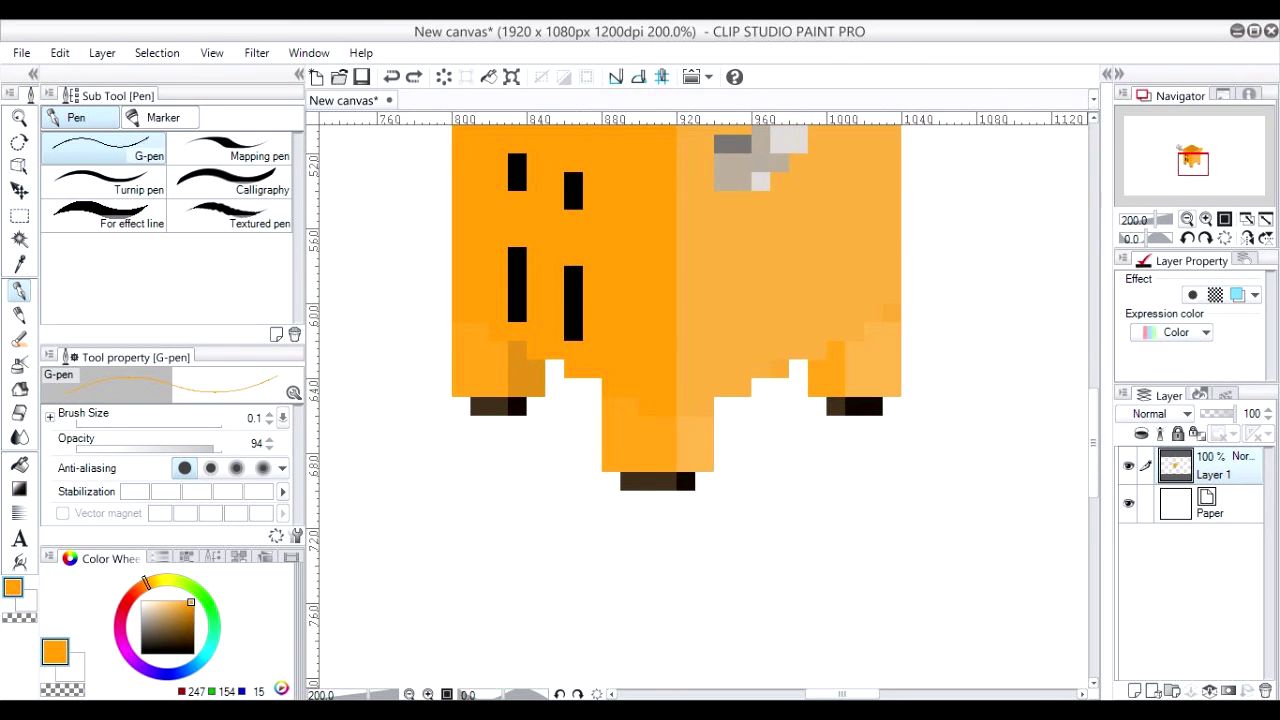
pyautogui.click(1187, 218)
pyautogui.moveTo(1193, 164); pyautogui.dragTo(1192, 156)
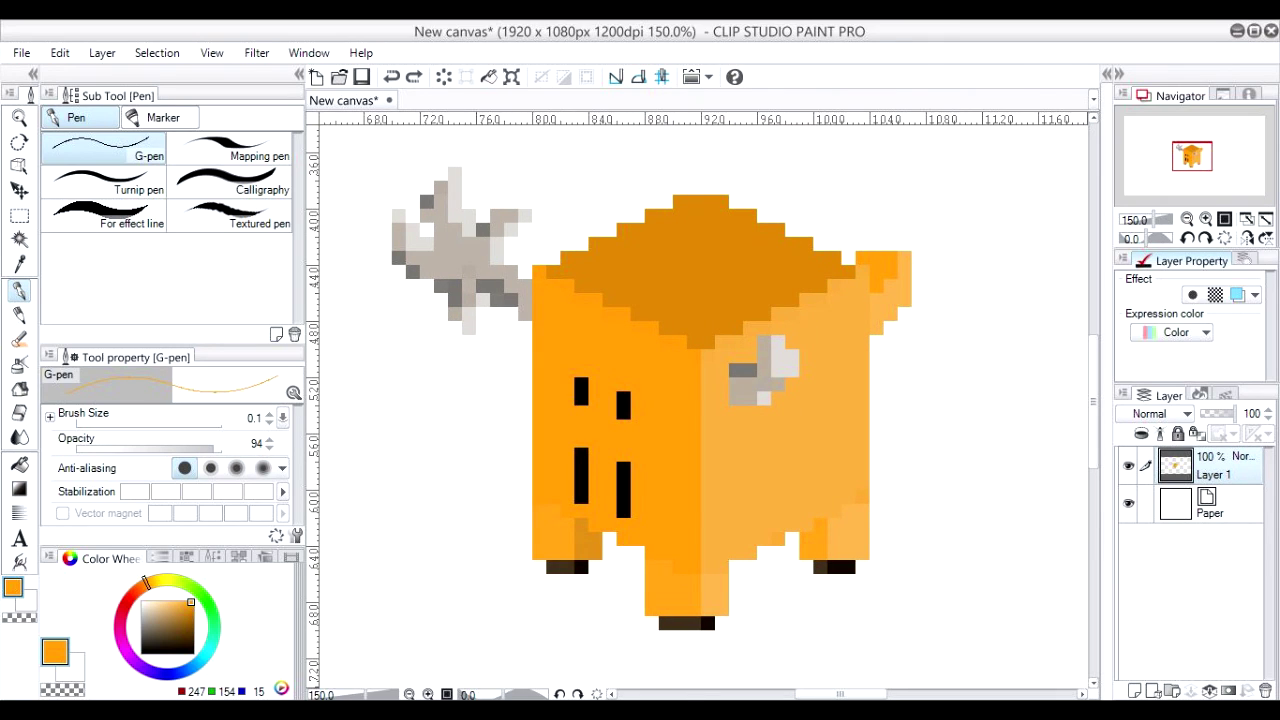